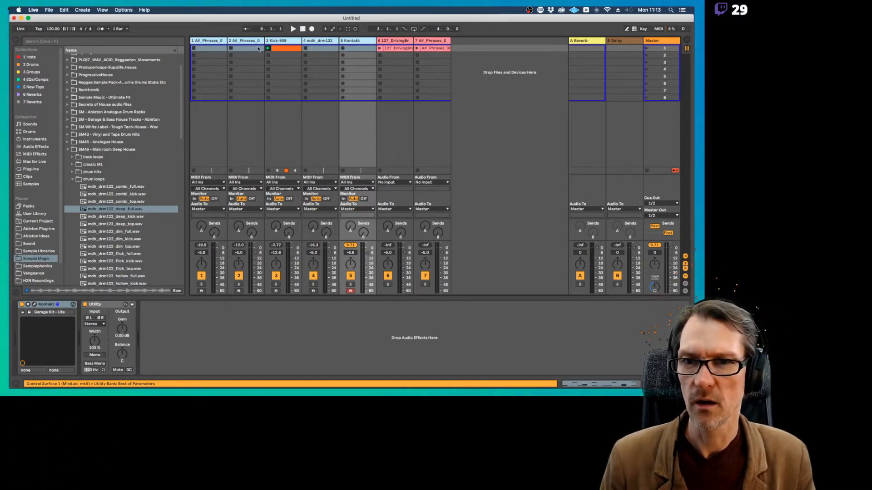
Delete all existing tracks from the set and insert one new empty MIDI track
key("Delete")
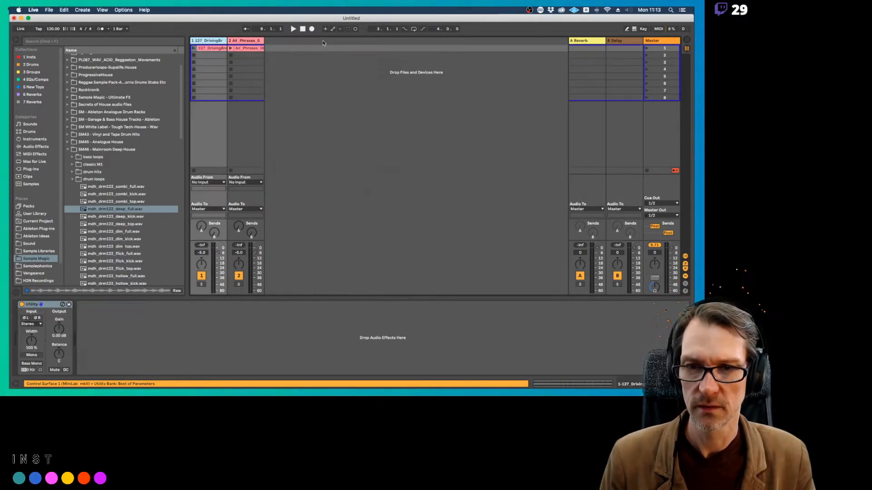
left_click(253, 41)
key("super+shift+t")
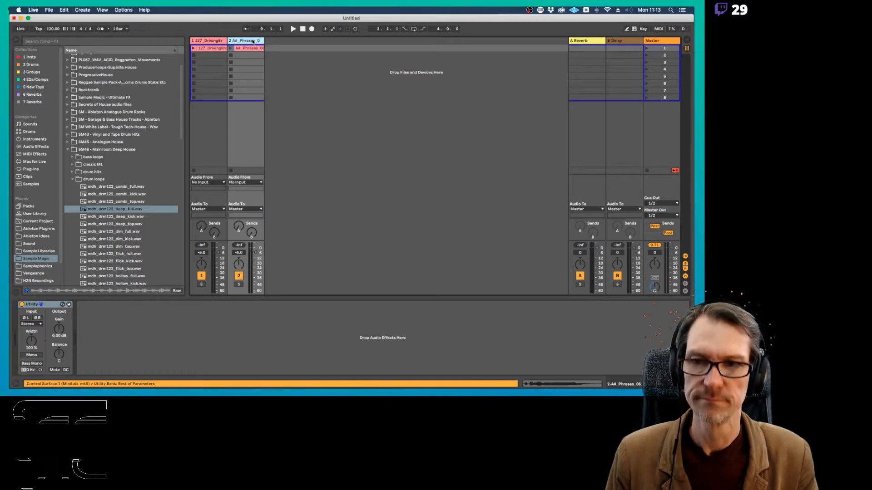
left_click(201, 42)
left_click(253, 41, "shift")
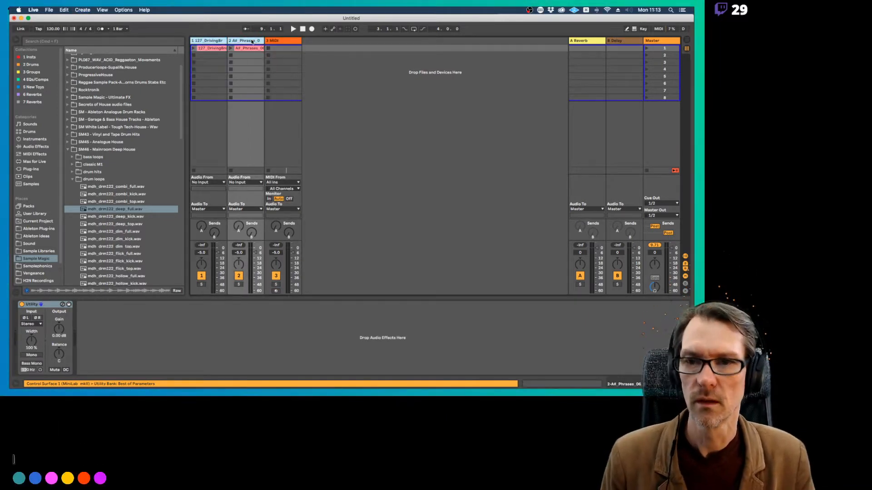
key("Delete")
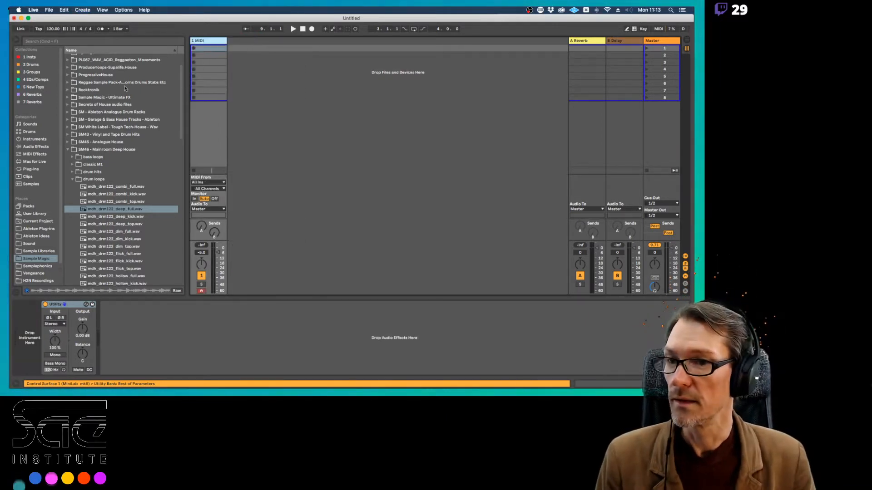
Load Kontakt from the Insts collection onto the MIDI track and move its window to the top of the screen
left_click(29, 57)
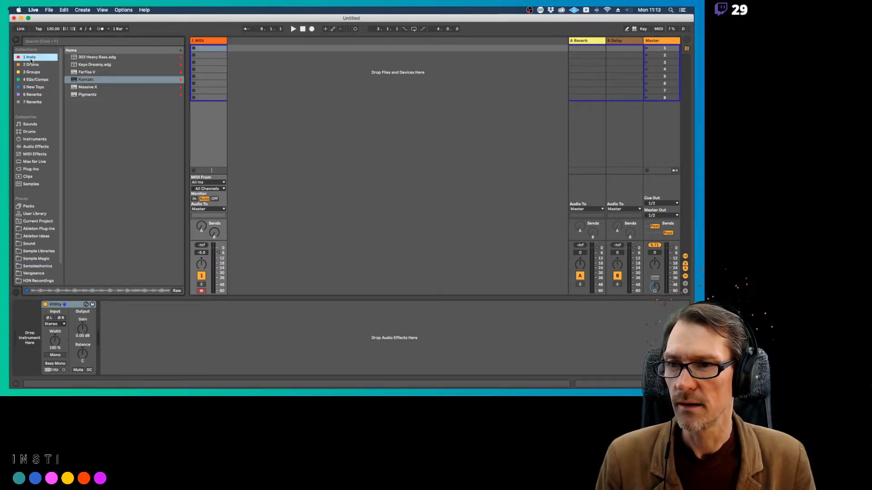
left_click(86, 80)
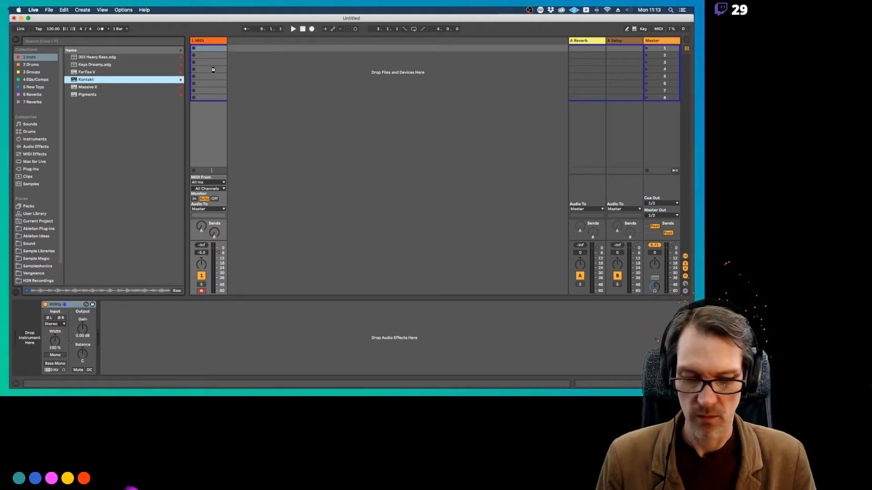
left_click_drag(213, 69, 213, 71)
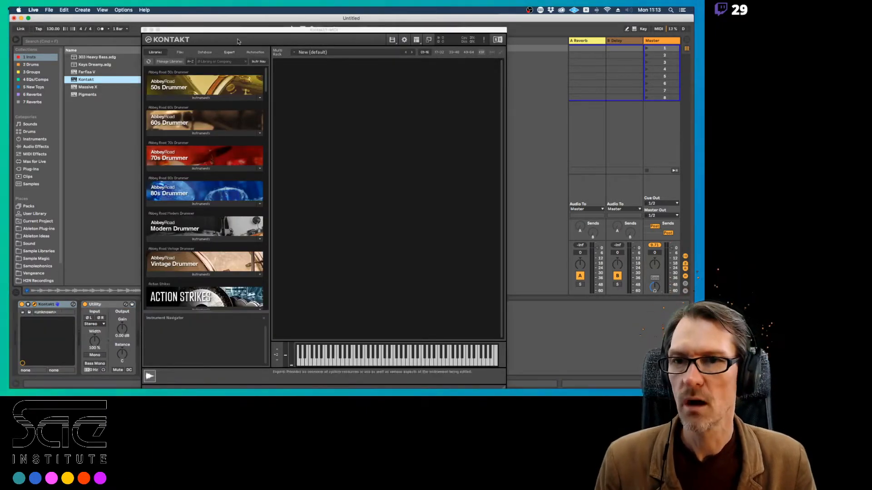
left_click_drag(247, 29, 267, 9)
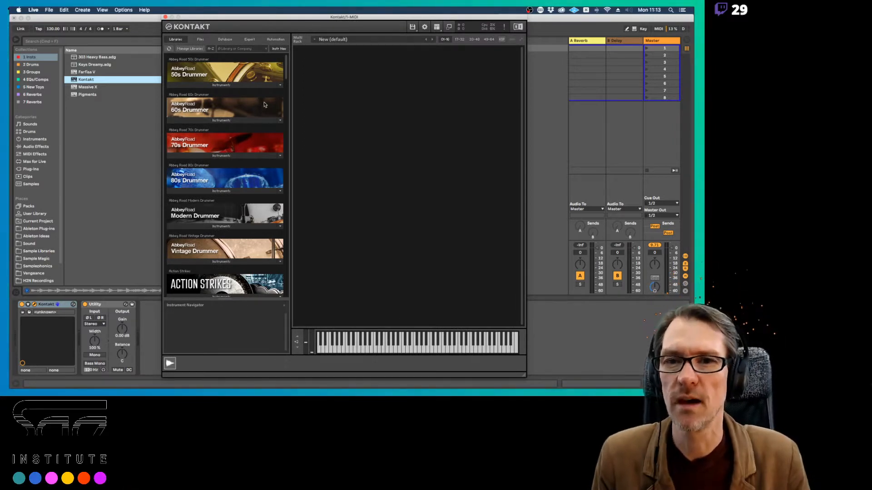
Look through the list of installed libraries in the Kontakt browser
scroll(264, 105, "down", 15)
scroll(264, 104, "down", 20)
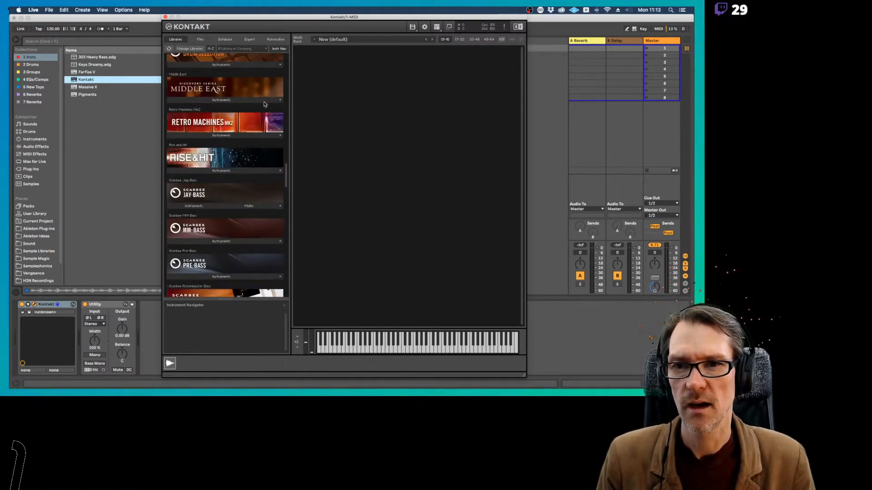
scroll(265, 104, "up", 20)
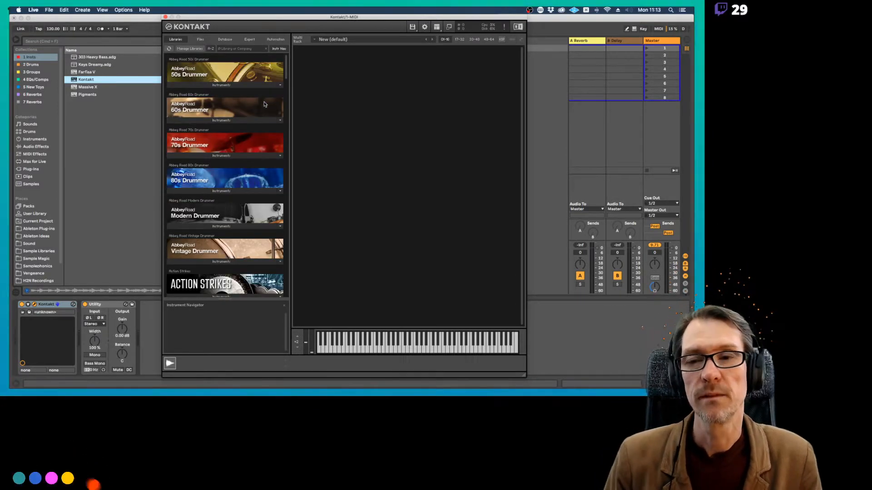
scroll(278, 125, "down", 8)
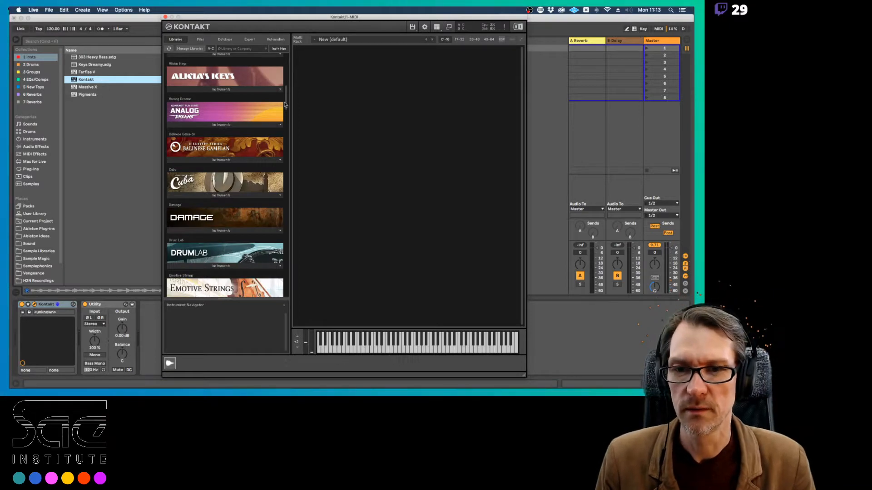
left_click_drag(285, 105, 286, 57)
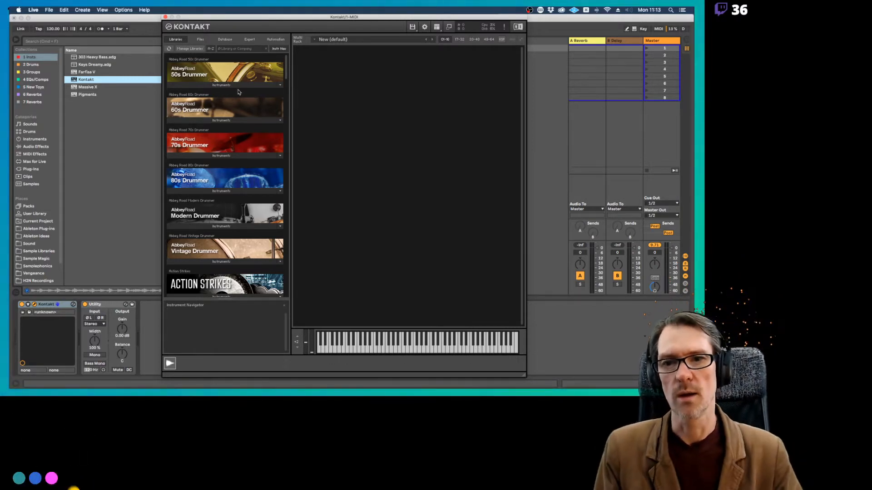
scroll(249, 131, "down", 3)
scroll(249, 131, "down", 6)
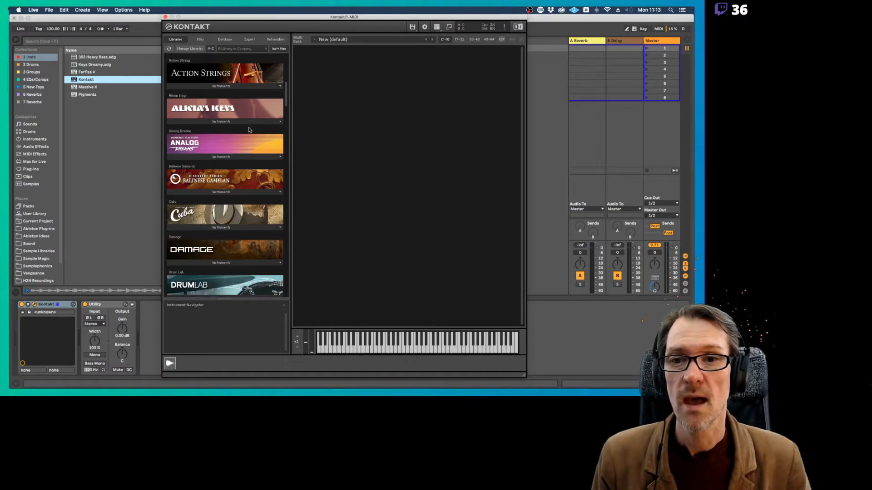
scroll(249, 130, "up", 7)
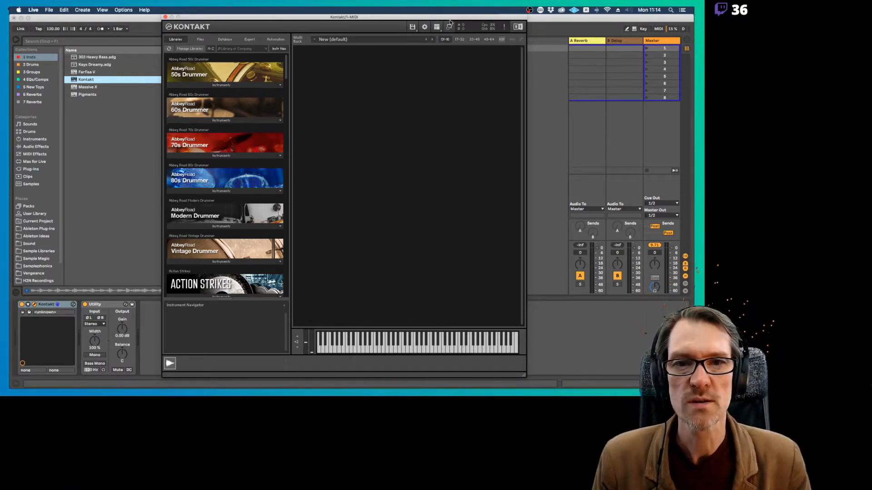
Hide the Kontakt browser pane and reposition the narrowed plug-in window clear of Live's file browser
left_click(436, 27)
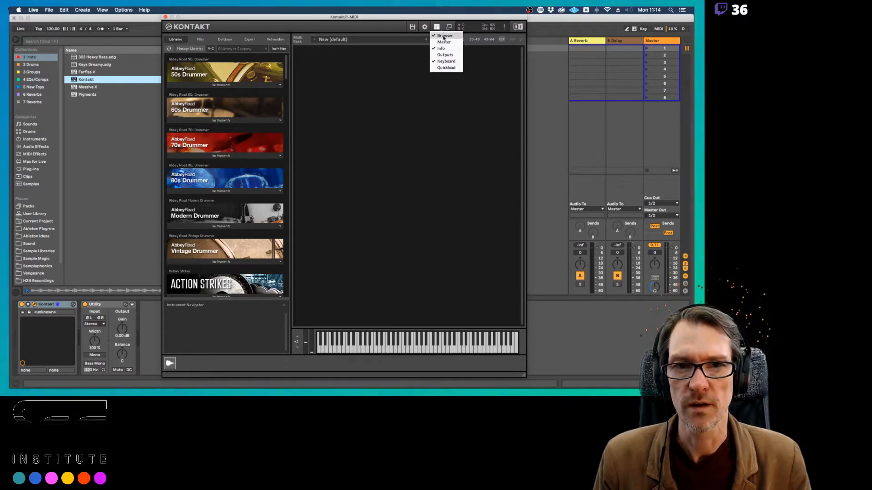
left_click(444, 37)
left_click_drag(353, 21, 415, 15)
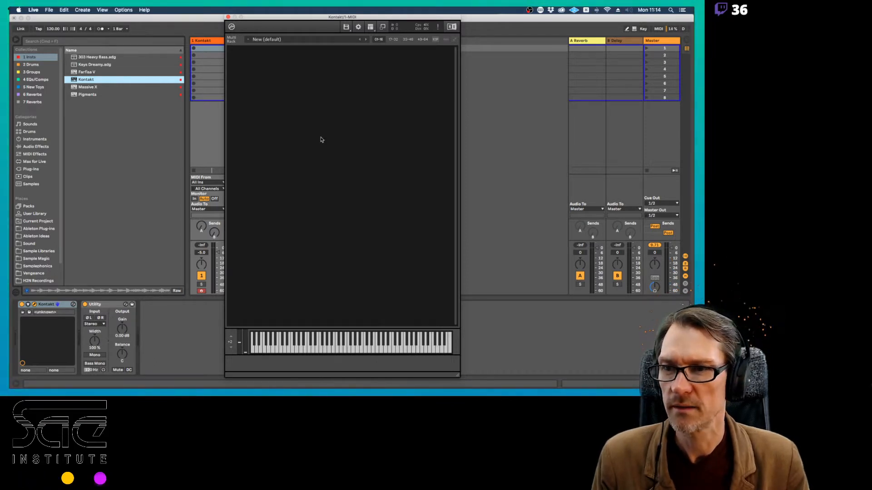
Open the Sample Magic place and collapse its drum loops and SM46 - Mainroom Deep House folders
scroll(32, 251, "down", 1)
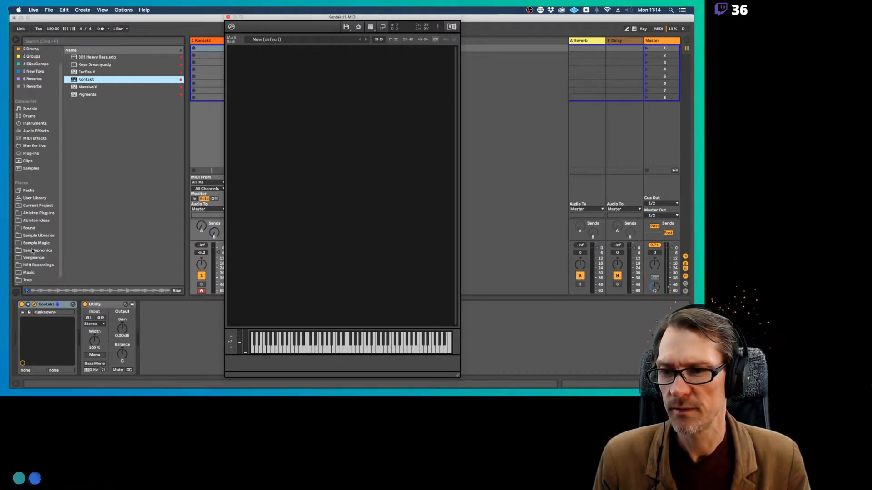
left_click(38, 244)
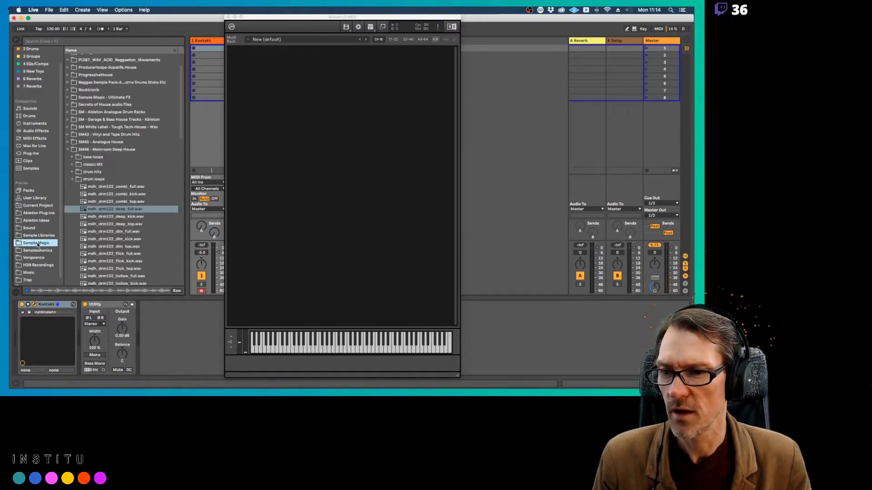
left_click(74, 180)
left_click(67, 150)
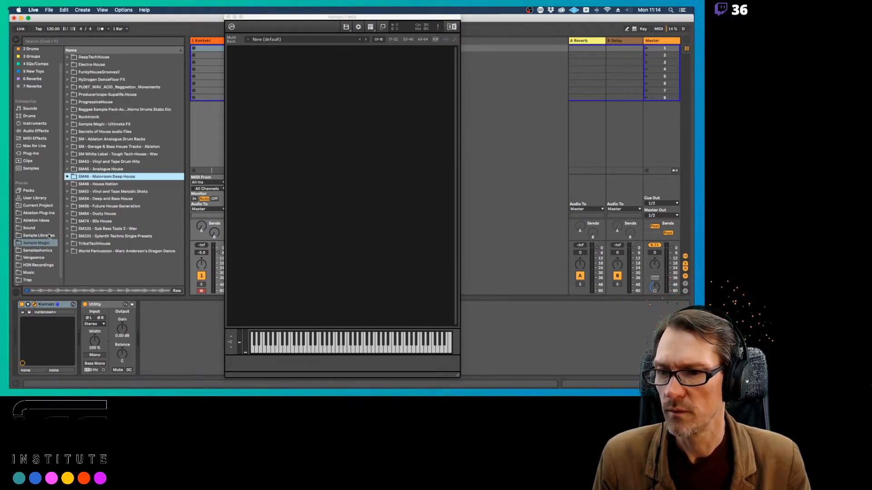
In the Samplephonics place, collapse SaraG_Vocals_SP and expand PyjamaBeats_Noiiz down to its Electronic Beats folder
left_click(37, 251)
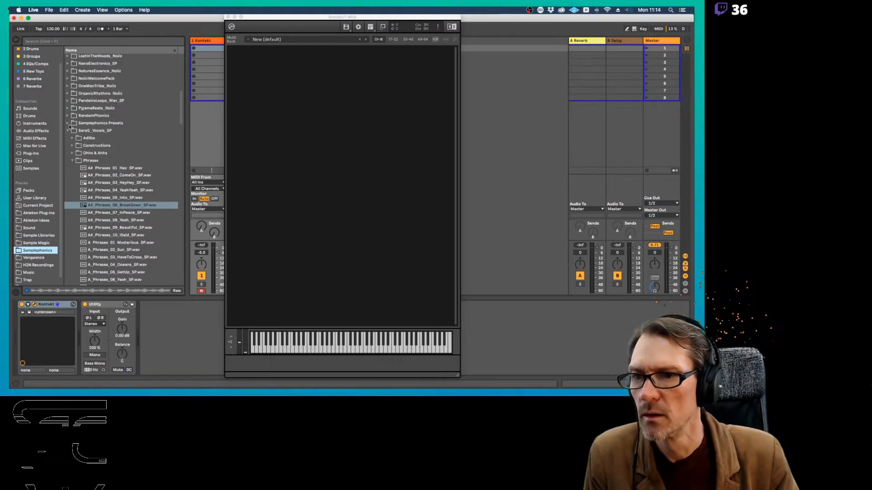
scroll(67, 133, "down", 5)
left_click(67, 126)
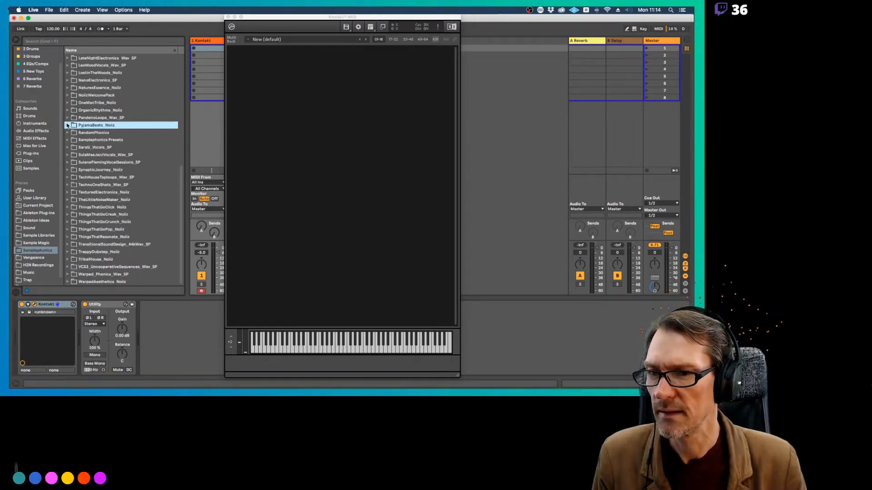
left_click(66, 125)
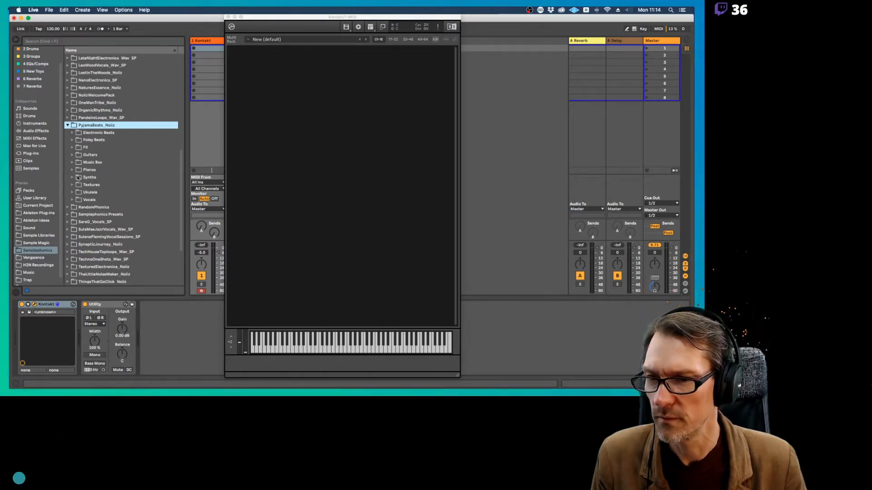
left_click(72, 133)
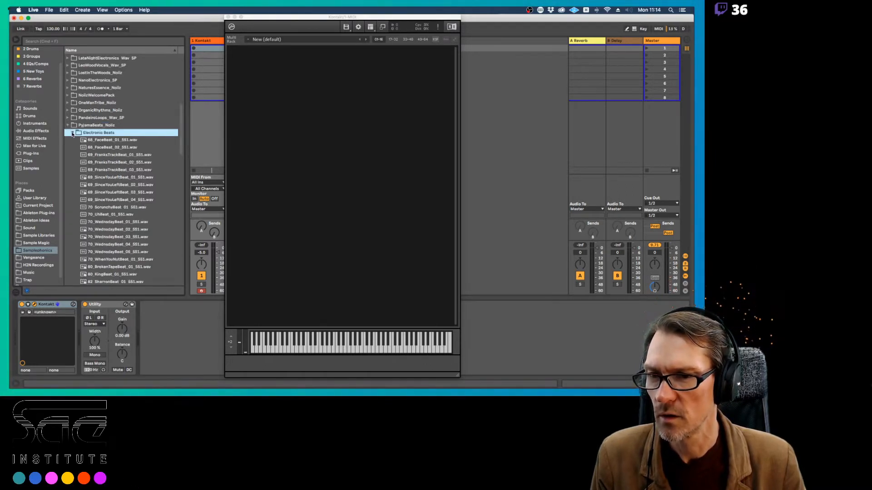
Preview the 70 BPM beats and load 70_WednsdayBeat_01_551.wav into the empty Kontakt rack as a new instrument
left_click(107, 208)
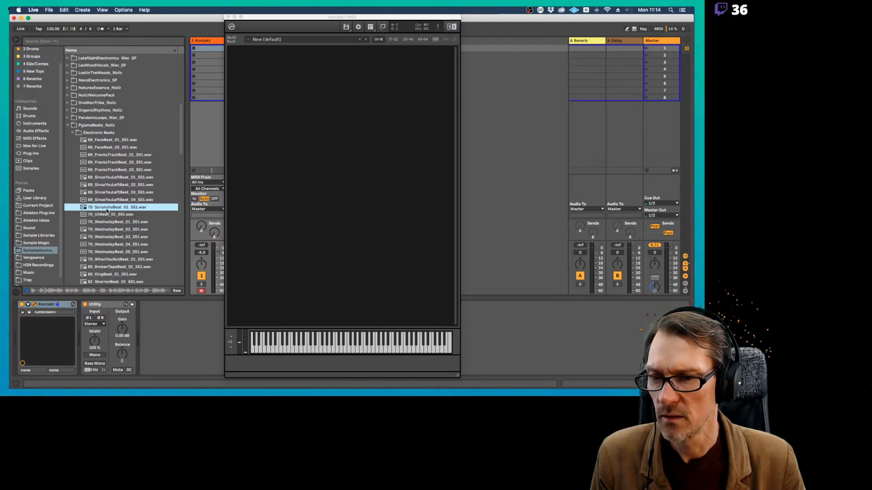
left_click(105, 214)
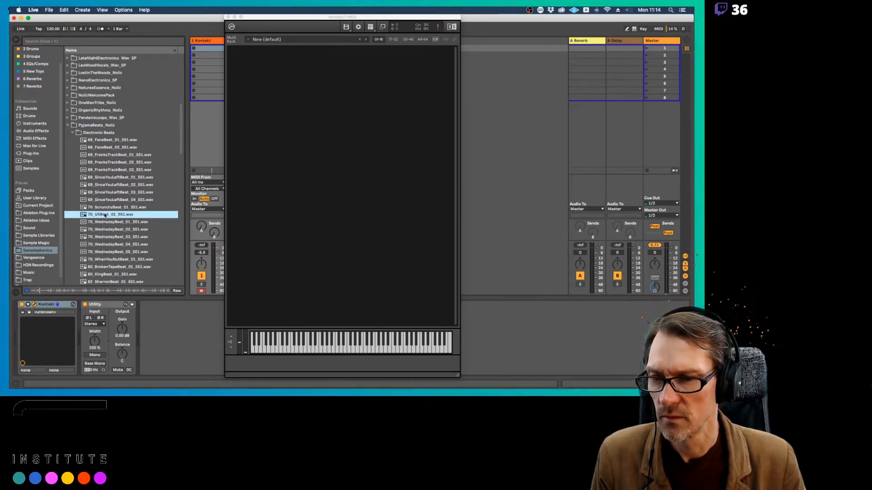
left_click(103, 223)
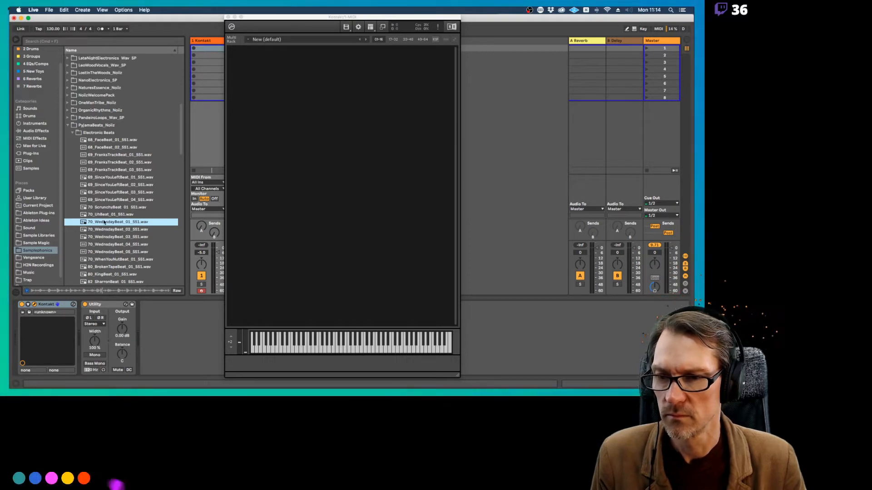
left_click_drag(112, 222, 288, 126)
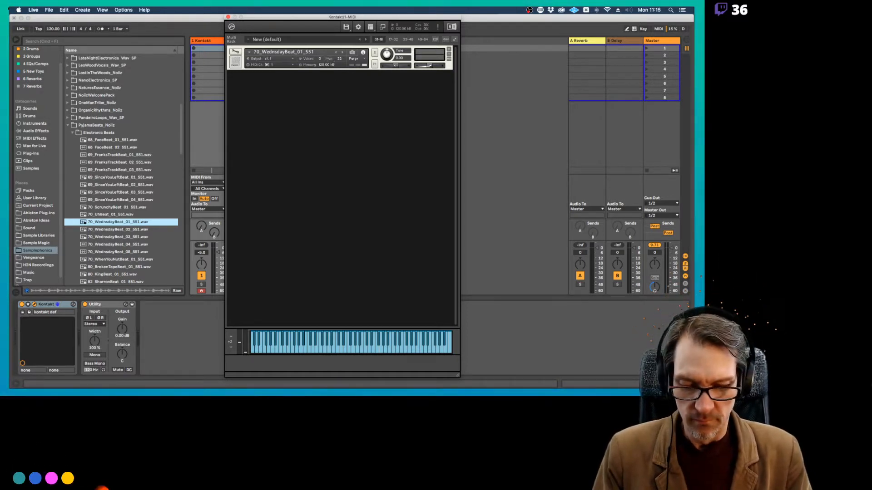
Examine the output and MIDI channel options of the 70_WednsdayBeat_01_551 instrument, leaving both unchanged
key("super+Tab")
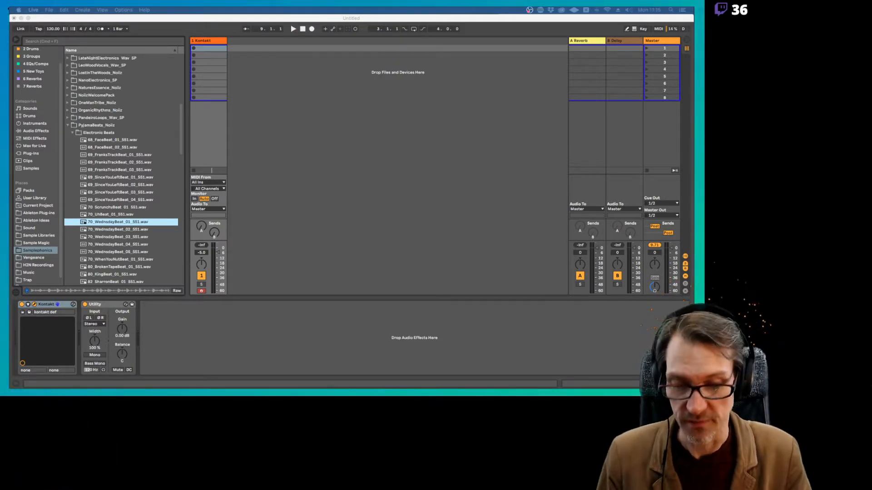
left_click(291, 150)
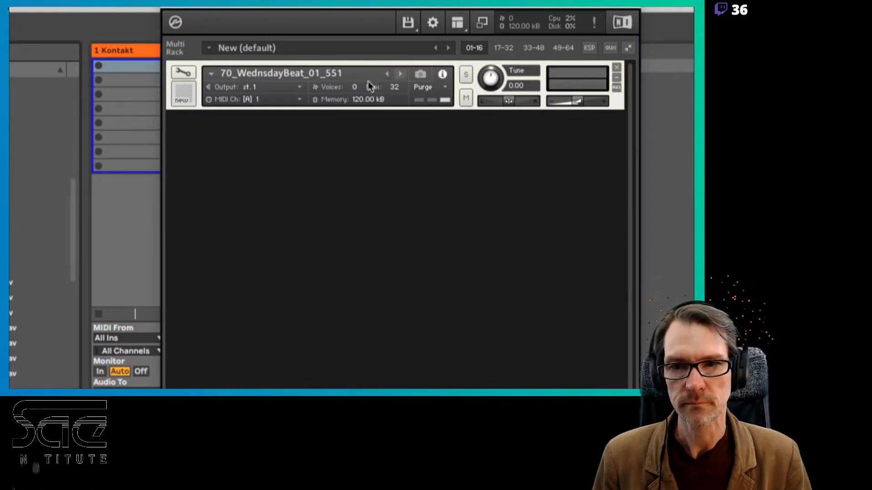
left_click(289, 90)
left_click(216, 137)
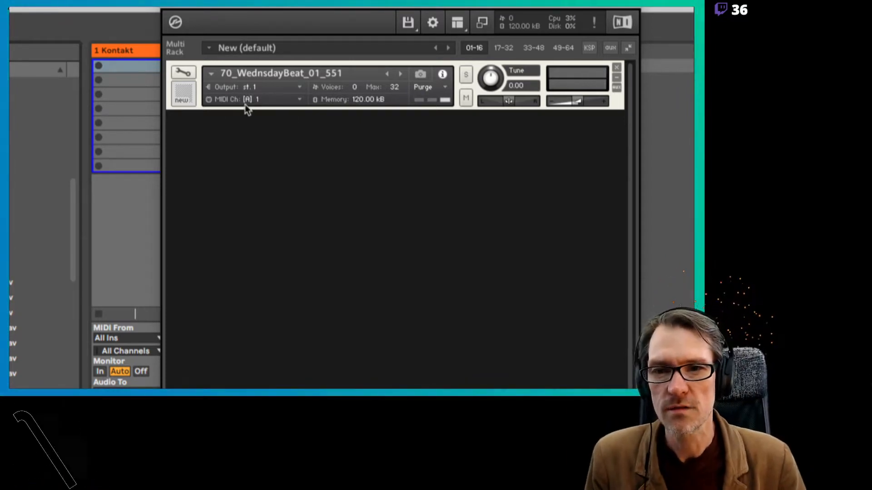
left_click(300, 100)
mouse_move(295, 124)
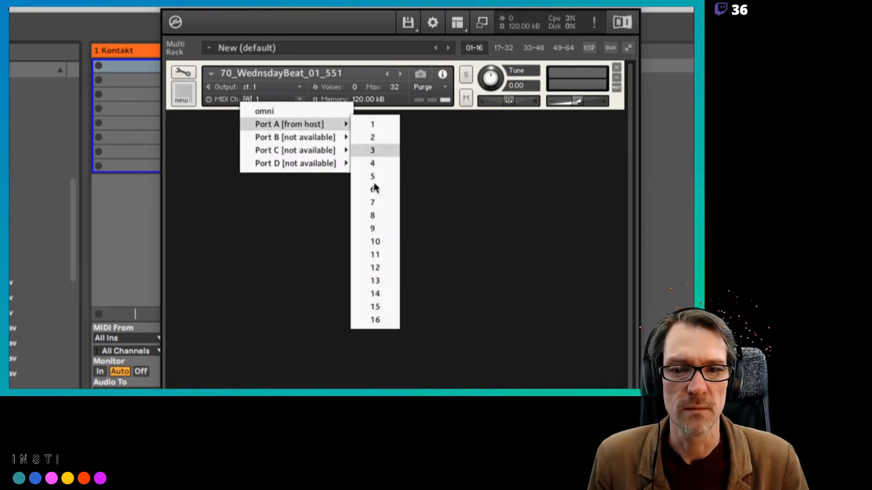
mouse_move(342, 136)
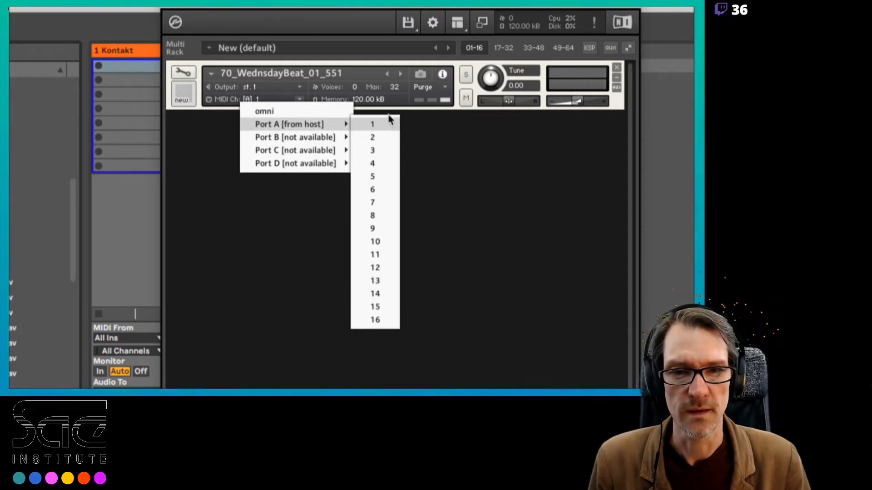
left_click(421, 132)
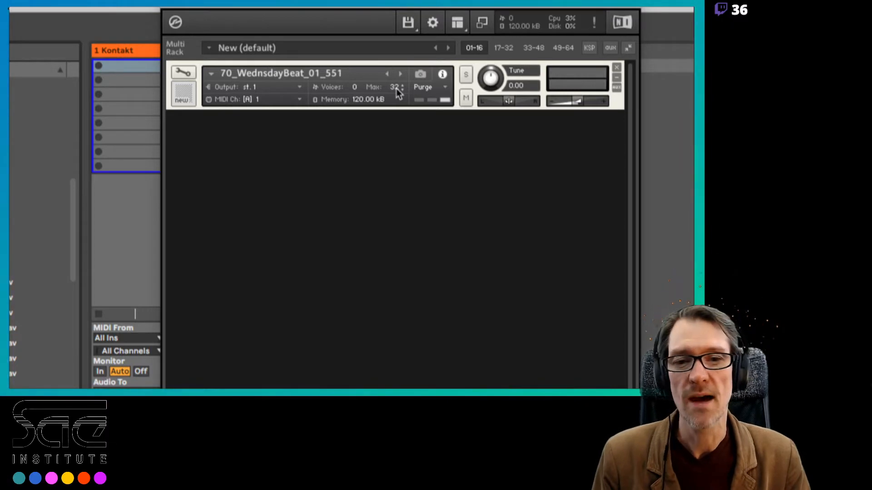
Set the instrument's maximum number of voices to 1
left_click_drag(395, 86, 398, 92)
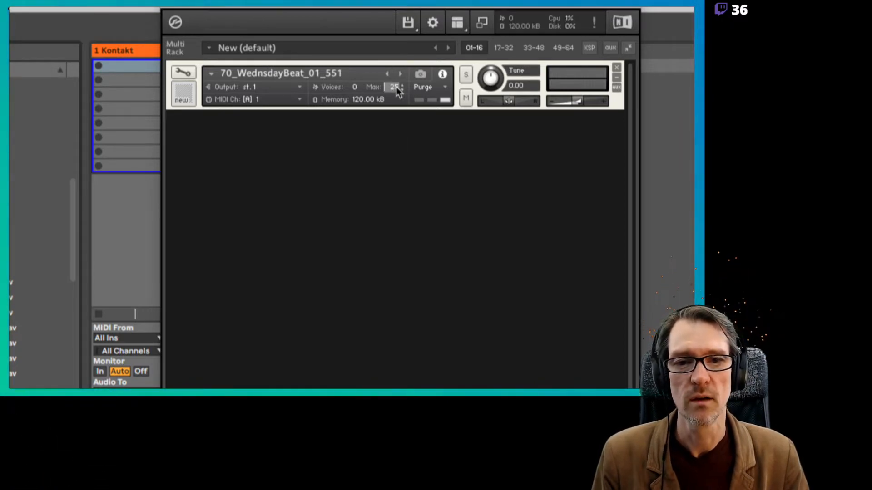
type("1")
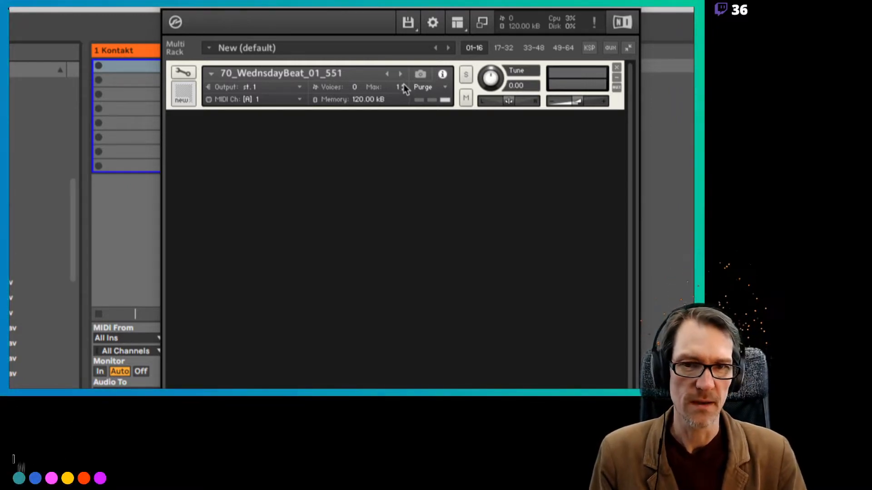
Set the instrument's maximum number of voices to 8 and examine its sample purge options
left_click(402, 85)
left_click(402, 86)
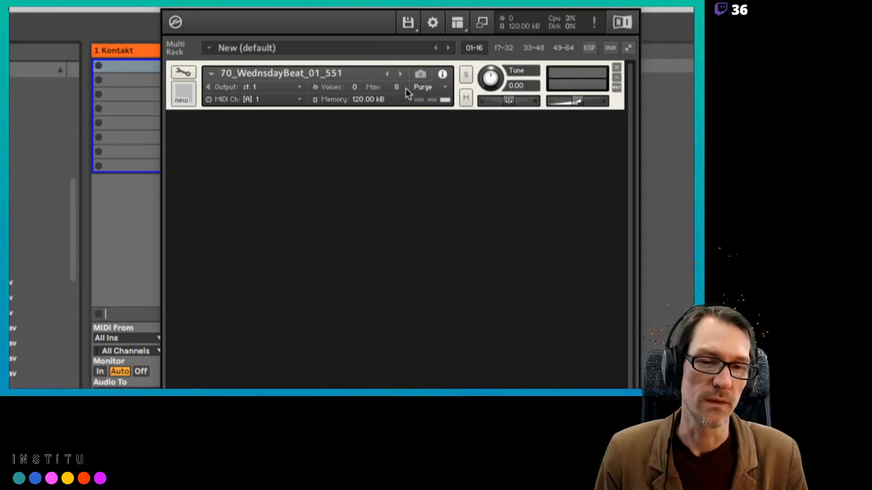
left_click(445, 88)
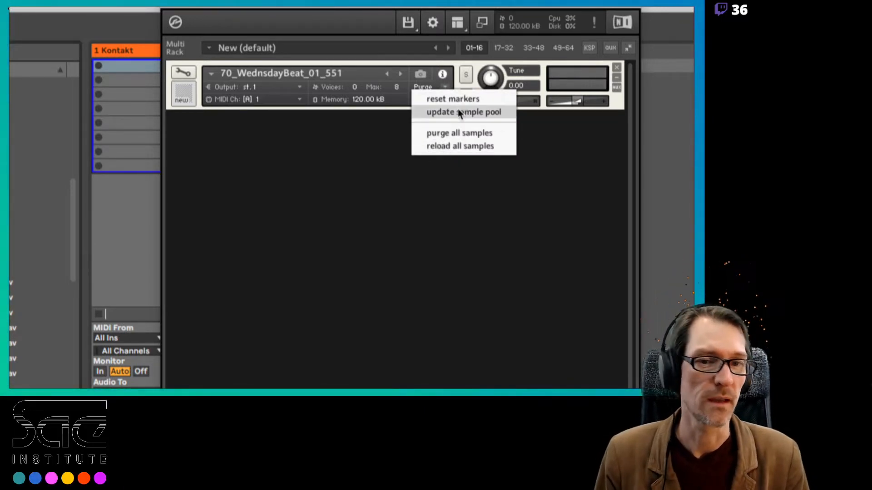
Compare the instrument's snapshot view with its info view, ending on the info view
left_click(430, 73)
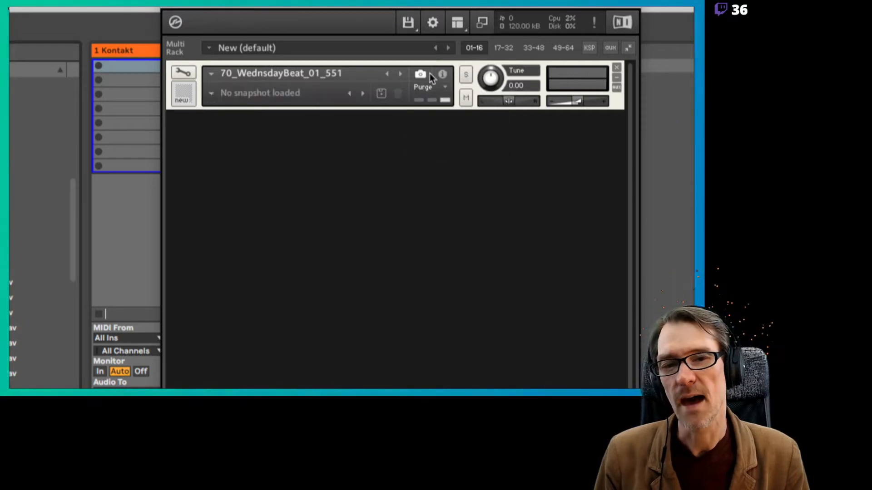
left_click(441, 75)
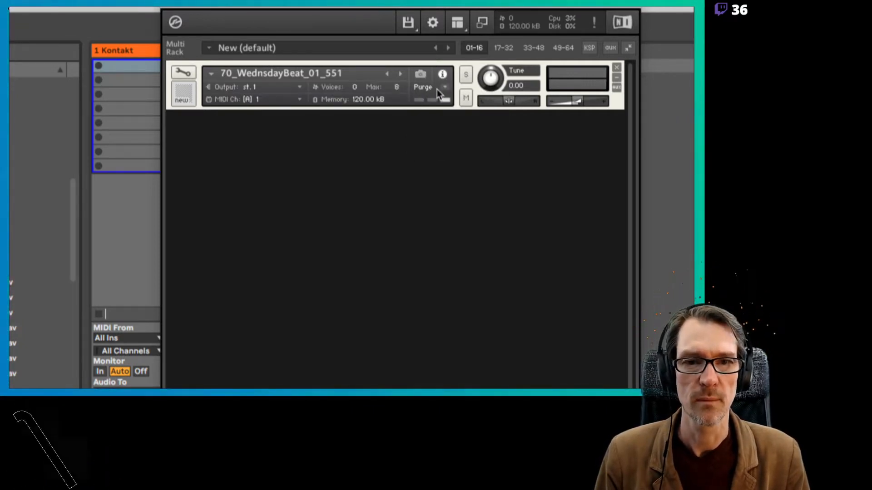
left_click(420, 75)
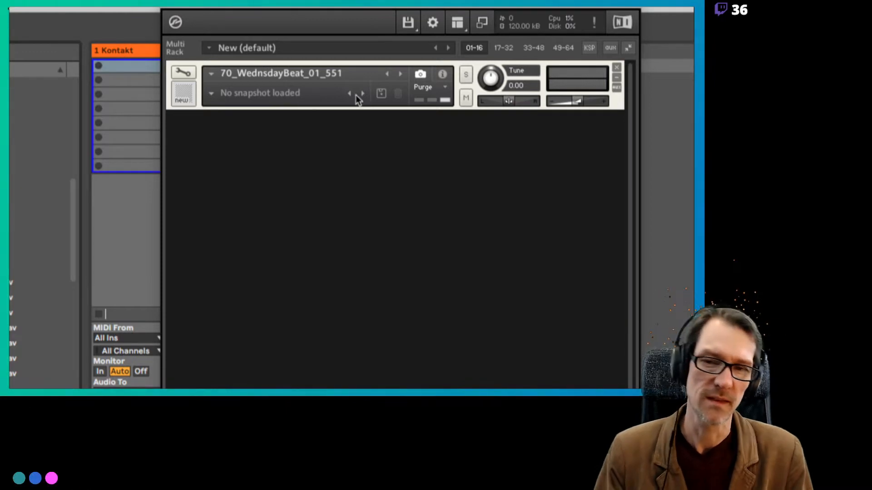
left_click(441, 76)
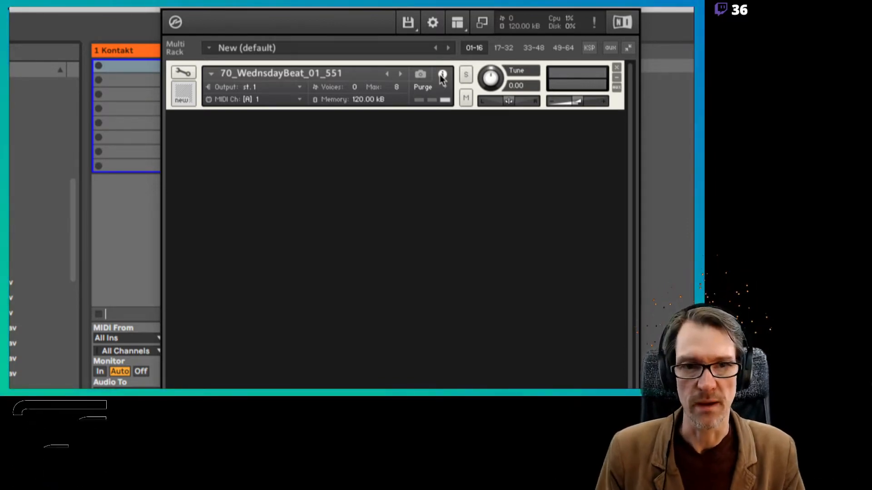
Try out the solo and mute switches of the 70_WednsdayBeat_01_551 instrument, leaving both off
left_click(469, 76)
left_click(470, 99)
left_click(470, 99)
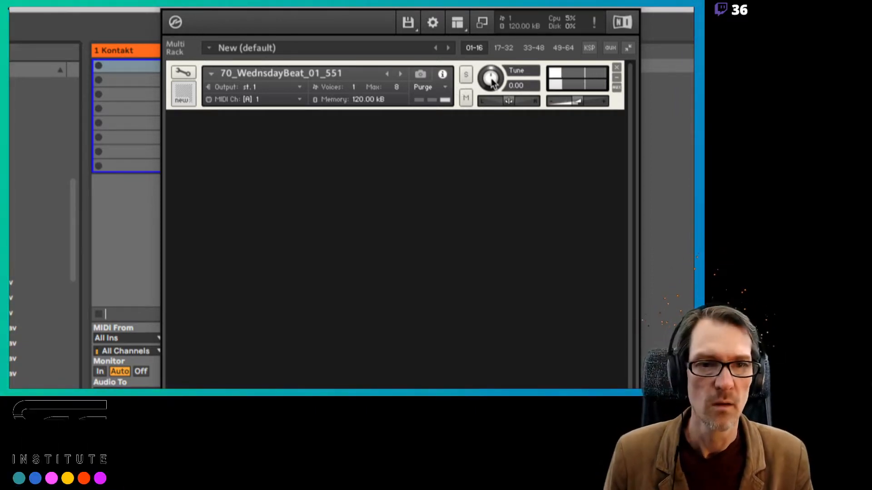
Try out the instrument's tune, pan and volume controls, leaving tune at 0.00, pan centred and volume at about -6.0
left_click_drag(492, 80, 489, 100)
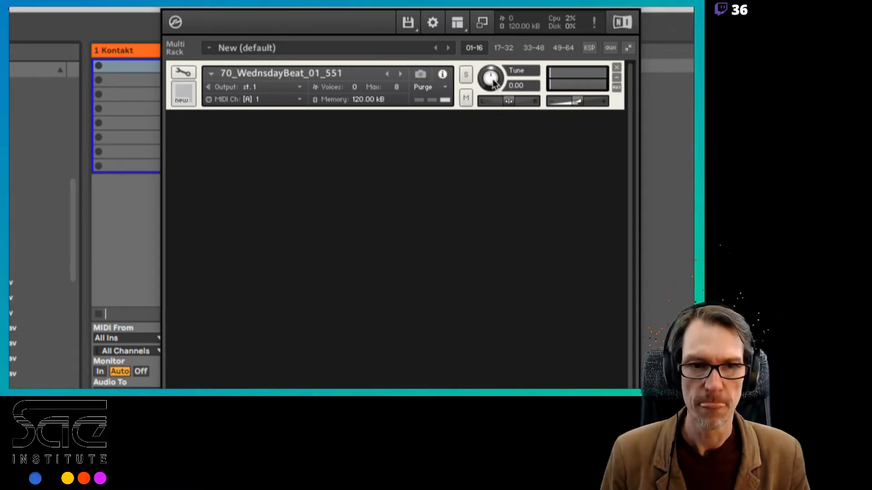
mouse_move(494, 83)
left_mouse_down()
mouse_move(486, 42)
mouse_move(492, 83)
left_mouse_up()
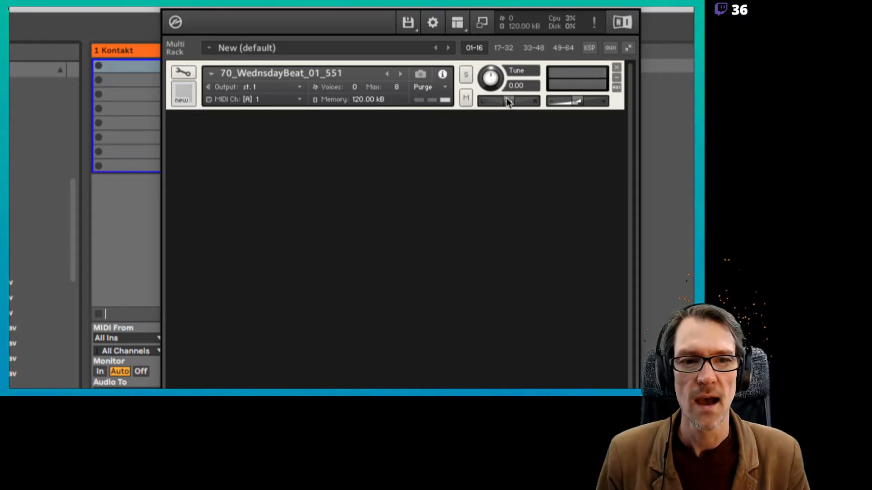
left_click_drag(509, 100, 537, 103)
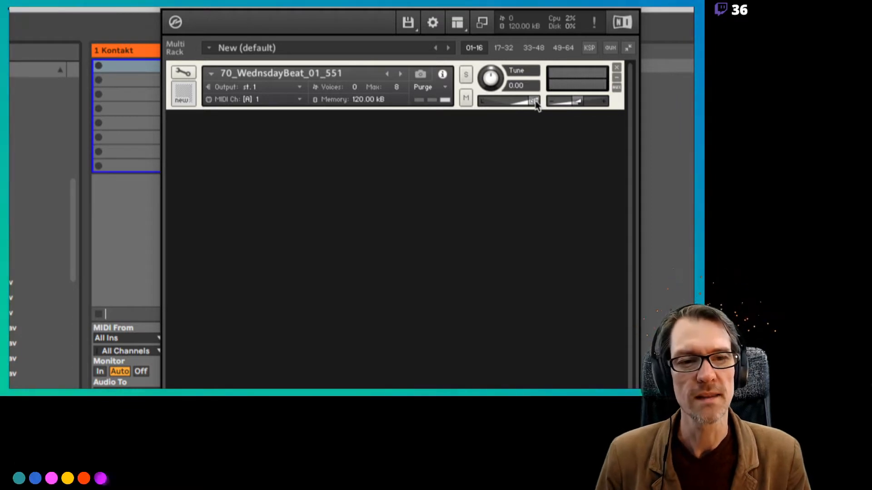
left_click(535, 103, "ctrl")
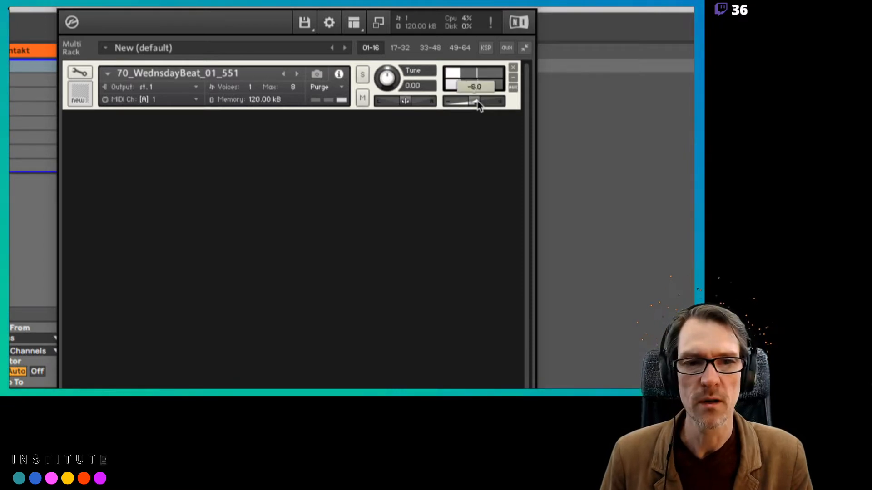
mouse_move(478, 101)
left_mouse_down()
mouse_move(464, 102)
mouse_move(487, 103)
mouse_move(476, 104)
left_mouse_up()
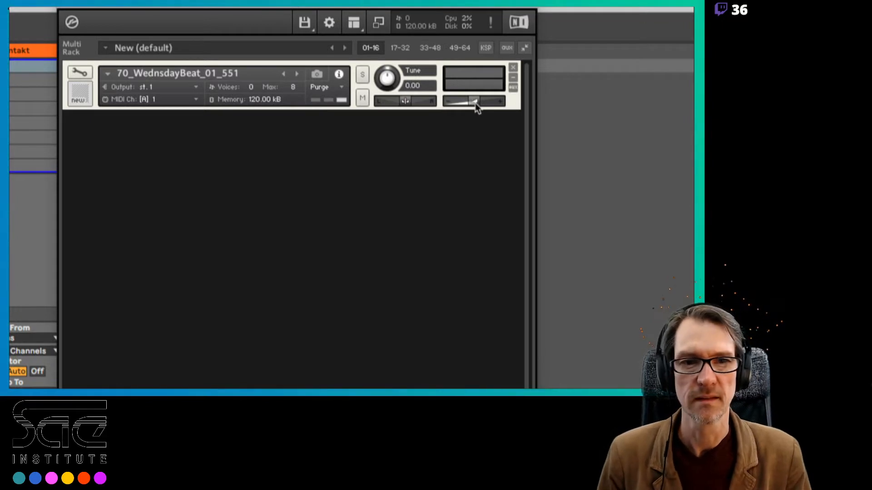
Minimise and restore the instrument in the rack, and show and hide its aux sends
left_click(513, 78)
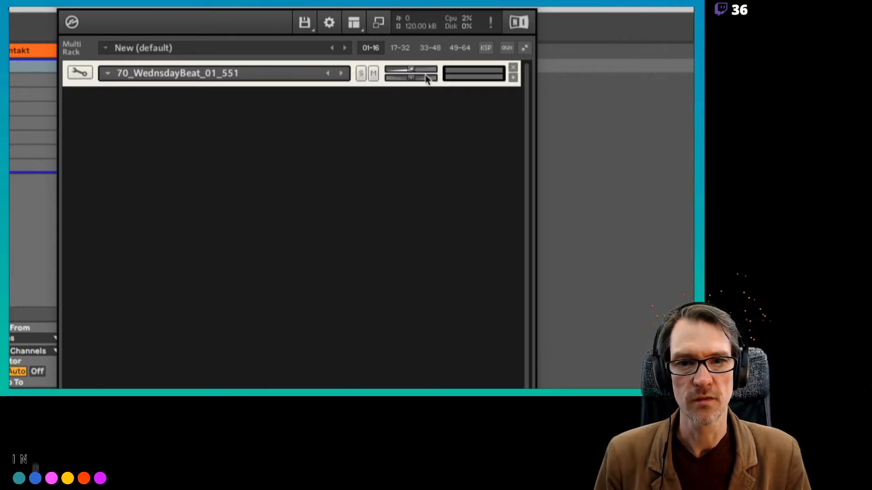
left_click(513, 78)
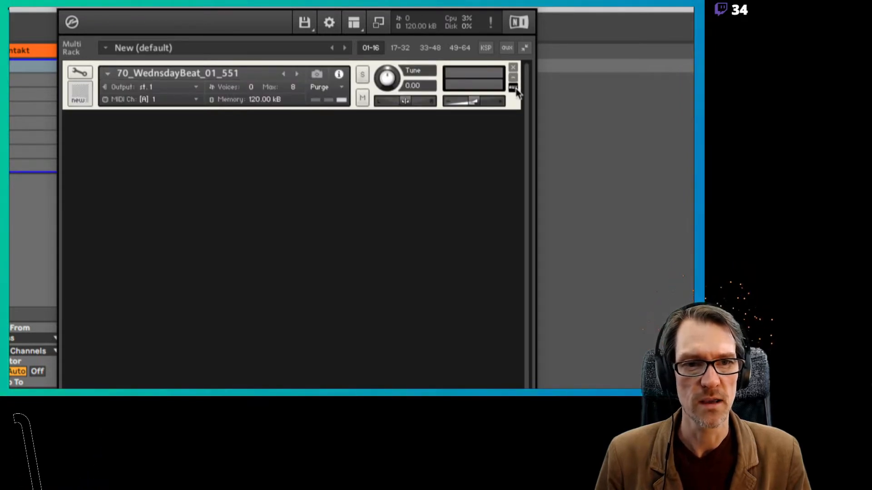
left_click(513, 87)
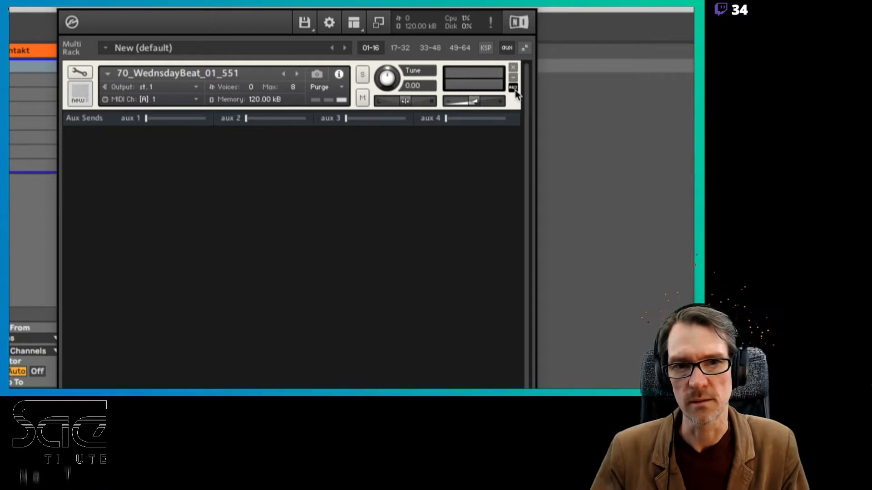
left_click(515, 88)
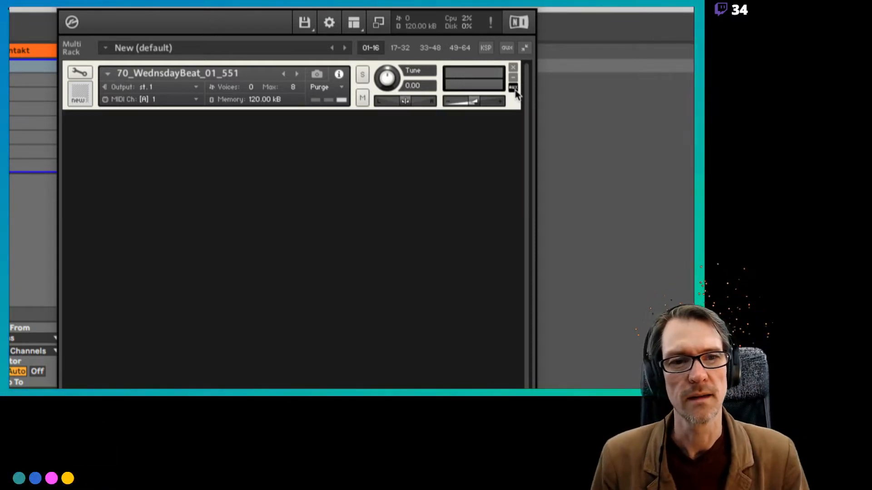
Start removing the instrument from the rack and cancel at the save prompt
left_click(514, 68)
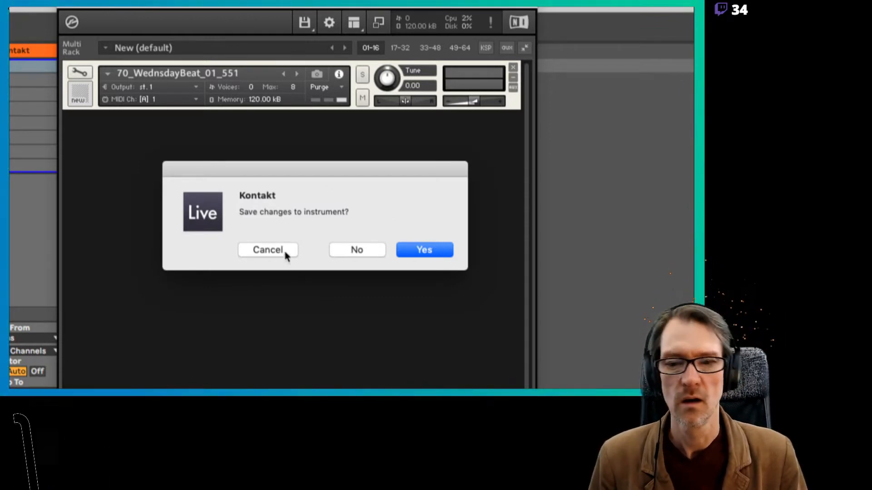
left_click(268, 249)
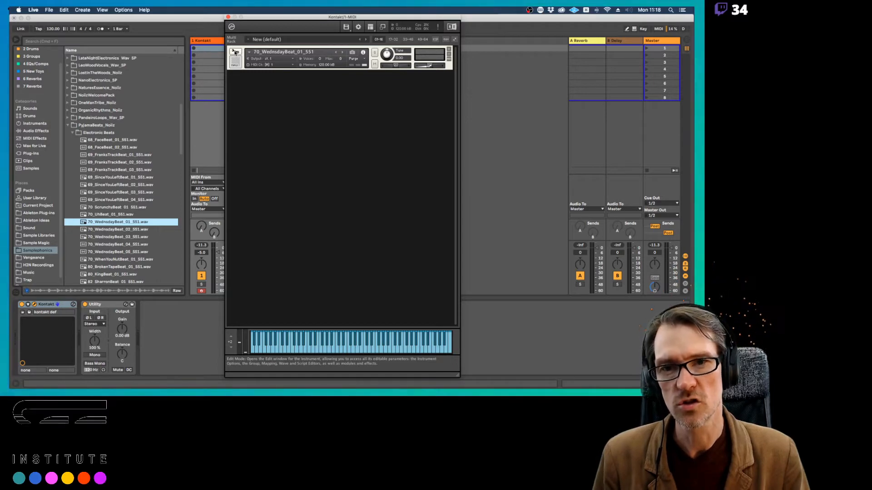
Open the 70_WednsdayBeat_01_551 instrument for editing and show its sample in the Wave Editor
left_click(236, 52)
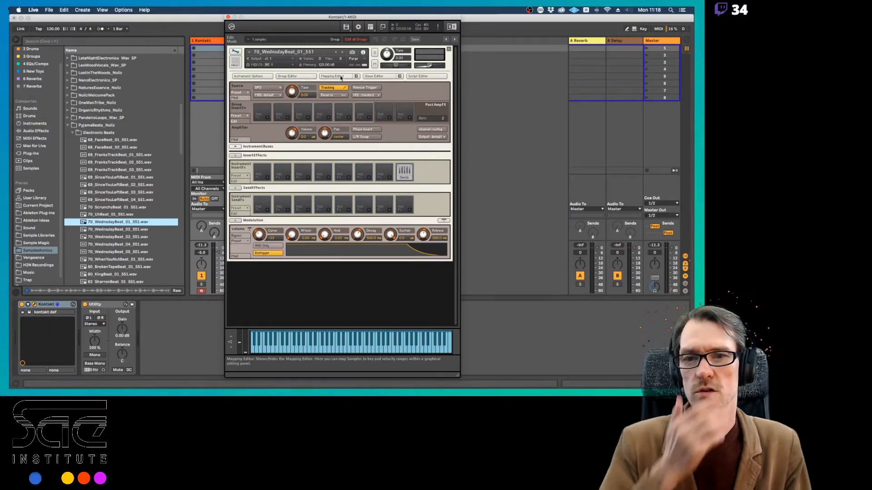
left_click(375, 77)
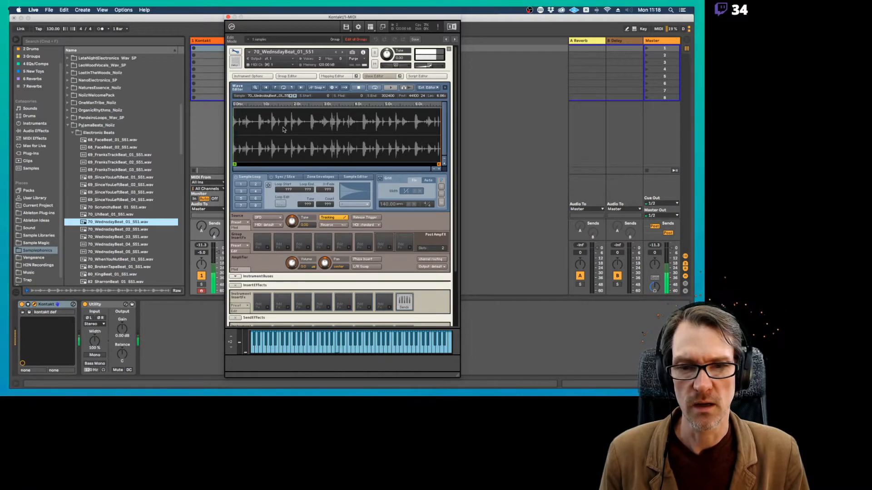
left_click(375, 77)
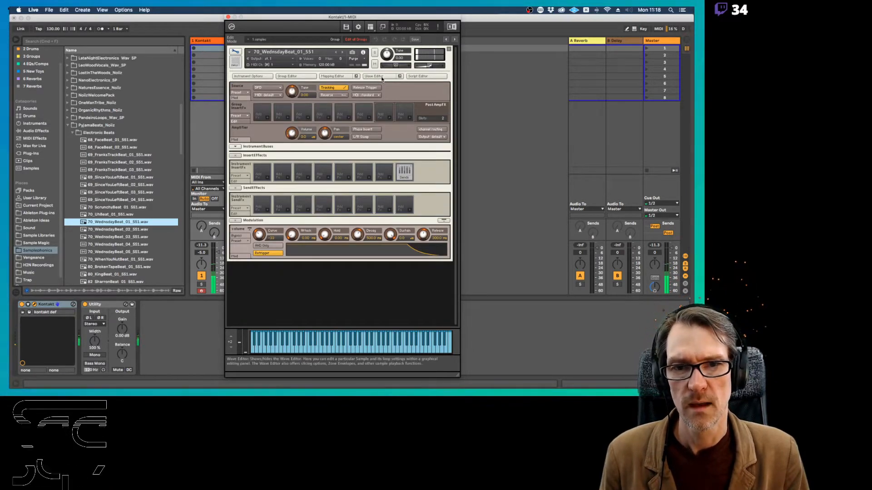
left_click(376, 77)
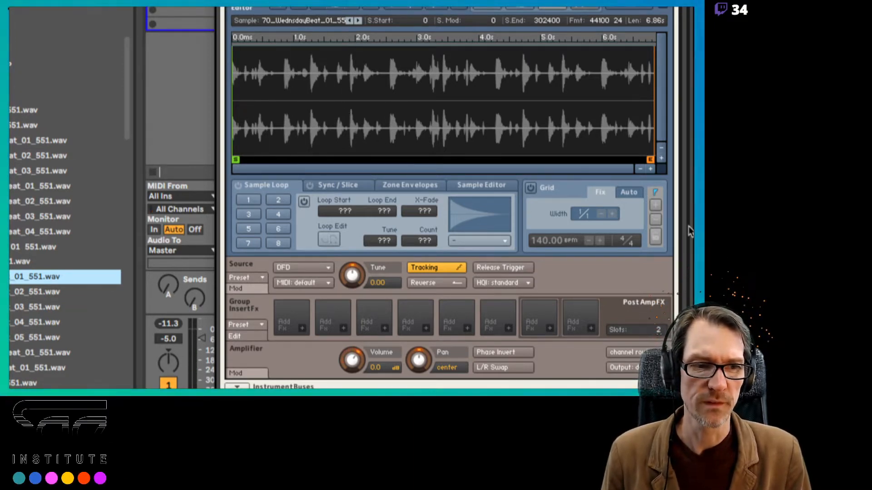
Set the Release of the instrument's volume envelope to 0.00 ms
scroll(681, 229, "down", 2)
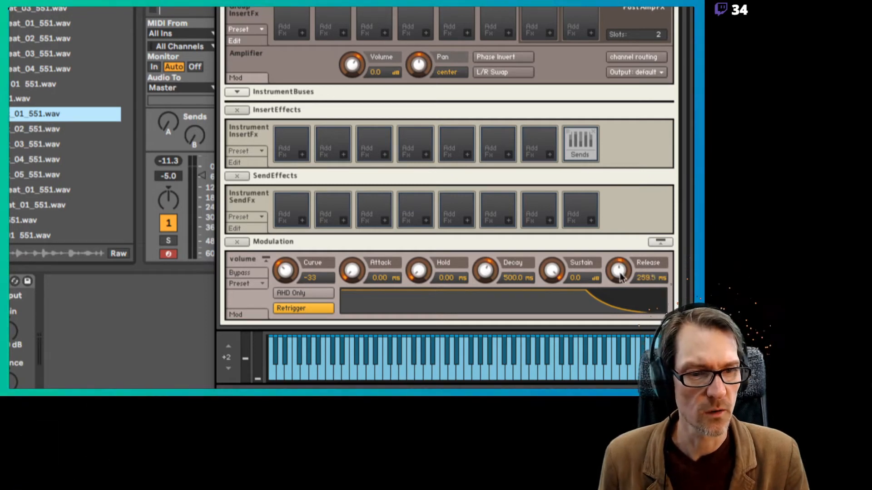
left_click_drag(621, 275, 619, 330)
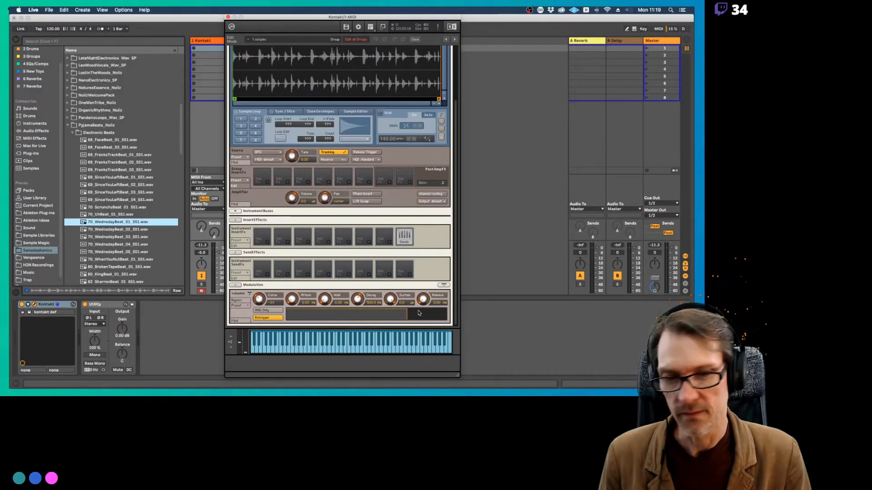
mouse_move(422, 299)
left_mouse_down()
mouse_move(424, 260)
mouse_move(423, 295)
left_mouse_up()
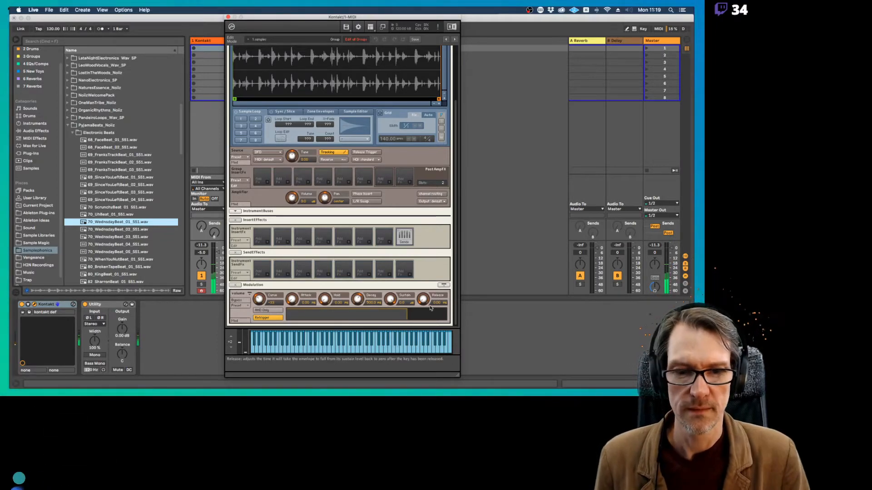
Try moving the sample start further into the loop, to 84271, 104531 and finally 130898
scroll(448, 240, "up", 3)
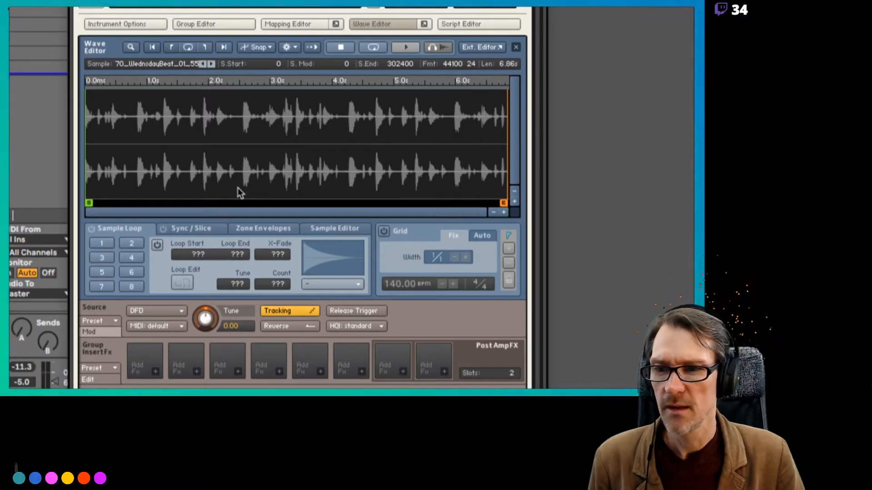
mouse_move(89, 203)
left_mouse_down()
mouse_move(249, 203)
mouse_move(207, 203)
left_mouse_up()
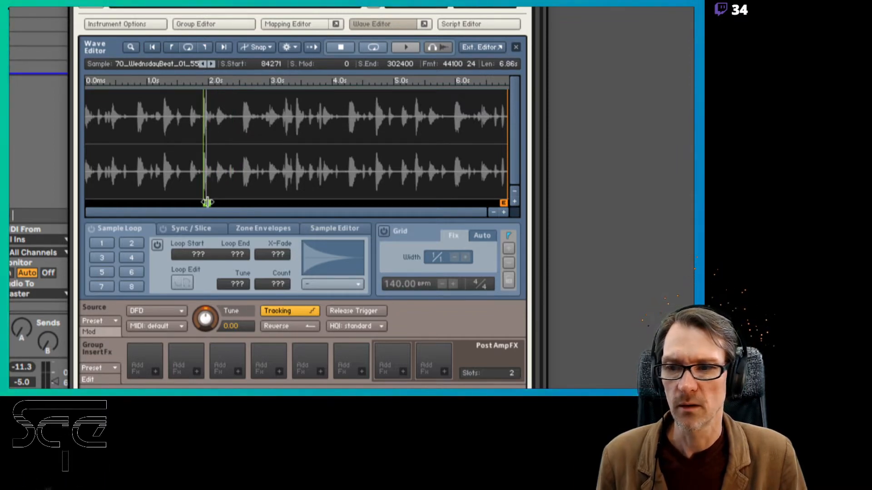
mouse_move(271, 65)
left_mouse_down()
mouse_move(269, 94)
mouse_move(274, 33)
left_mouse_up()
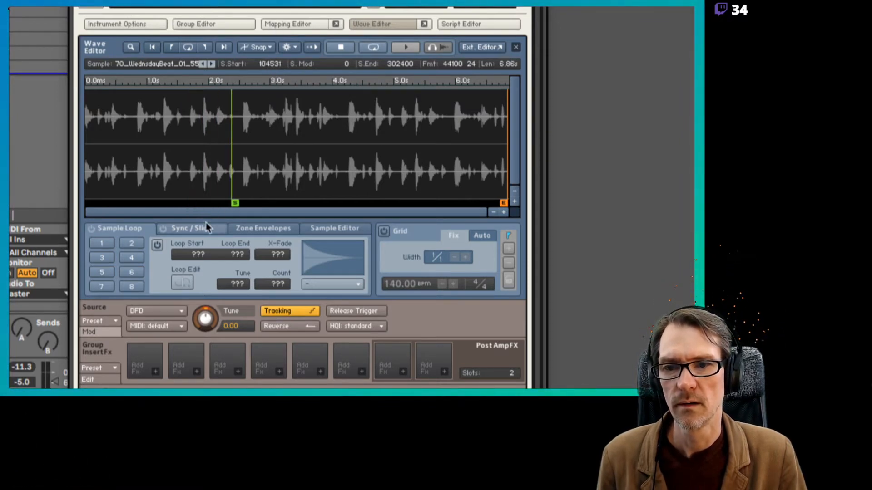
left_click_drag(236, 202, 272, 202)
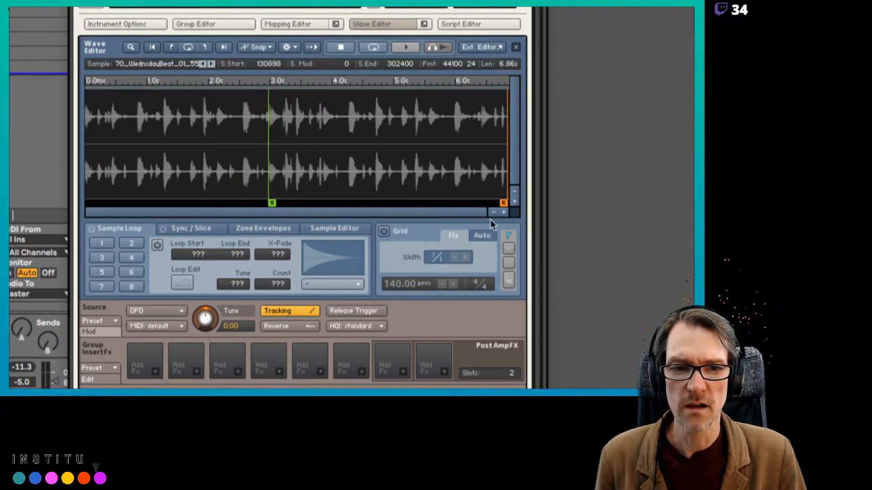
Try aligning the sample start with the hit just after 3.2 s, at 143250, and reset it to 0
left_click(503, 212)
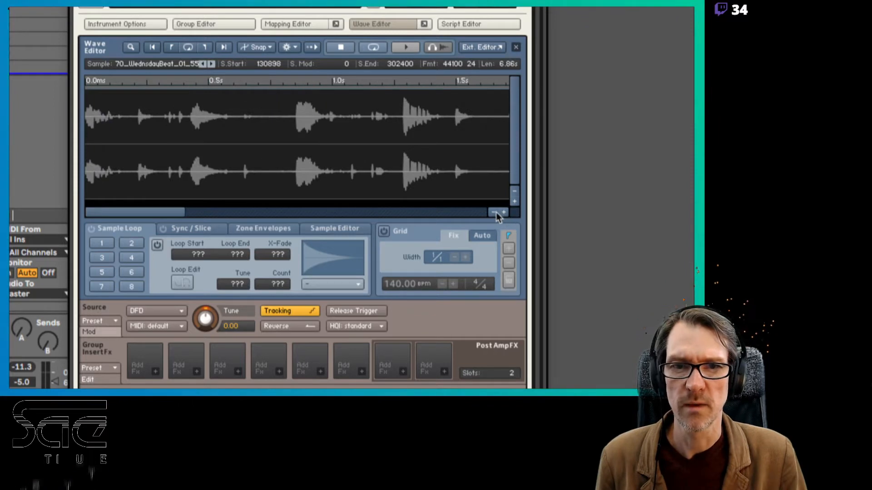
left_click(494, 212)
left_click(494, 212)
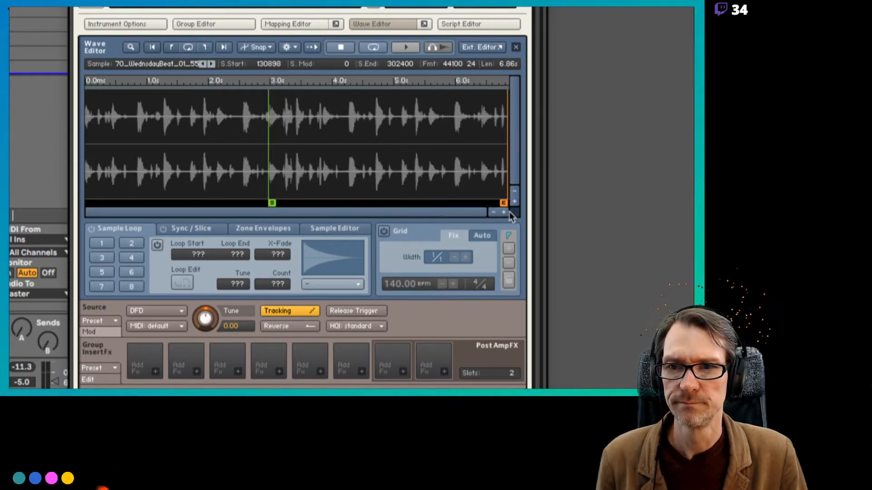
left_click(503, 212)
left_click(504, 213)
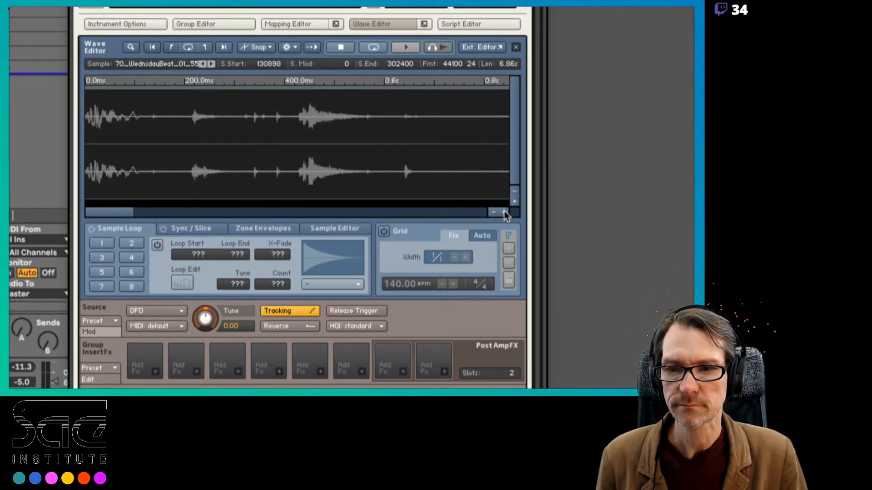
mouse_move(122, 212)
left_mouse_down()
mouse_move(284, 227)
mouse_move(268, 203)
mouse_move(402, 207)
left_mouse_up()
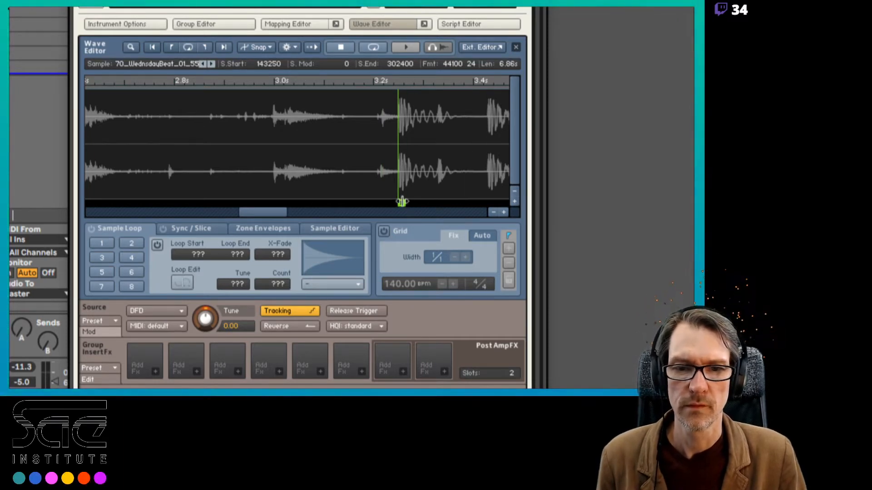
left_click(494, 212)
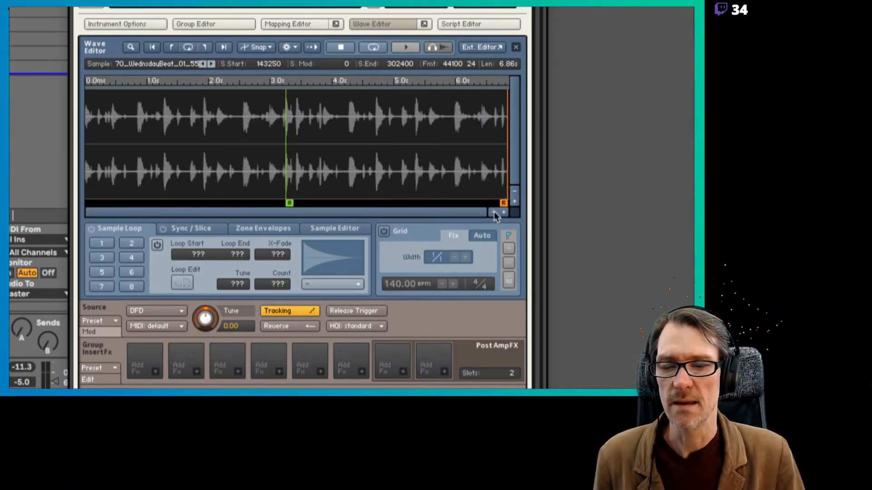
left_click_drag(290, 202, 47, 197)
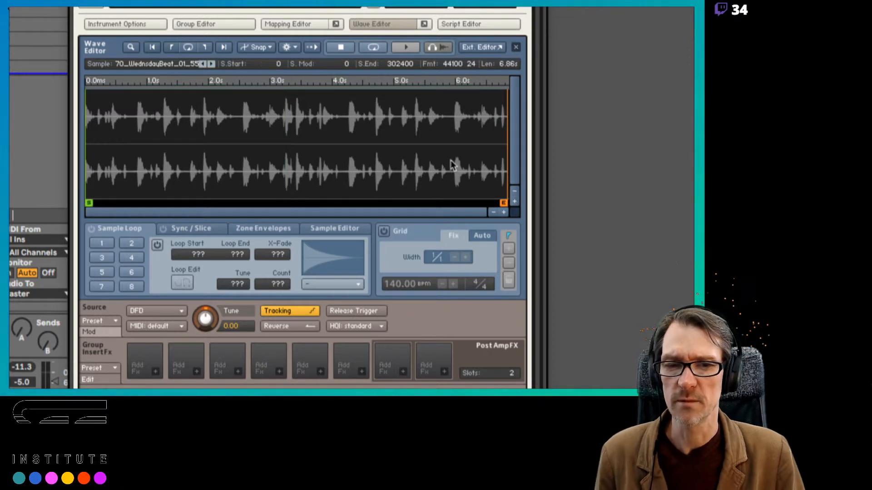
Try sample ends of 56825 and 37179 and a start modulation of 20866, and reset them to 302400 and 0
left_click_drag(503, 203, 160, 197)
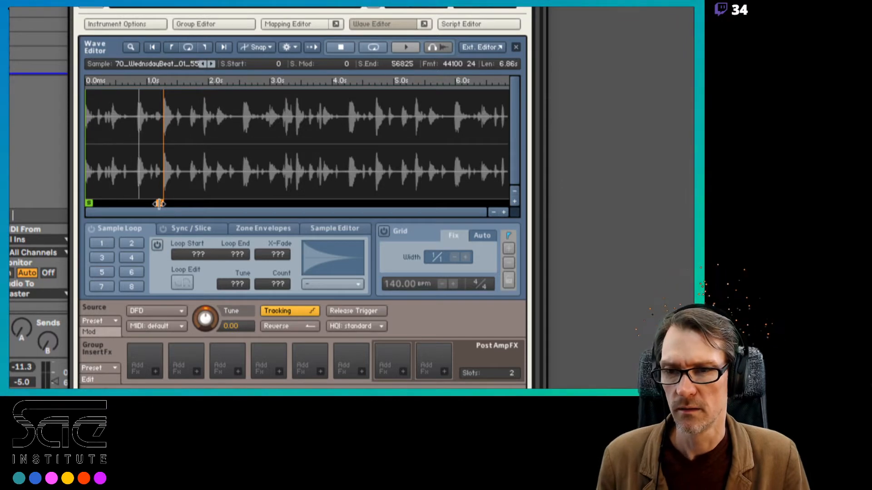
left_click_drag(159, 204, 132, 203)
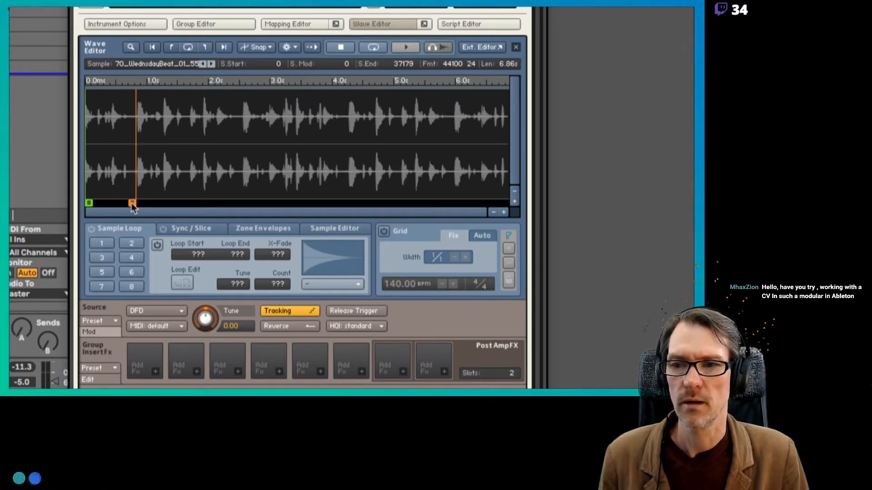
left_click_drag(131, 203, 518, 204)
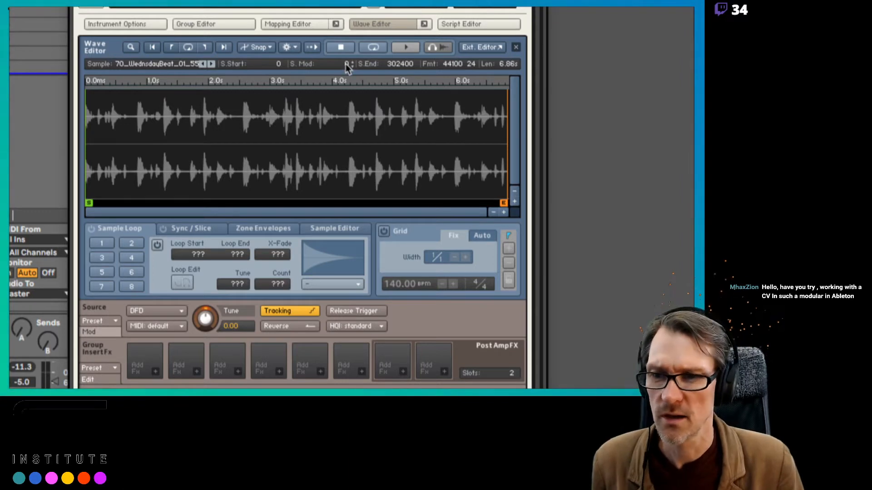
left_click_drag(343, 64, 337, 14)
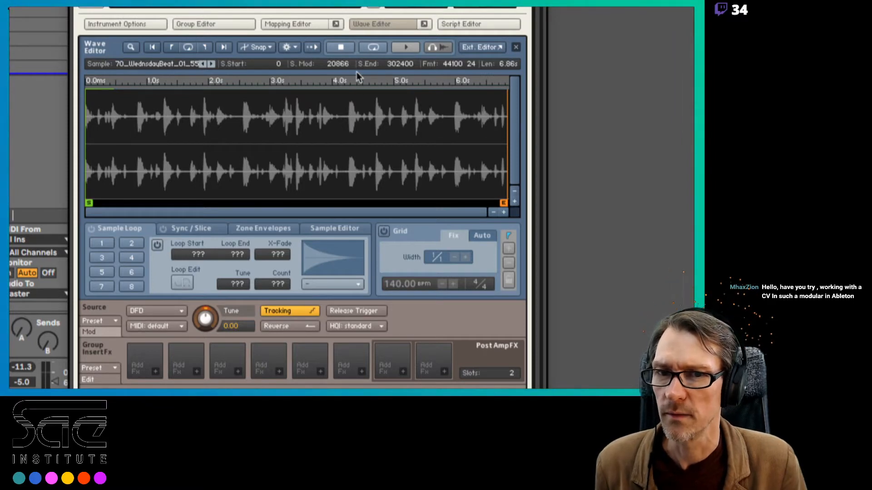
left_click_drag(345, 65, 369, 219)
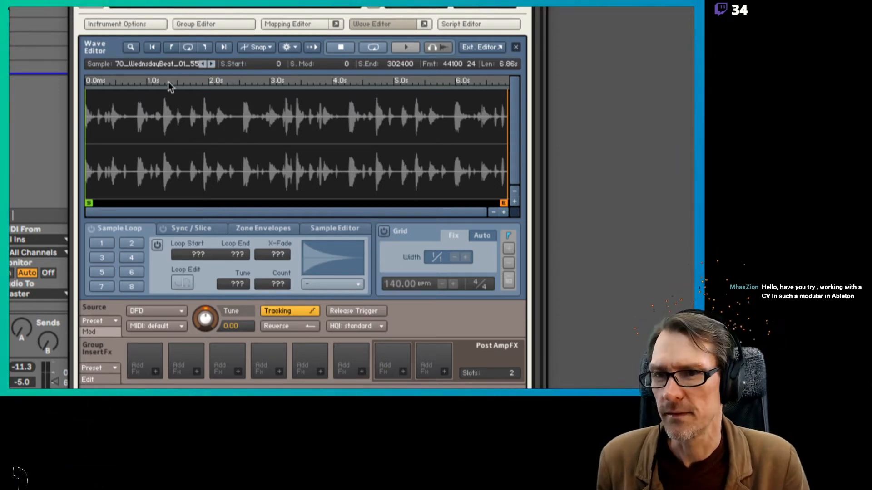
Step through the neighbouring WednsdayBeat samples up to 70_WednsdayBeat_04_551 and return to 70_WednsdayBeat_01_551
left_click(211, 63)
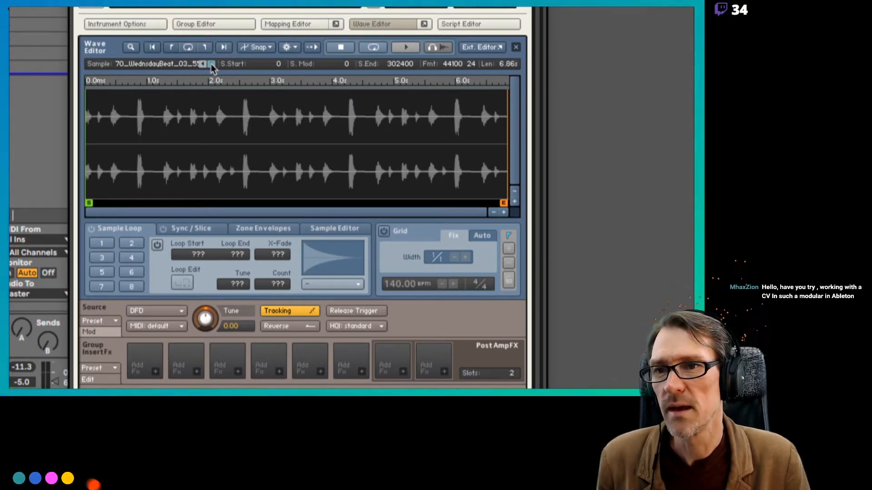
left_click(211, 64)
left_click(211, 64)
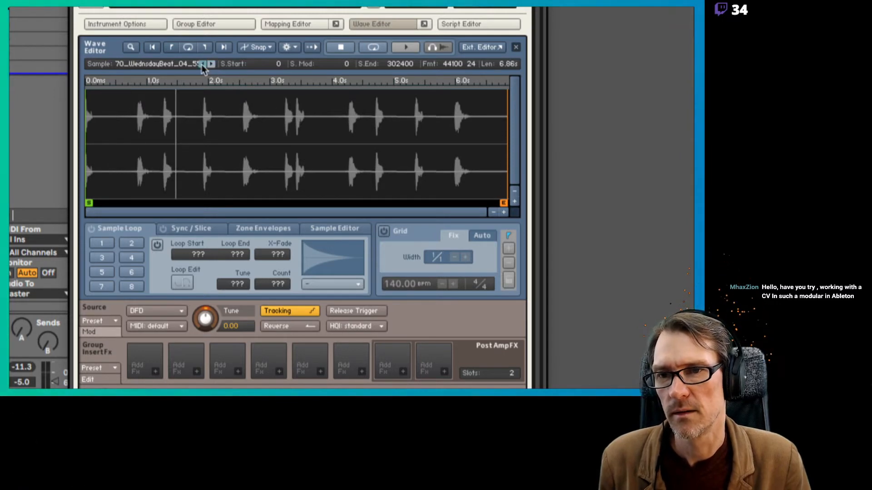
left_click(202, 64)
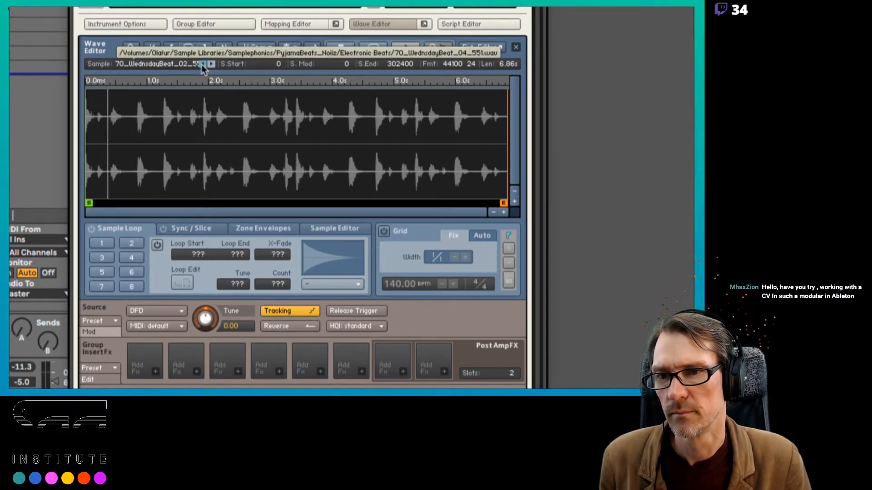
left_click(202, 64)
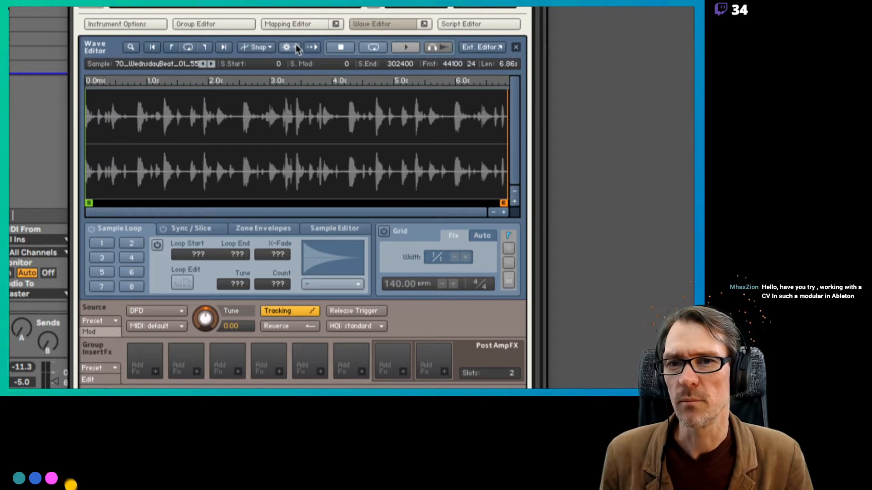
left_click(296, 48)
mouse_move(300, 76)
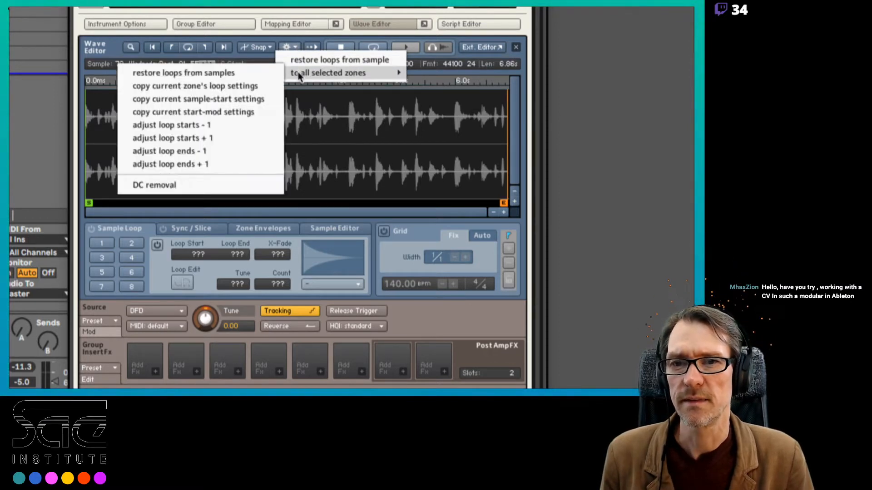
left_click(295, 37)
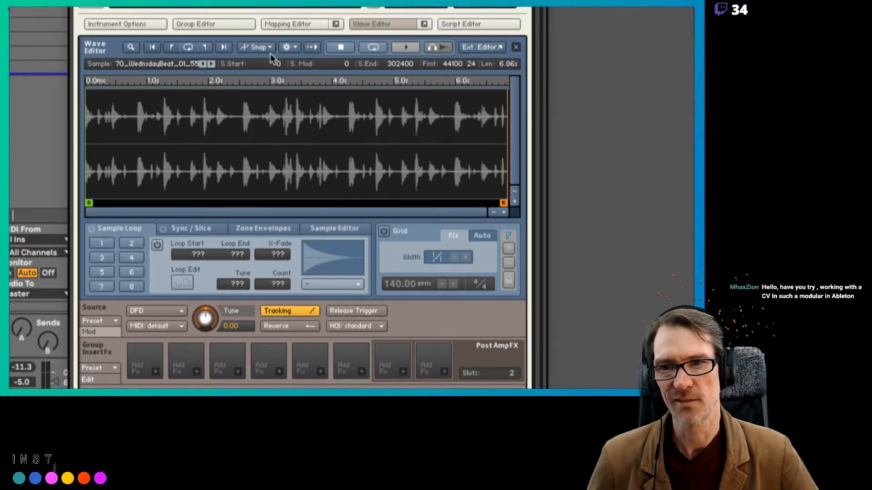
left_click(191, 50)
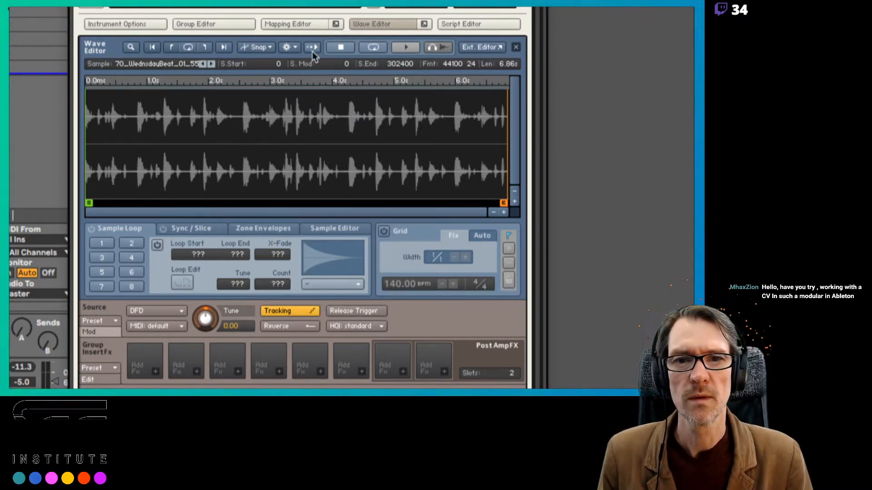
Audition the sample in the Wave Editor with looped playback on and off, and stop it
left_click(380, 48)
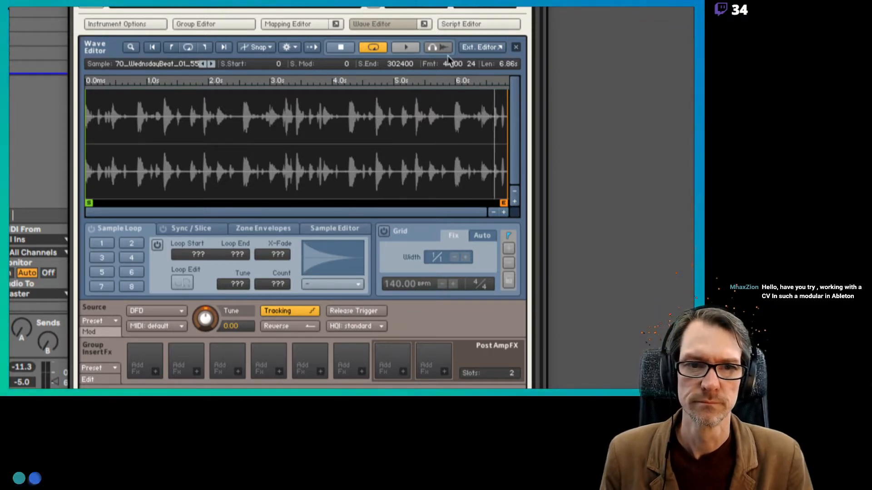
left_click(381, 48)
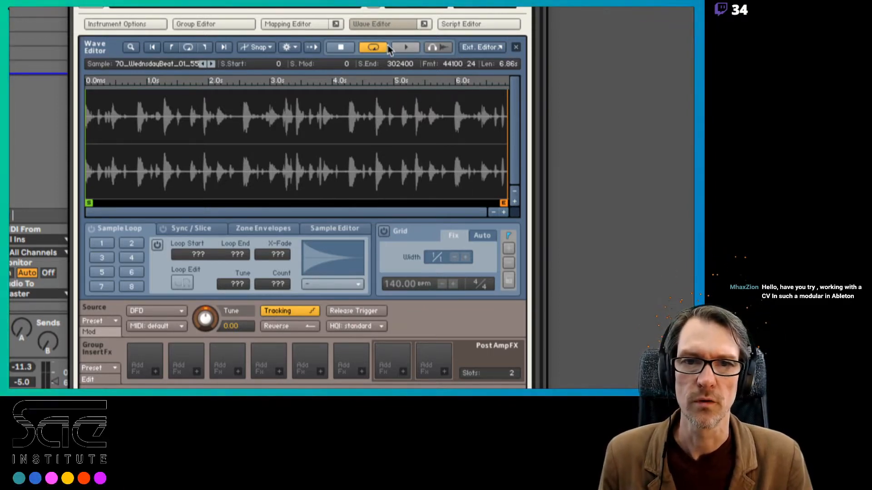
left_click(398, 49)
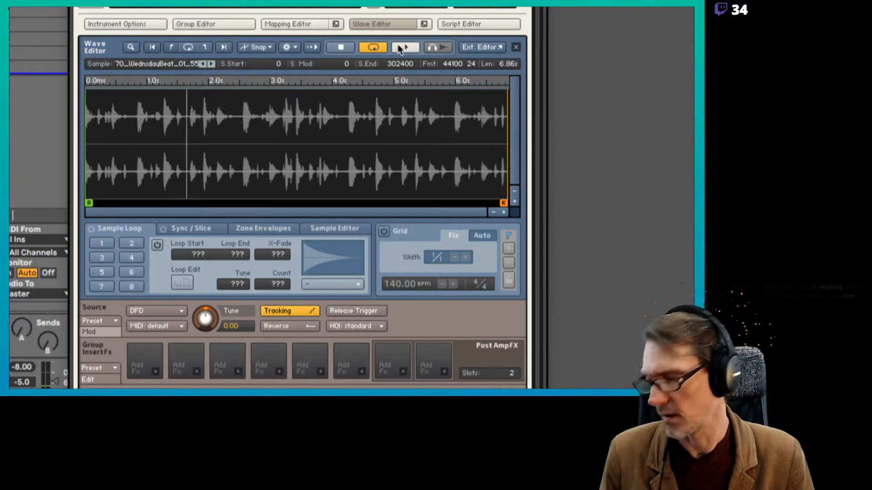
left_click(372, 48)
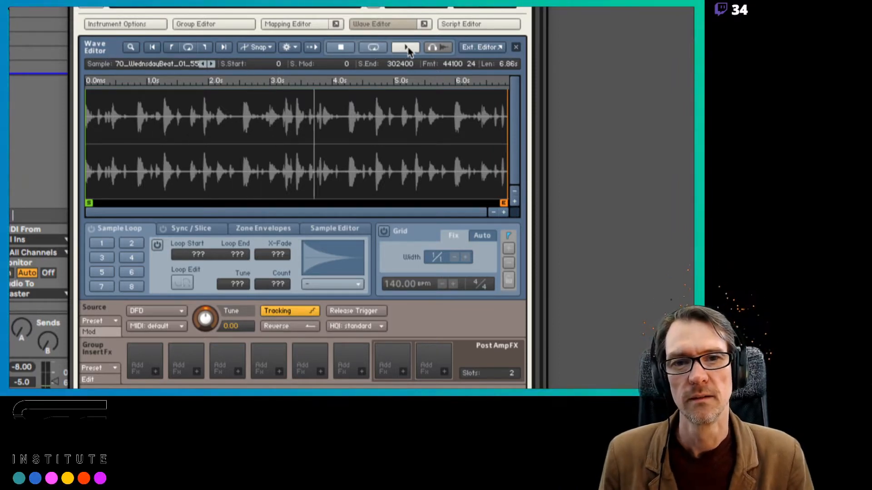
left_click(340, 47)
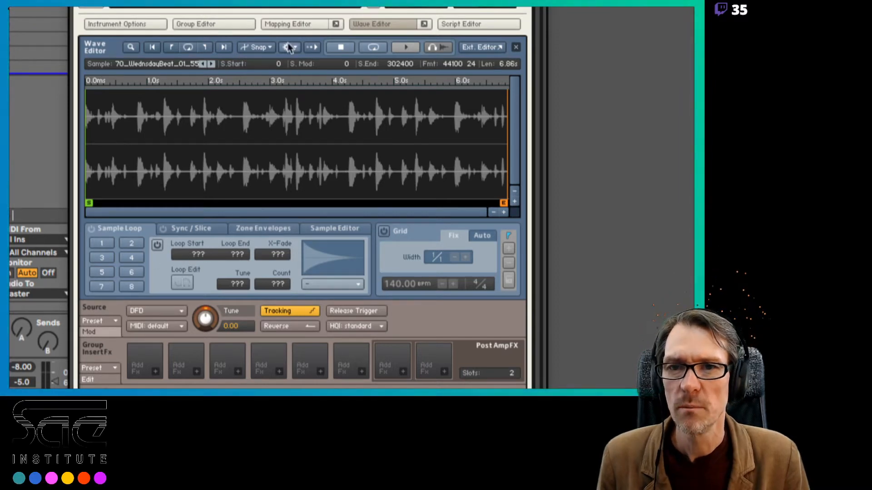
Show the instrument's zone in the Mapping Editor and narrow its key range to the single key C3
left_click(288, 25)
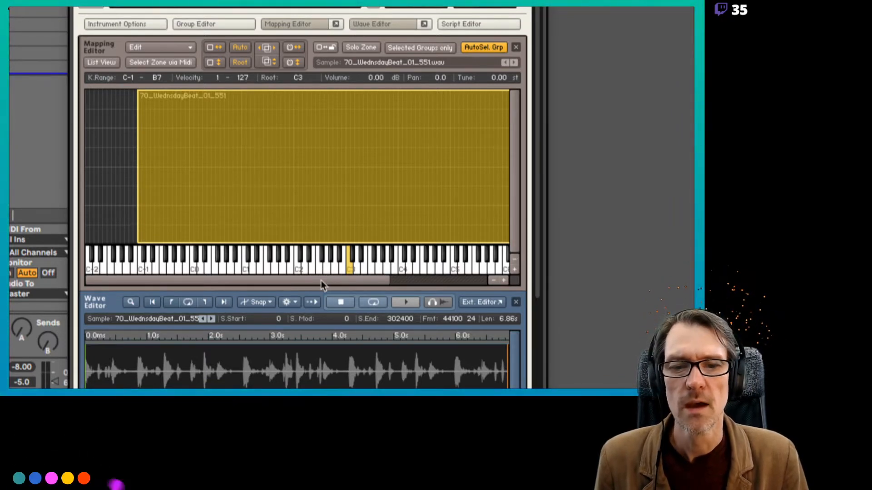
left_click_drag(321, 281, 338, 277)
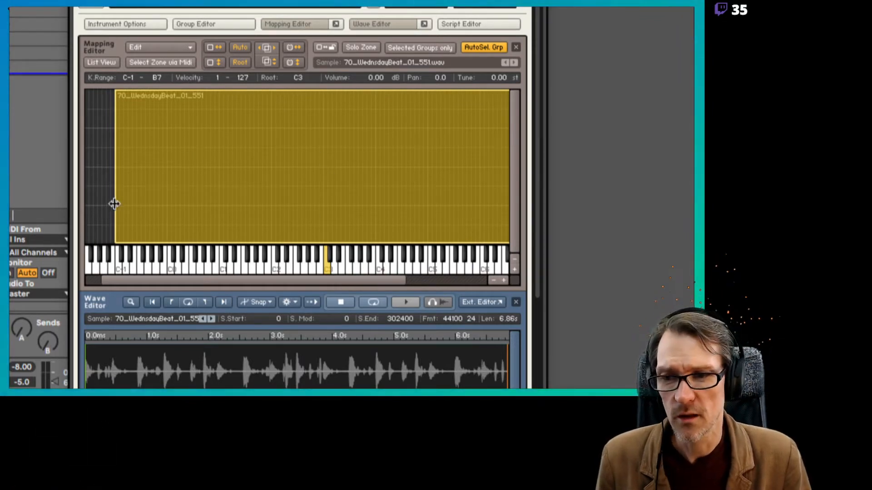
left_click_drag(114, 204, 324, 211)
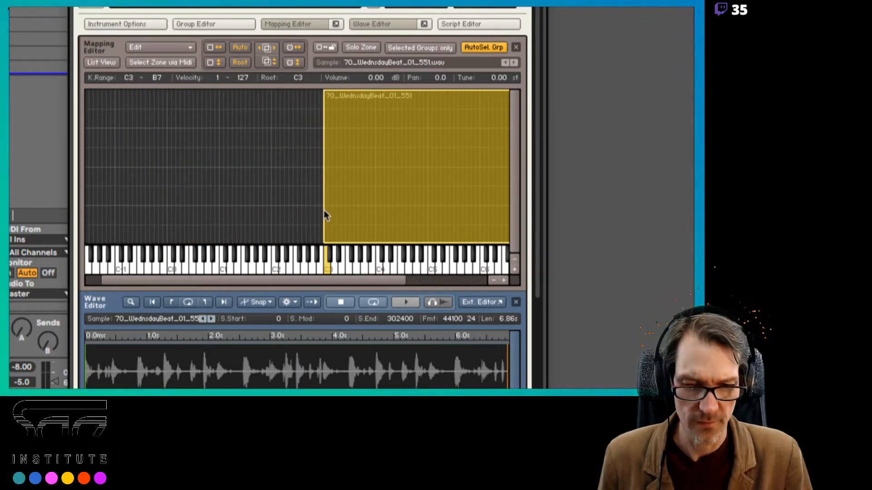
left_click_drag(326, 281, 406, 282)
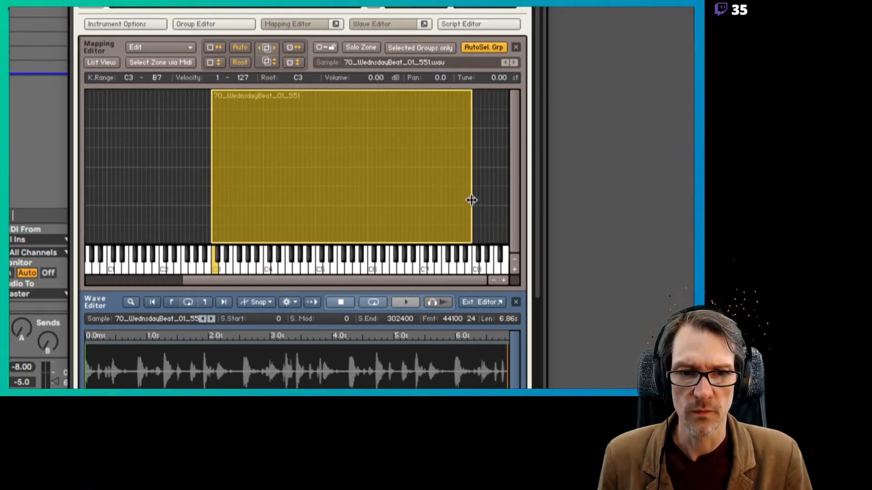
left_click_drag(471, 200, 211, 205)
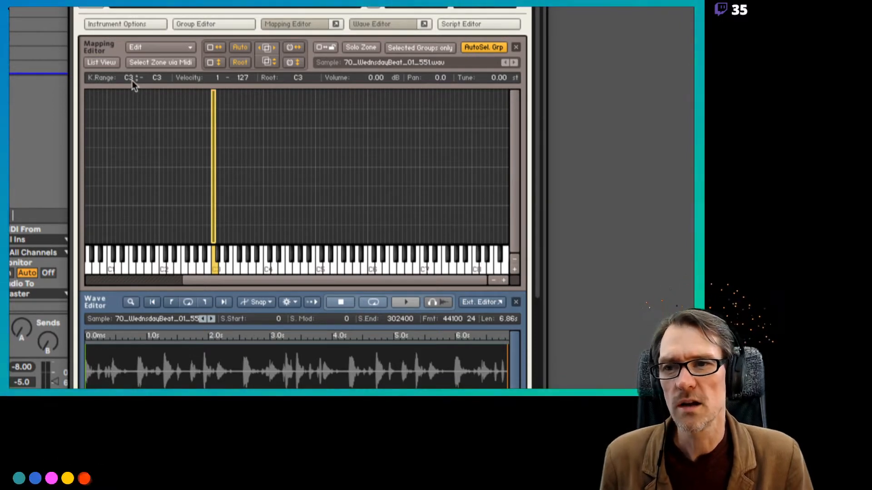
Try widening the zone's key range to D2–C4, and return it to C3 only
left_click_drag(131, 77, 130, 112)
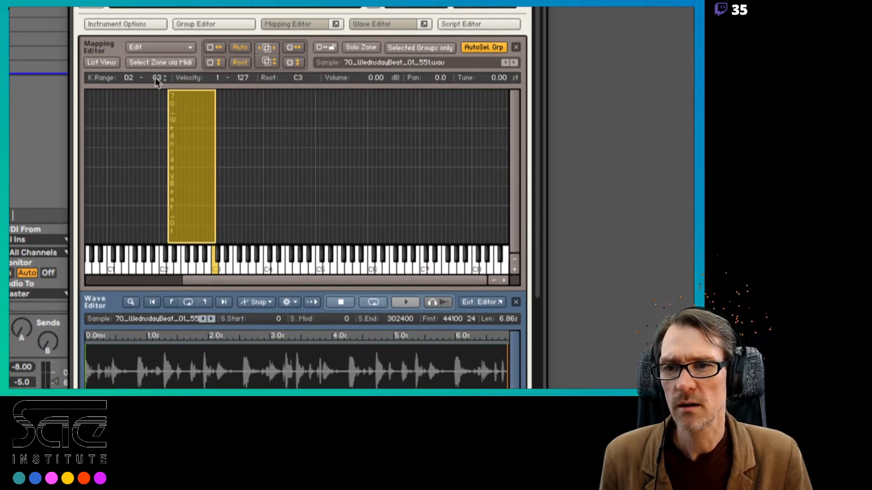
left_click_drag(156, 78, 154, 31)
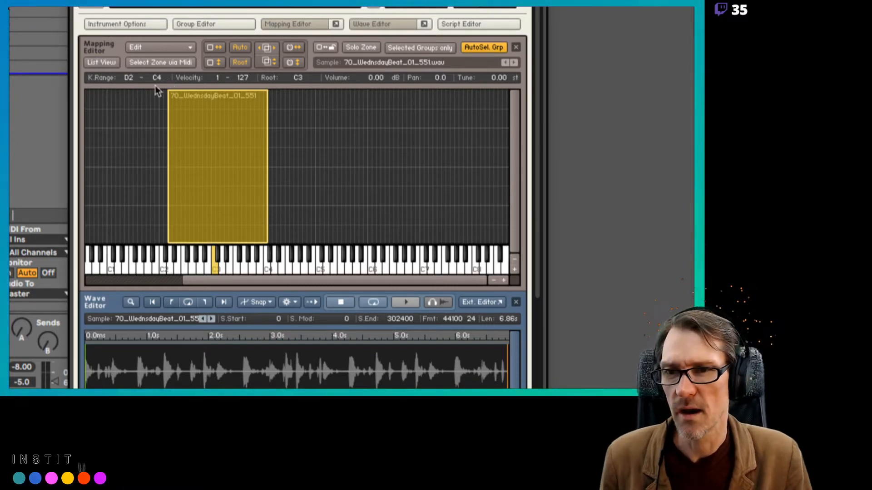
left_click(299, 50)
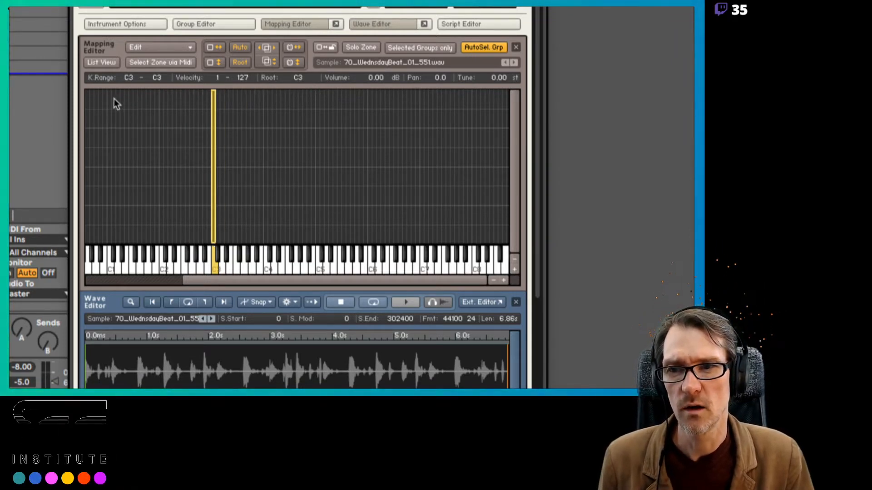
left_click(295, 47)
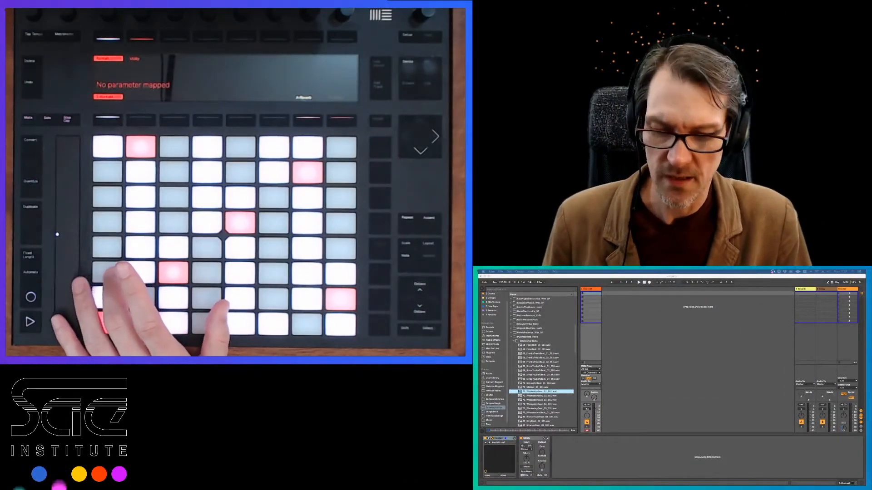
Bring the Kontakt window back and preview the 70_WednsdayBeat loops 02 to 05 in Live's browser
left_click(666, 415)
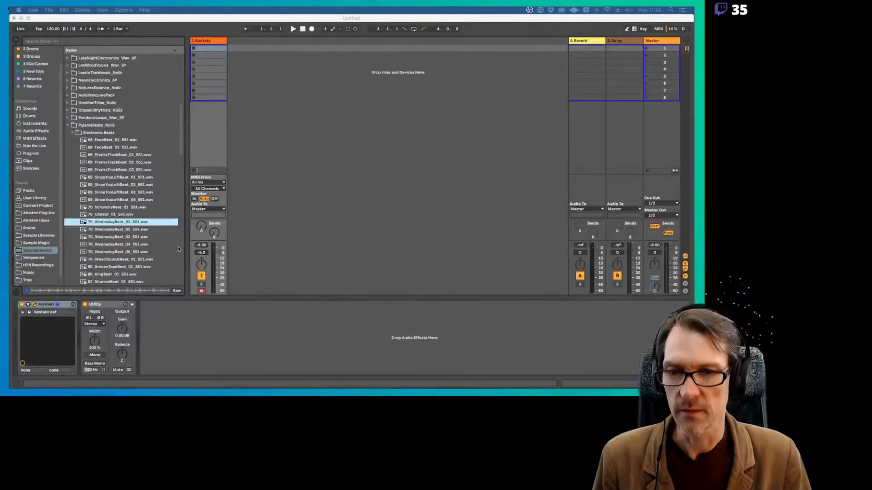
left_click(178, 249)
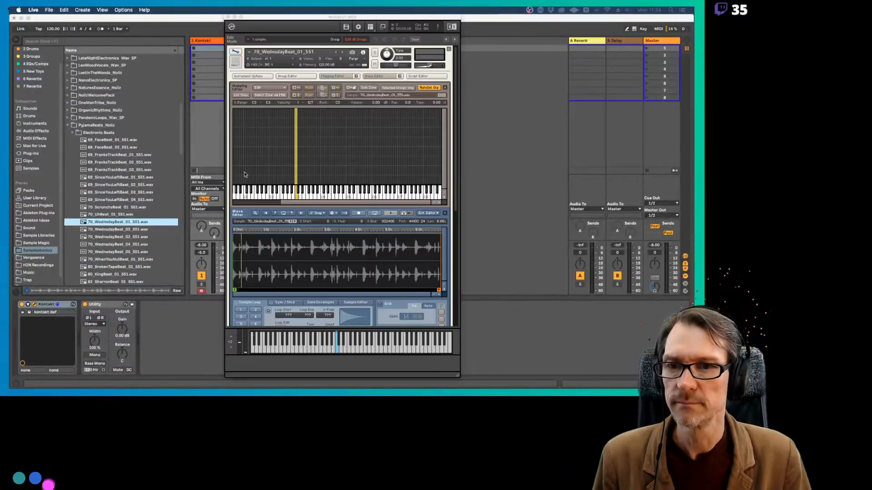
left_click(108, 230)
left_click(109, 237)
left_click(110, 244)
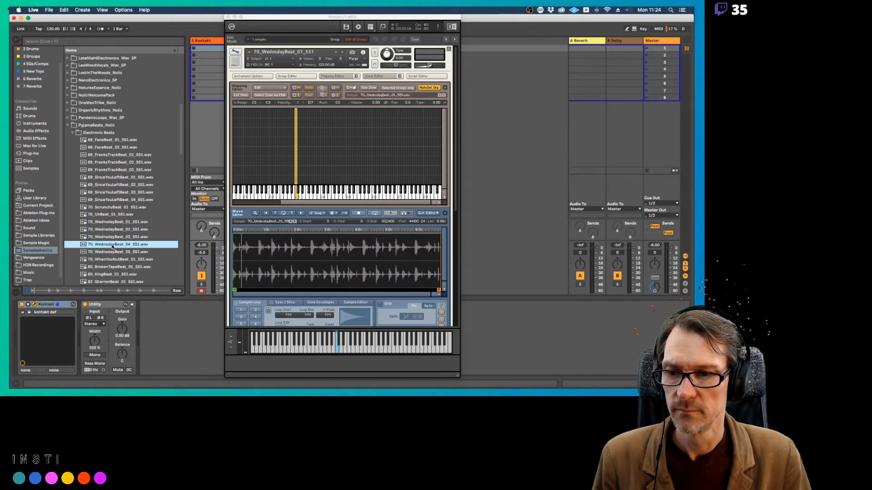
left_click(111, 252)
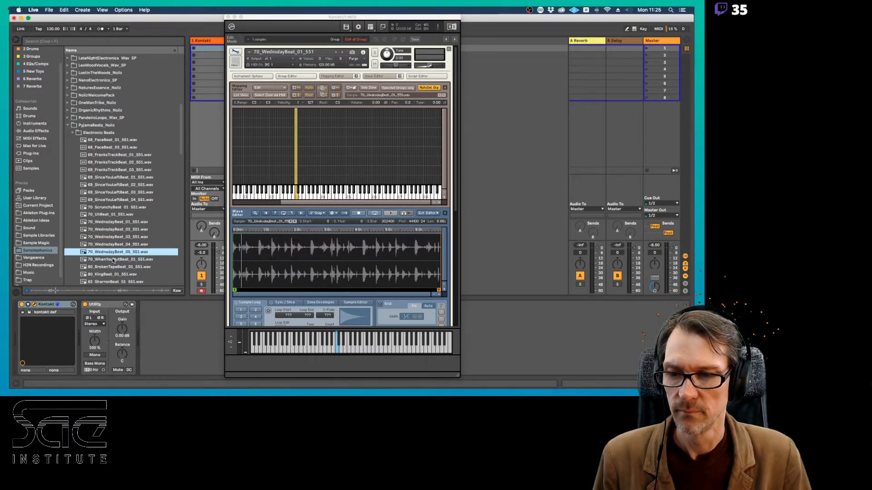
Map 70_WednsdayBeat_02_551.wav to D3, 03 to E3, 04 to F3 and 05 to G3 as single-key zones
left_click_drag(107, 231, 299, 183)
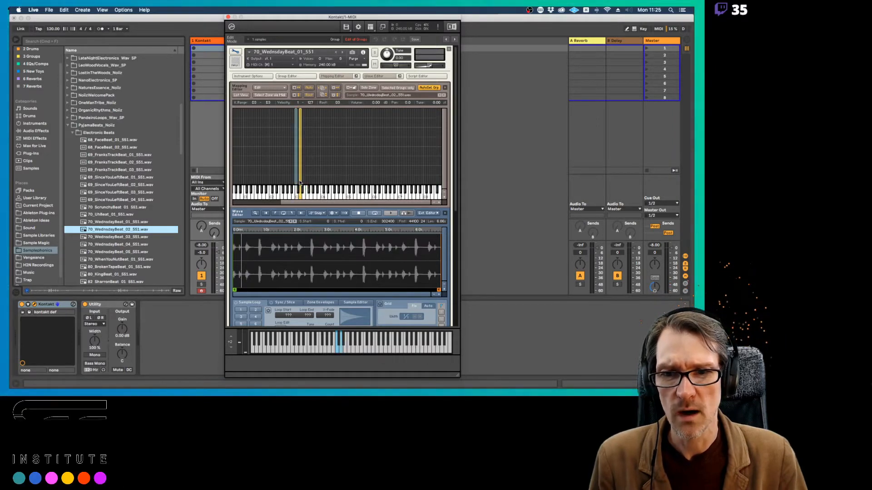
left_click_drag(107, 236, 305, 182)
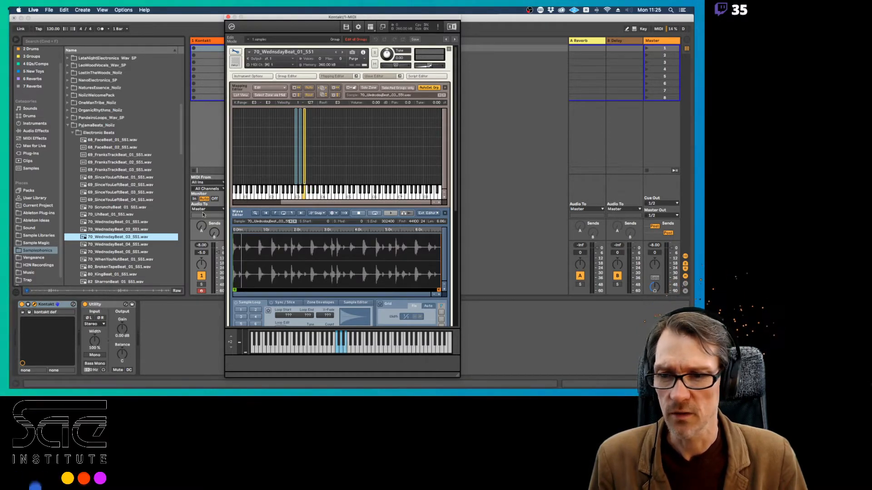
left_click_drag(107, 245, 307, 182)
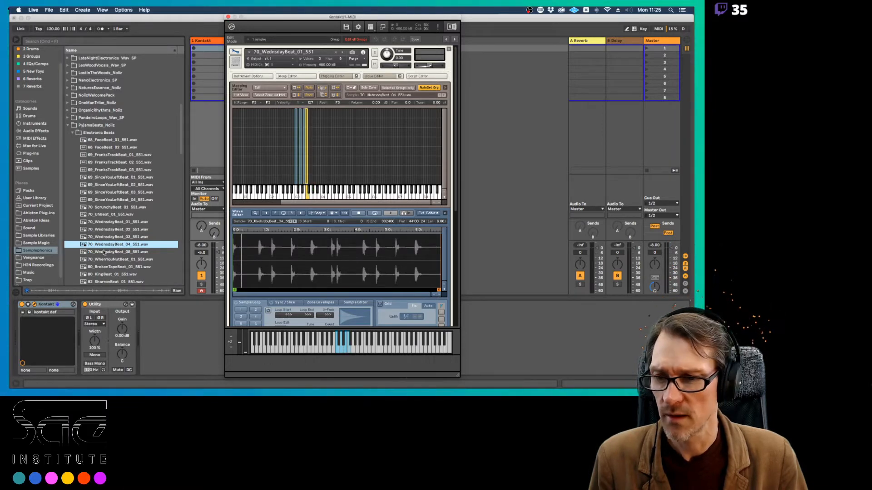
left_click_drag(103, 253, 311, 181)
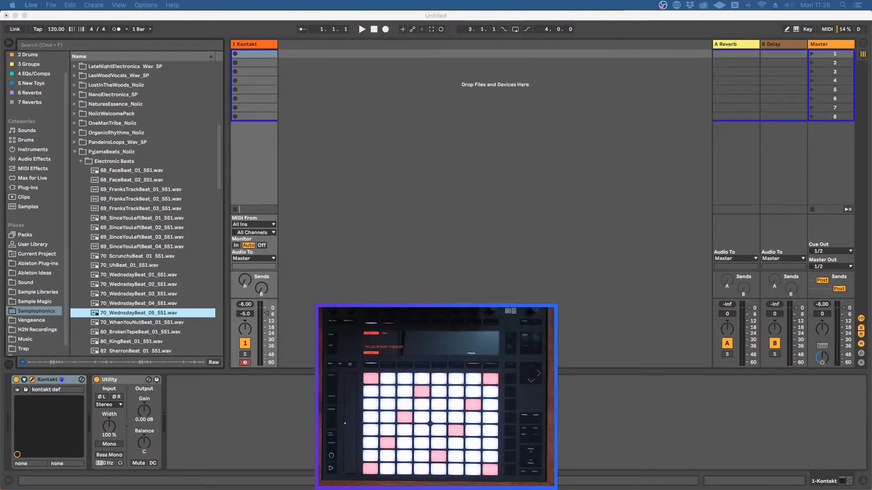
left_click(447, 285)
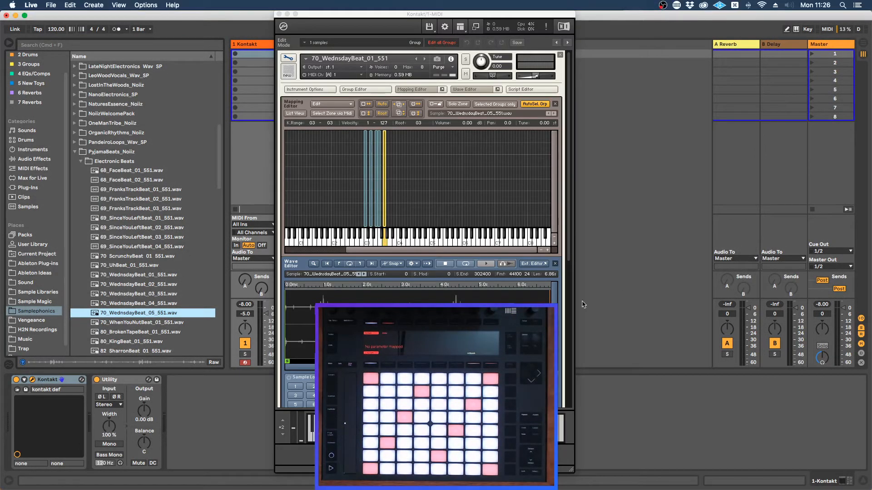
Select the D3 zone, hide the Mapping Editor and enable sample loop 1 over the whole 70_WednsdayBeat_02_551.wav sample
left_click_drag(522, 13, 251, 11)
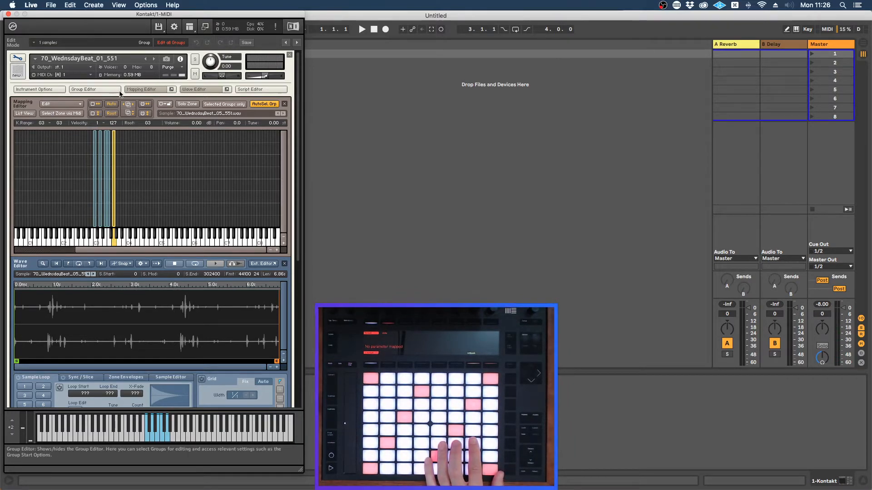
left_click(149, 90)
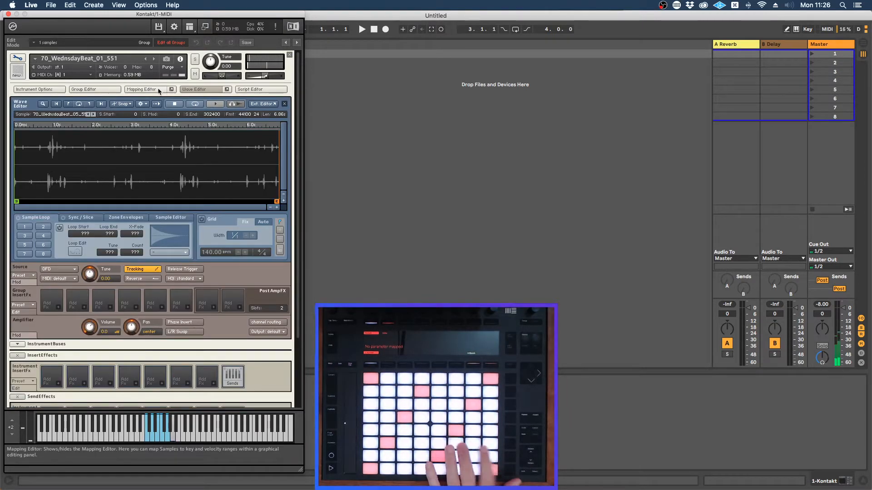
left_click(159, 90)
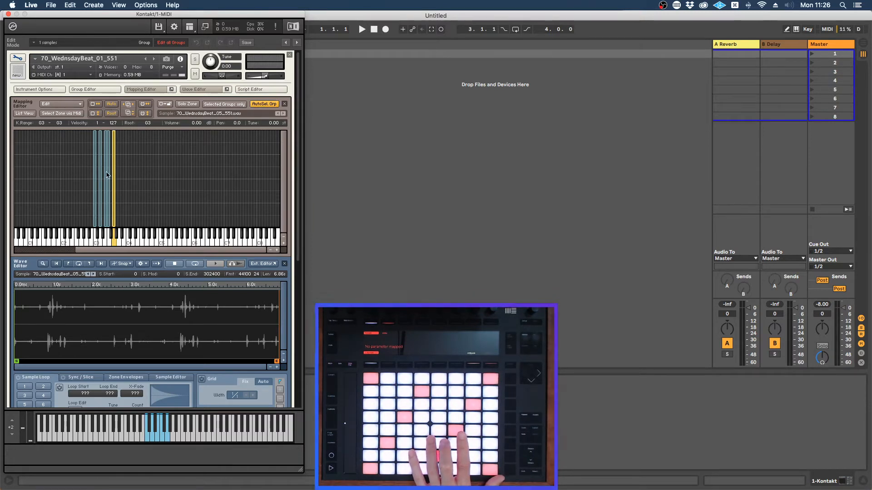
left_click(100, 191)
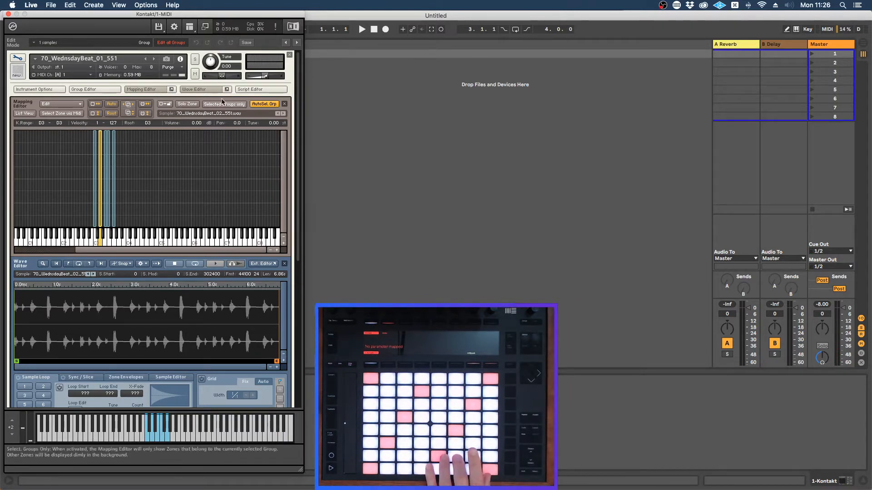
left_click(141, 89)
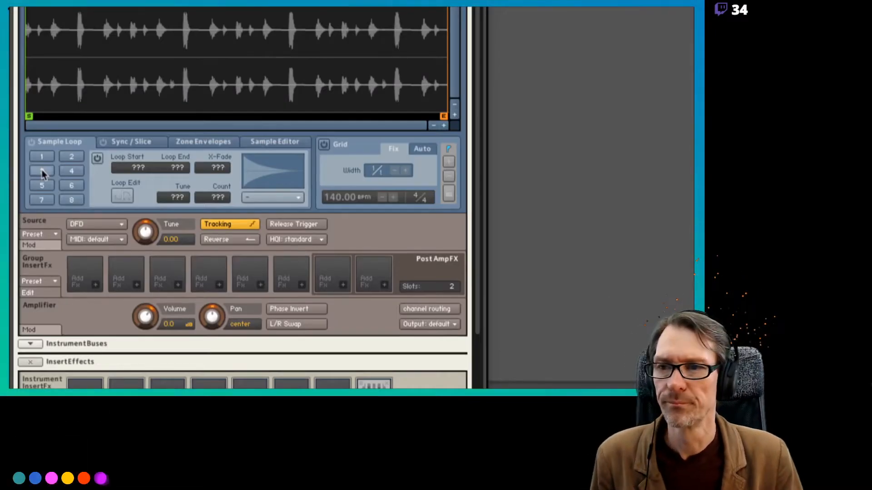
scroll(43, 72, "up", 3)
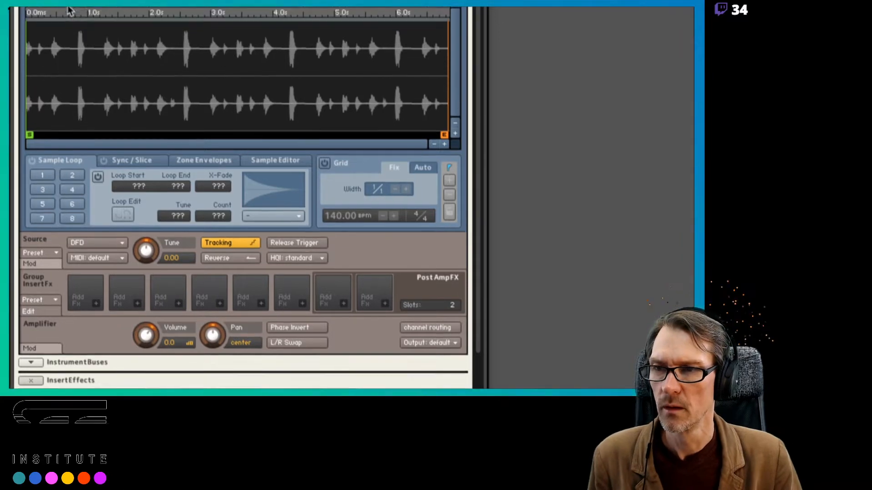
scroll(67, 9, "up", 1)
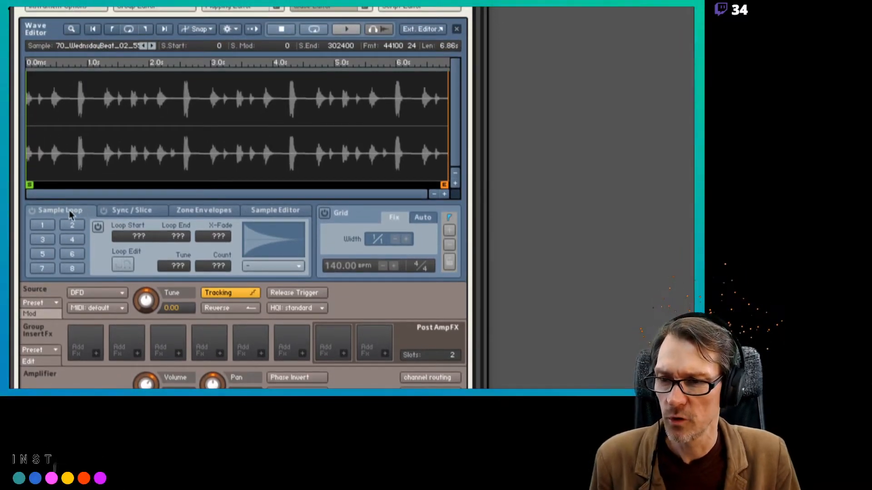
left_click(41, 225)
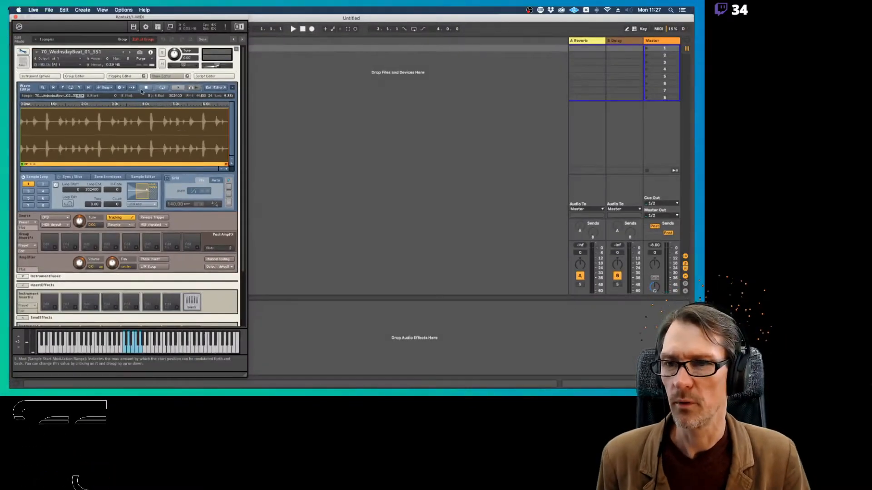
Show the Mapping Editor again, select the E3 zone and enable sample loop 1 over its whole sample
left_click(121, 76)
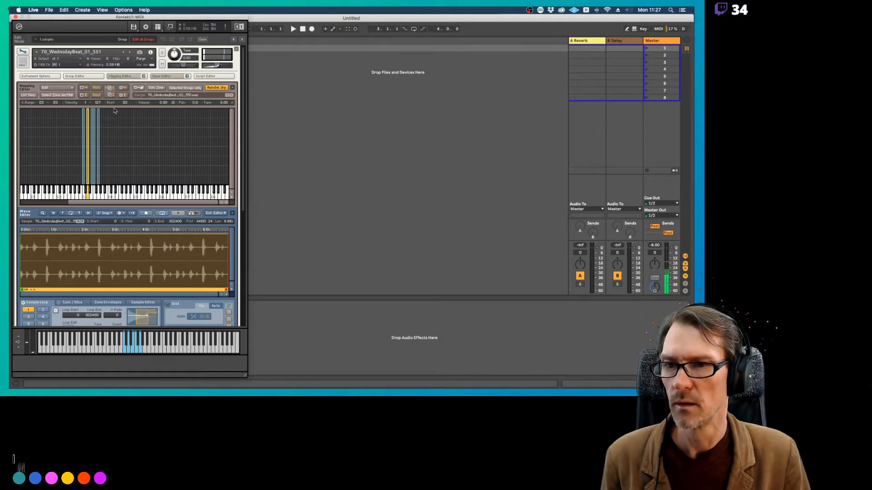
left_click(93, 136)
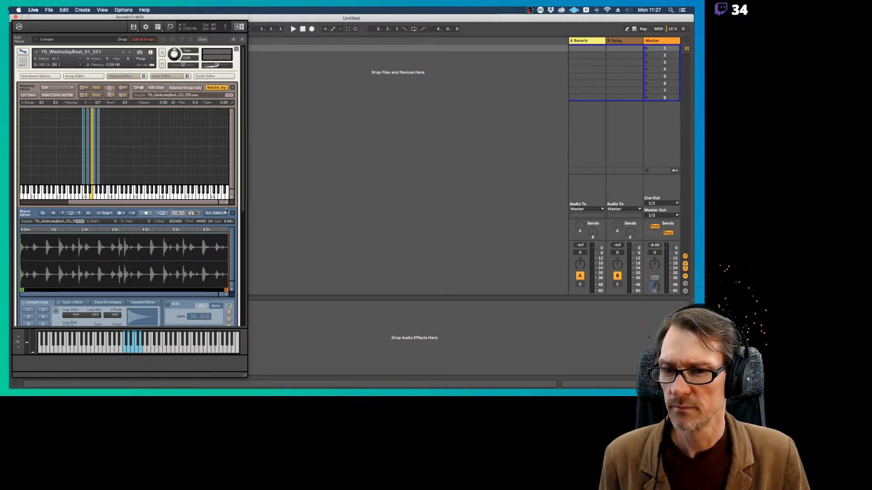
left_click_drag(243, 209, 252, 232)
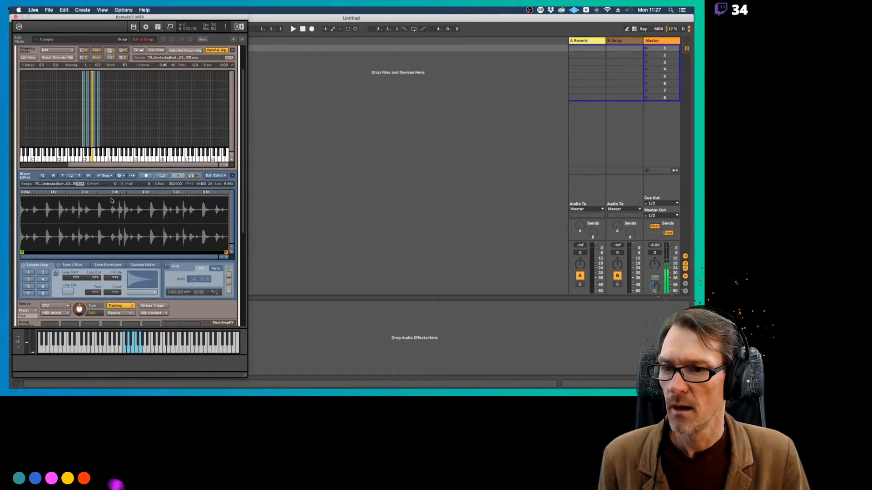
left_click(28, 272)
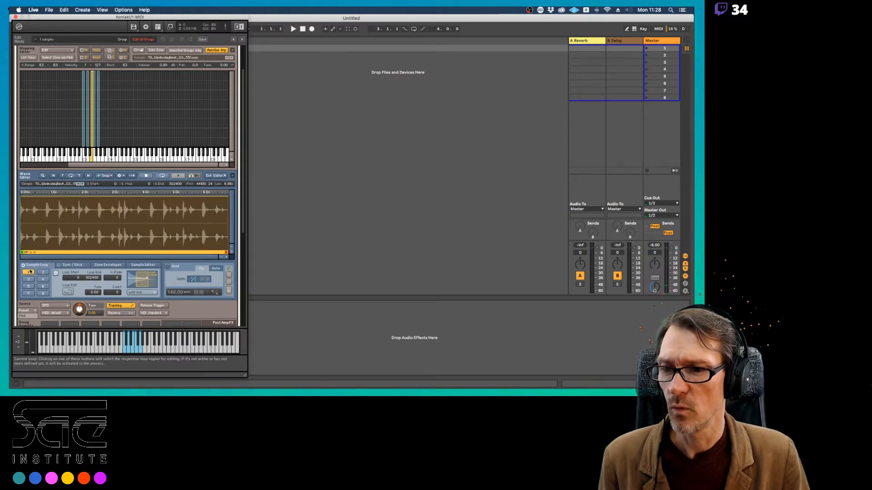
Enable sample loop 1 over the whole sample for both the F3 and the G3 zone
left_click(95, 137)
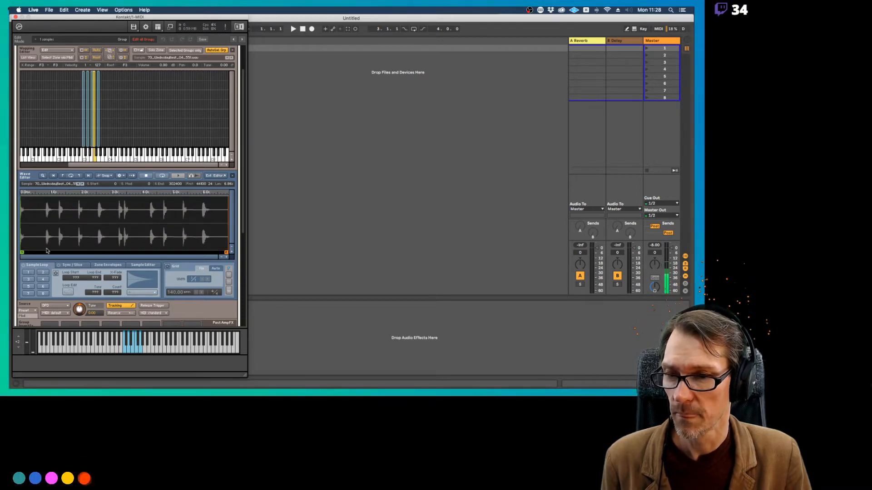
left_click(23, 265)
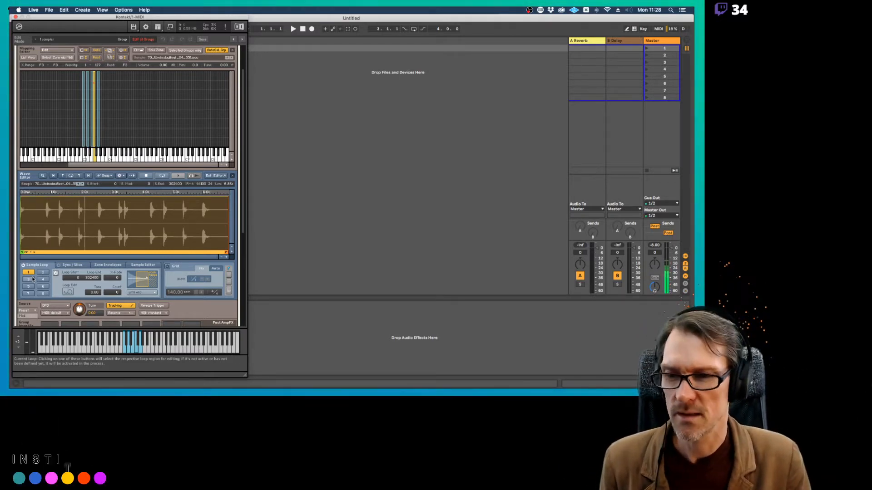
mouse_move(11, 346)
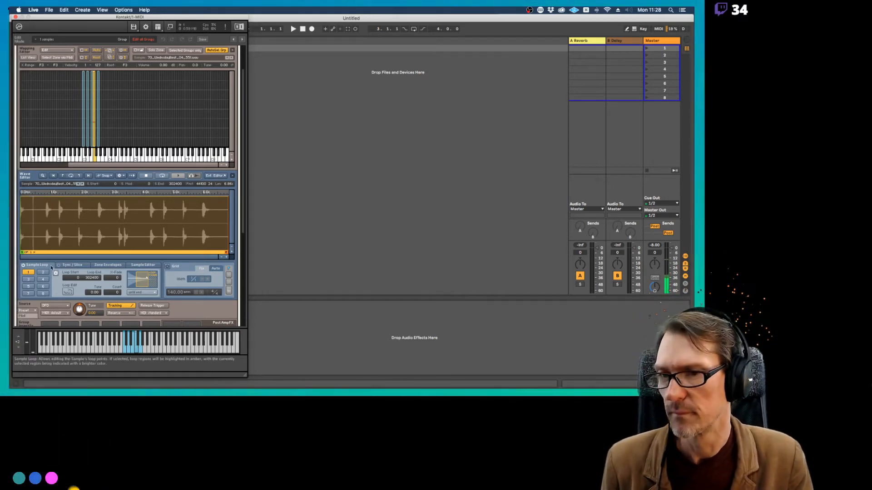
left_click(98, 136)
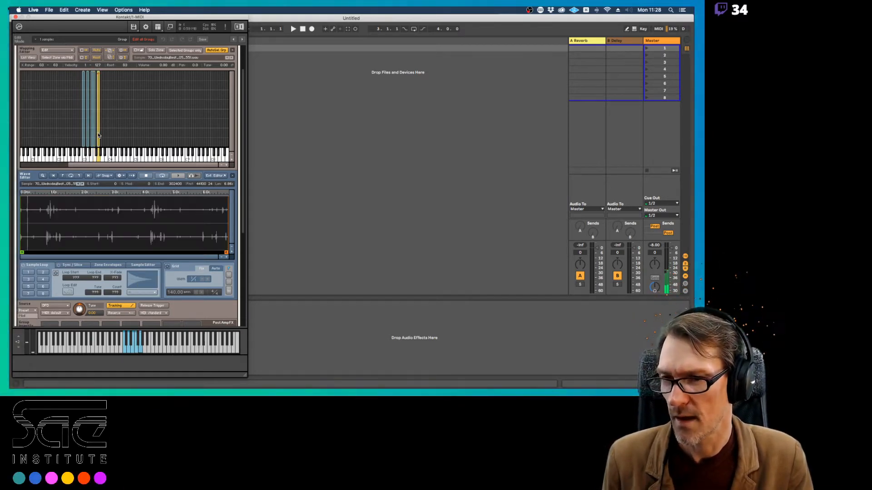
left_click(28, 273)
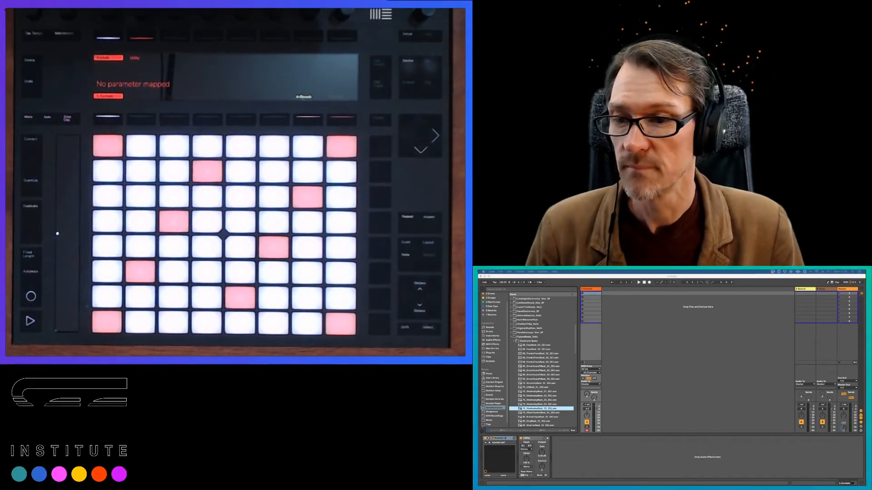
Reopen the Kontakt window, select the D3 zone and turn on its Wave Editor grid with the tempo at 70 BPM
left_click(510, 439)
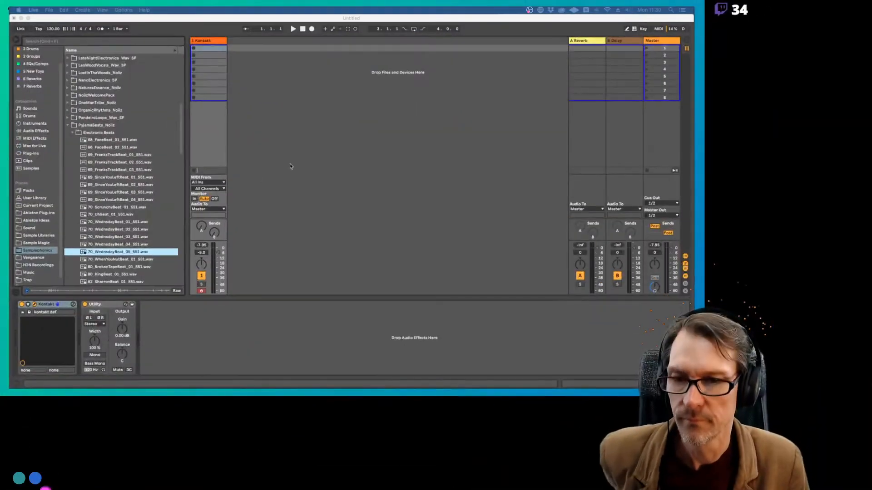
left_click_drag(218, 19, 437, 18)
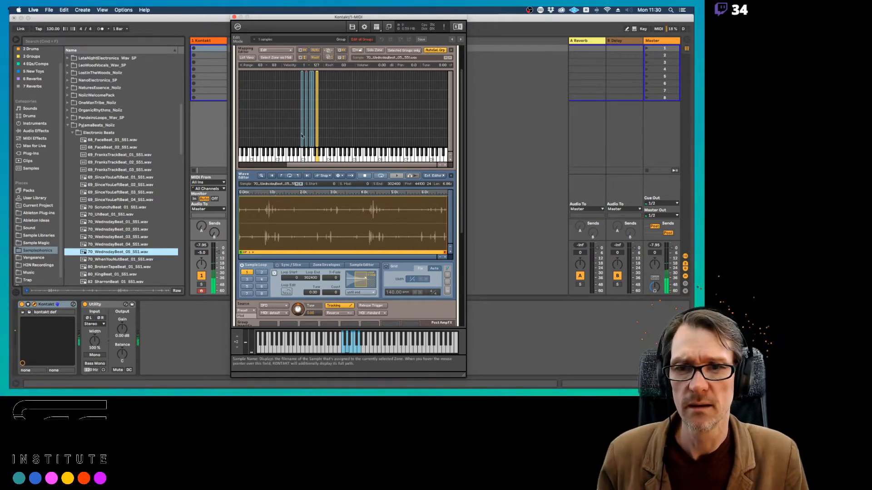
left_click(306, 110)
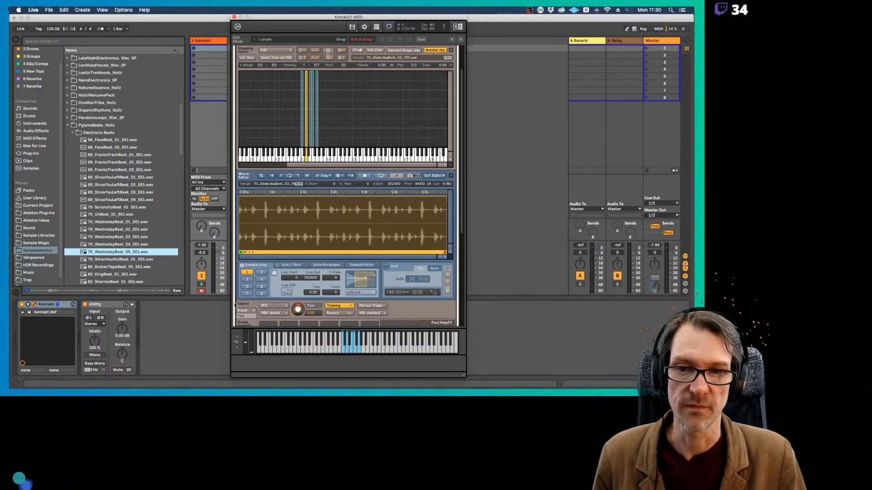
scroll(385, 122, "down", 5)
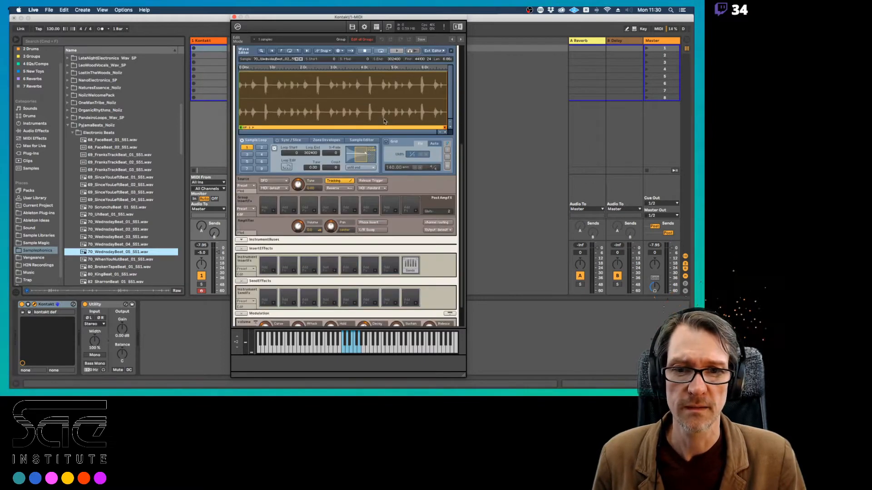
scroll(274, 216, "up", 1)
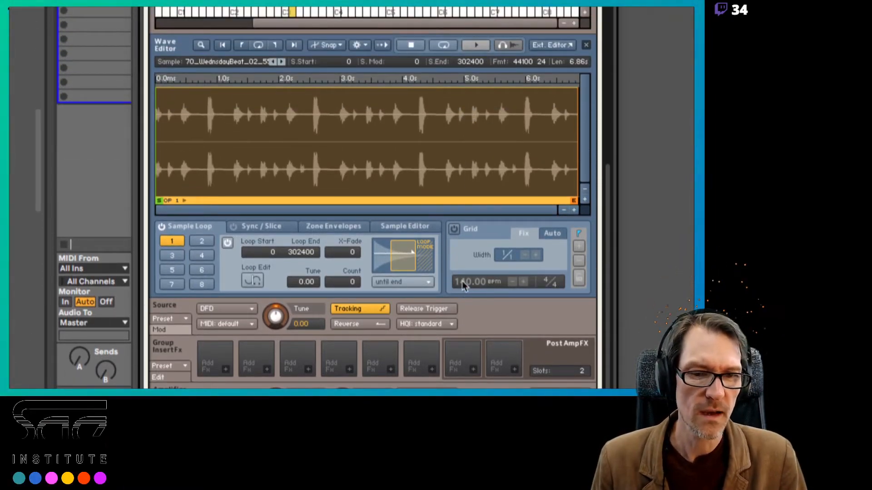
left_click(454, 229)
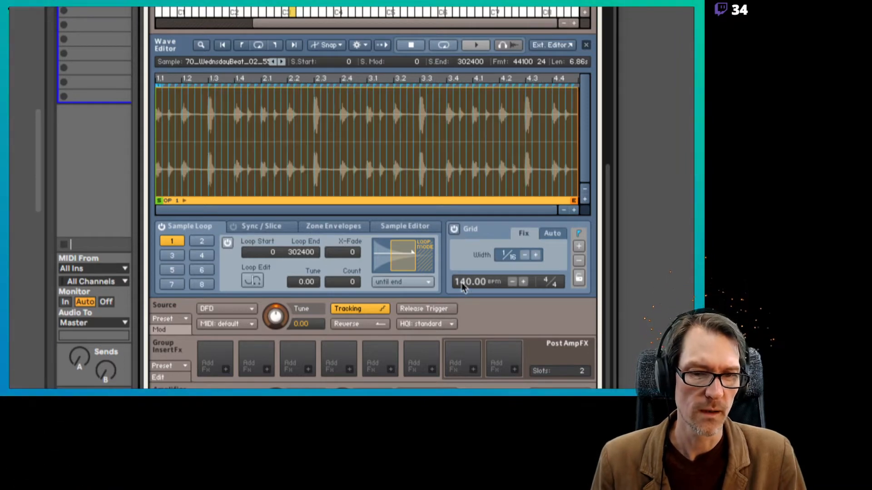
type("70")
key("Return")
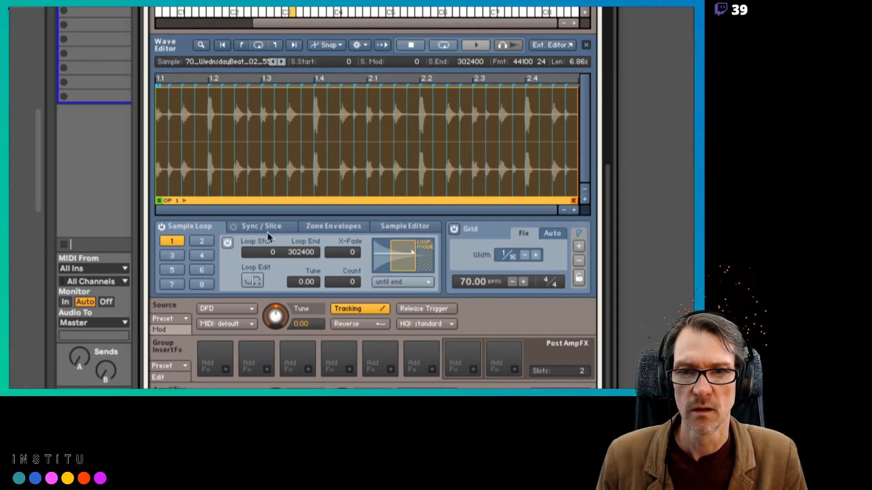
Shorten loop 1 of the D3 zone's sample along the grid and shift it to start at 56700 and end at 75600
left_click_drag(576, 148, 314, 138)
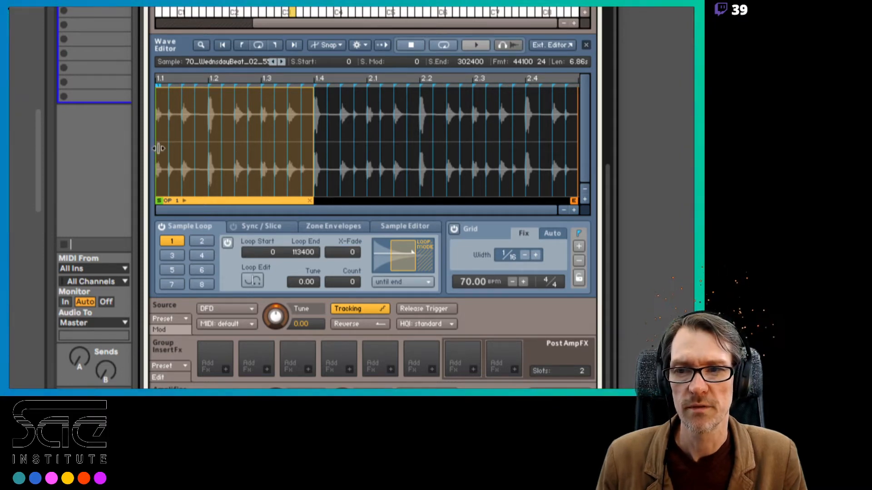
left_click_drag(158, 148, 345, 154)
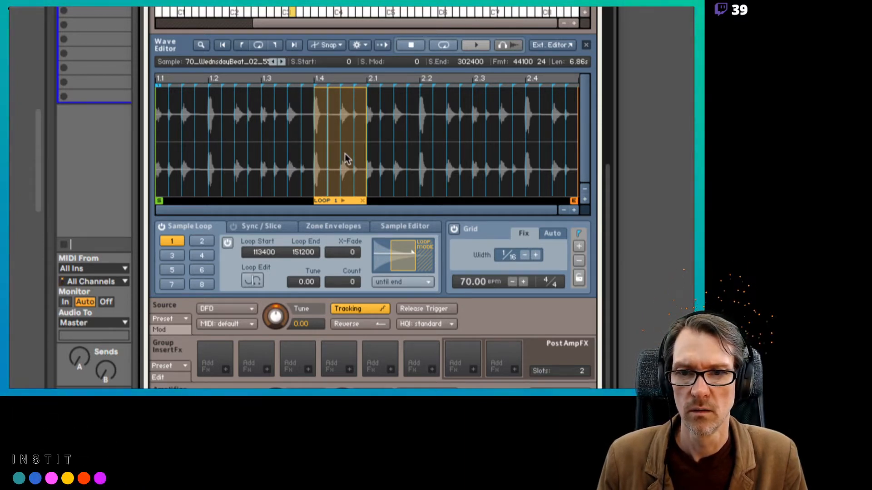
left_click_drag(314, 153, 247, 137)
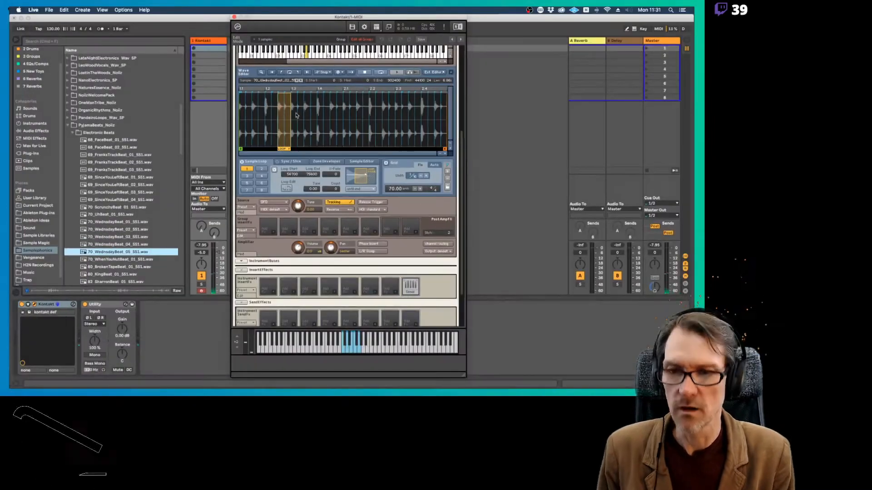
Set Live's tempo to 70 BPM, turn on the metronome and record a MIDI clip into the Kontakt track's first slot
left_click(47, 32)
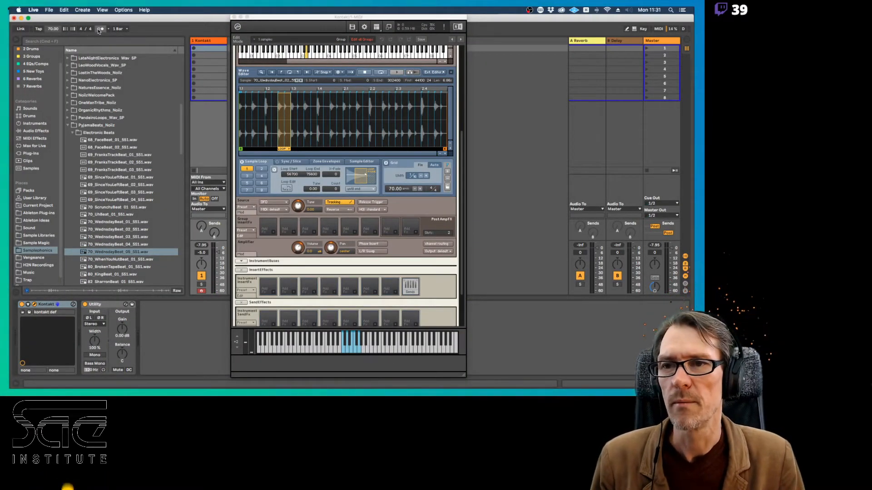
left_click_drag(285, 18, 340, 18)
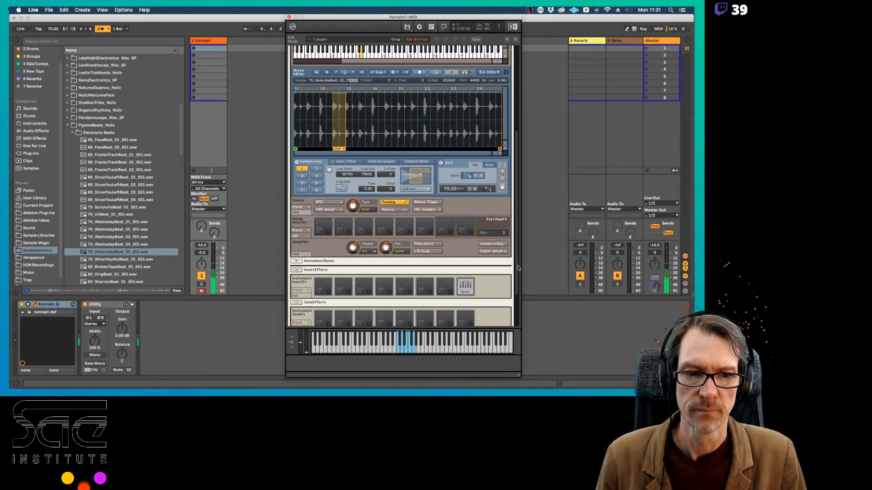
scroll(516, 290, "down", 3)
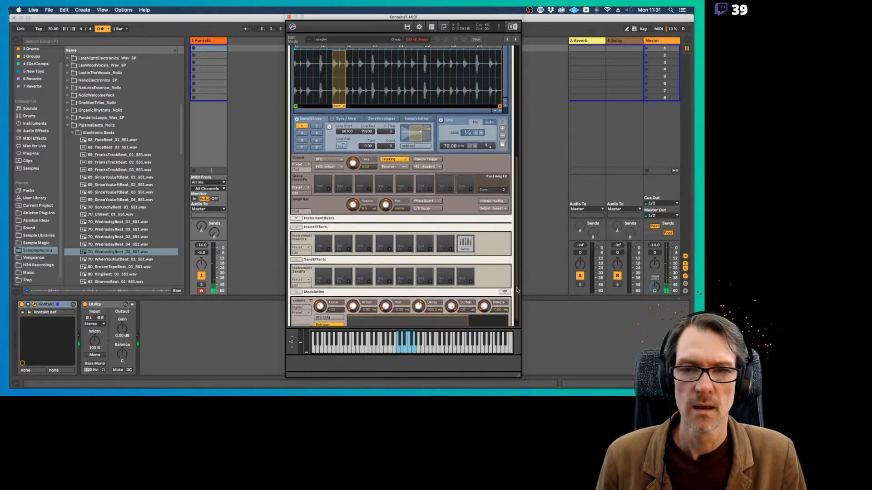
left_click(194, 49)
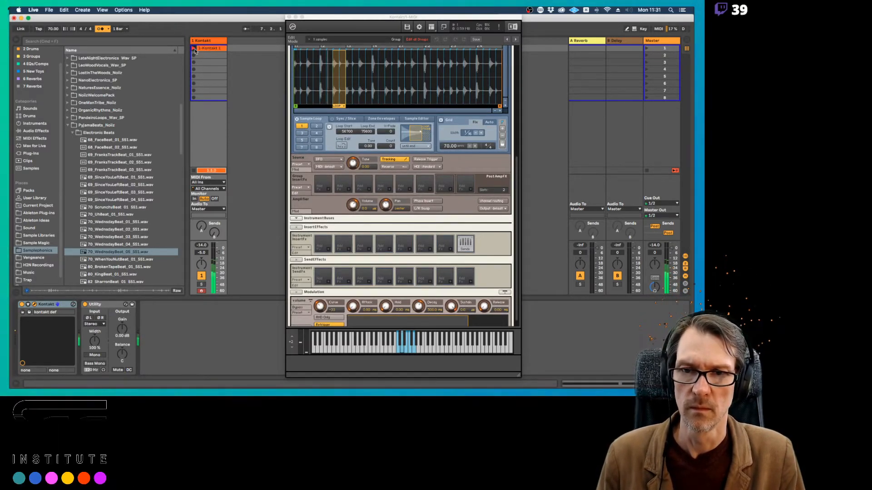
left_click(195, 49)
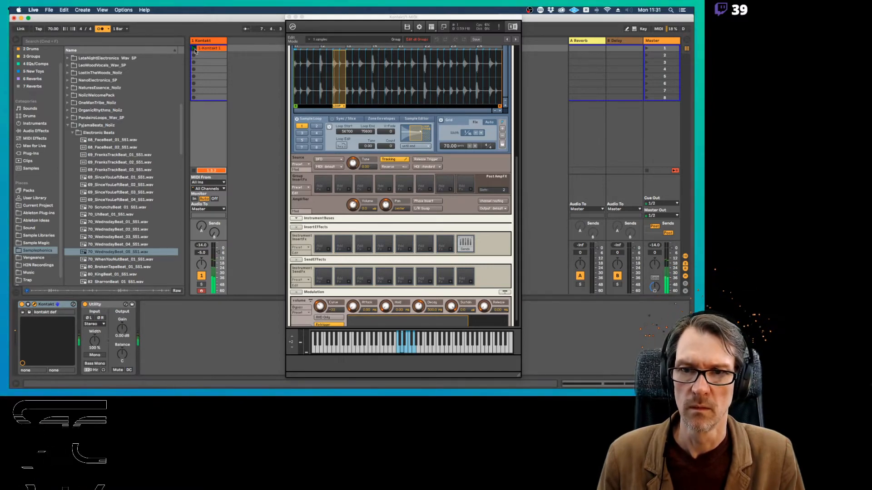
Open the recorded clip's notes, make the D3 notes legato and fold the note editor to the used keys
left_click(203, 51)
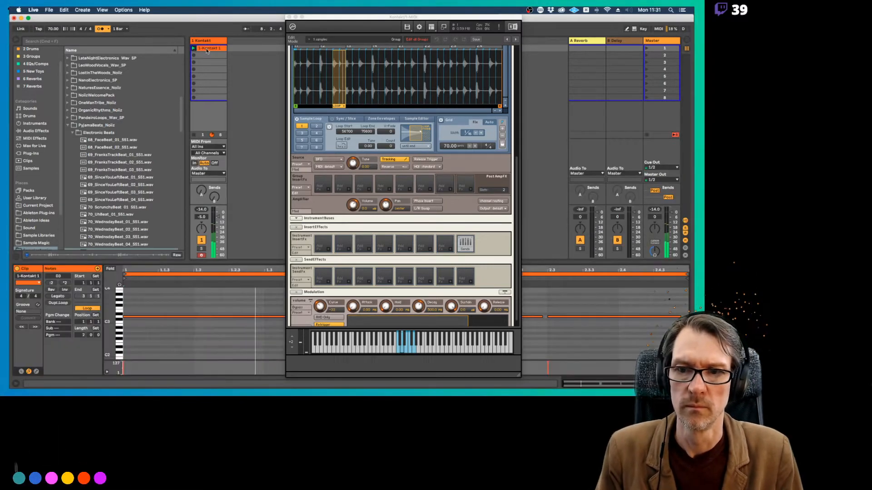
left_click_drag(315, 17, 569, 16)
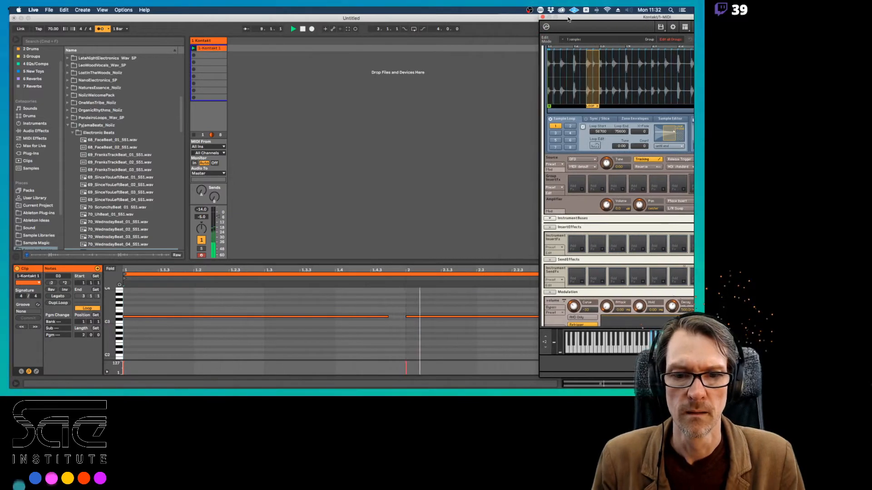
left_click(253, 306)
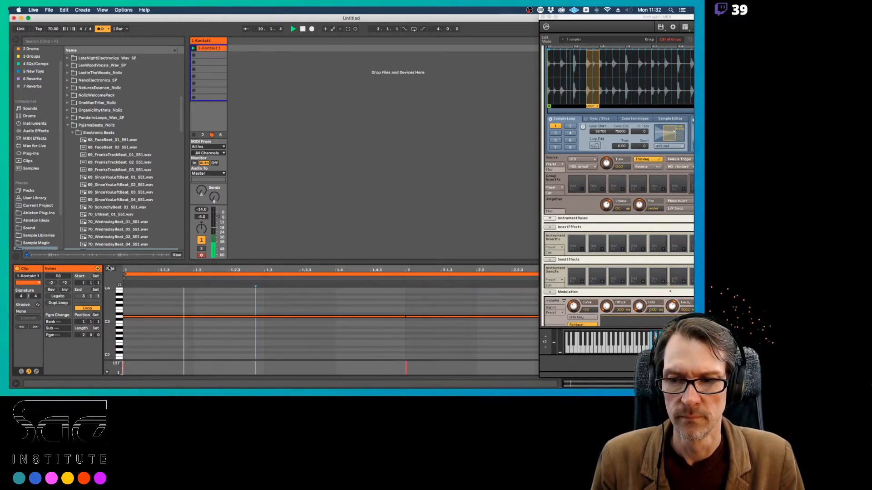
key("f")
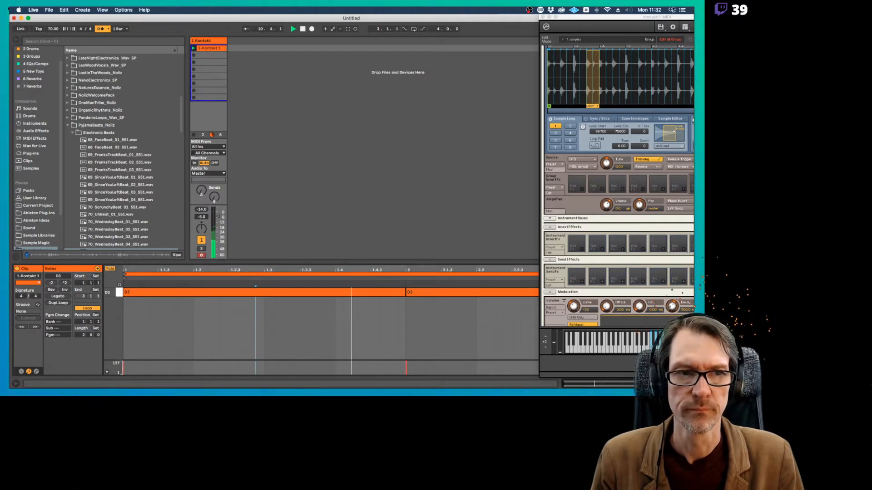
Overdub four F3 notes into the playing clip and extend them with Legato
left_click_drag(632, 19, 512, 9)
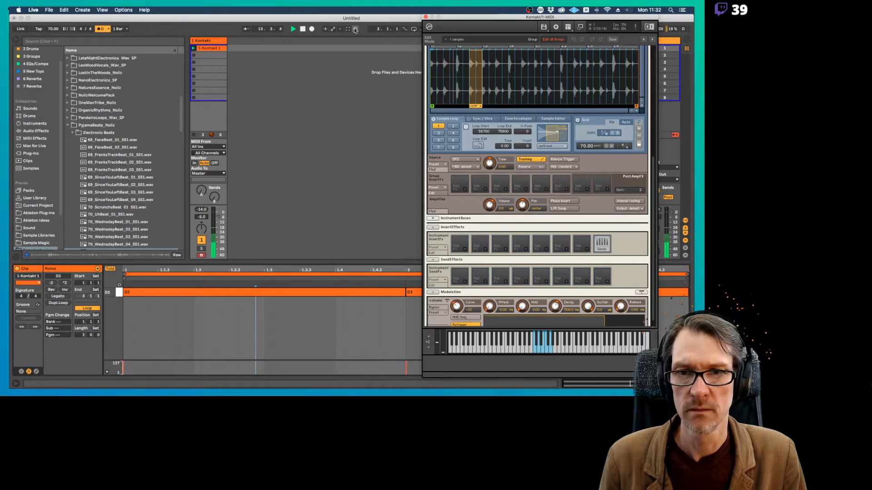
left_click(355, 30)
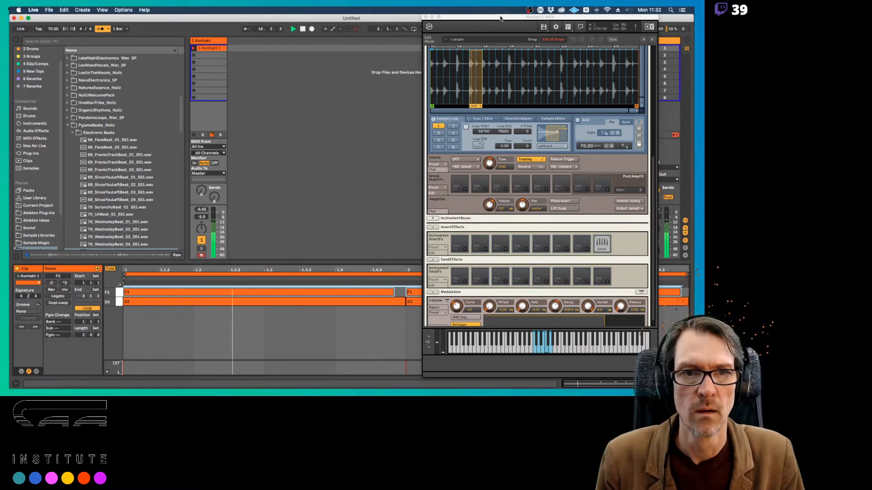
left_click_drag(499, 18, 205, 322)
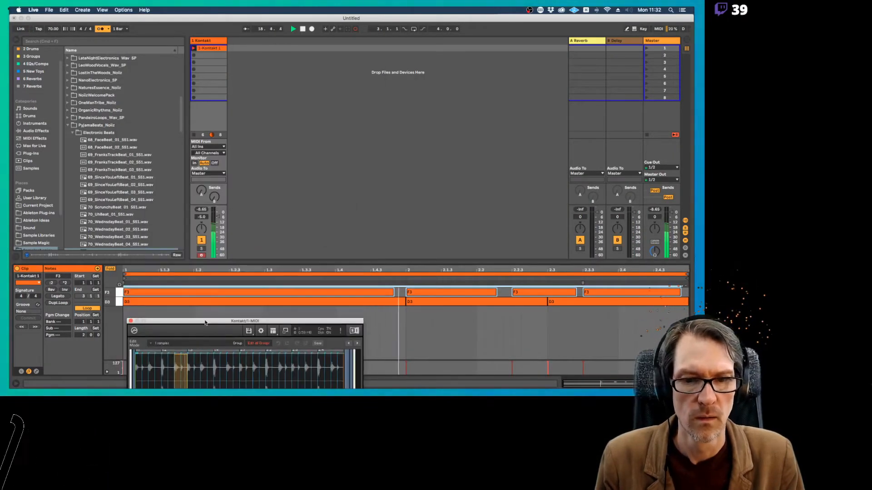
left_click(58, 296)
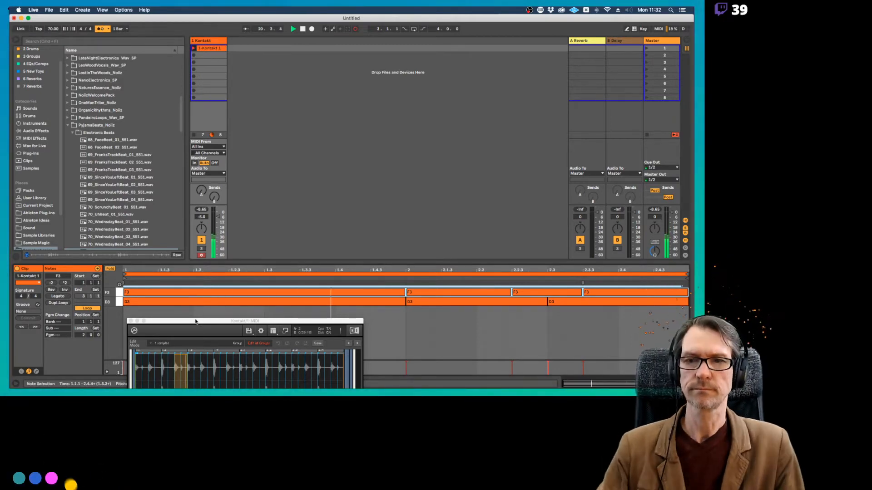
Turn off the metronome and move the Kontakt window back into full view
left_click_drag(195, 321, 247, 256)
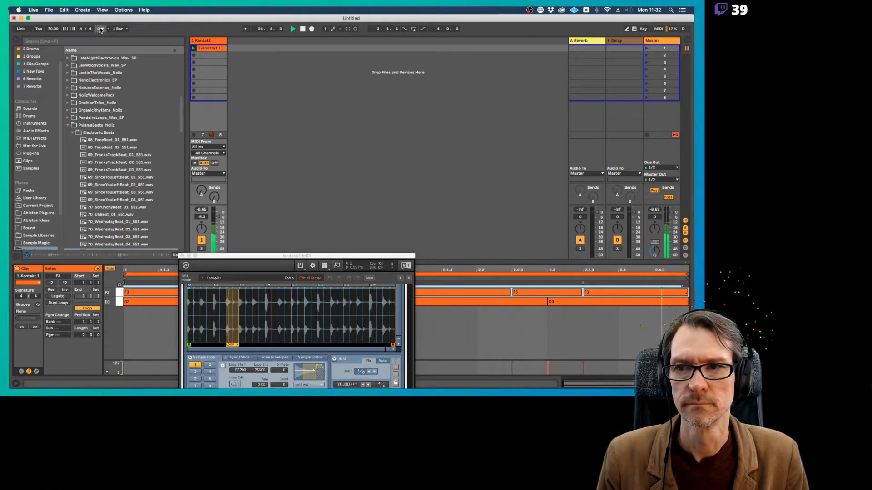
left_click_drag(249, 255, 317, 9)
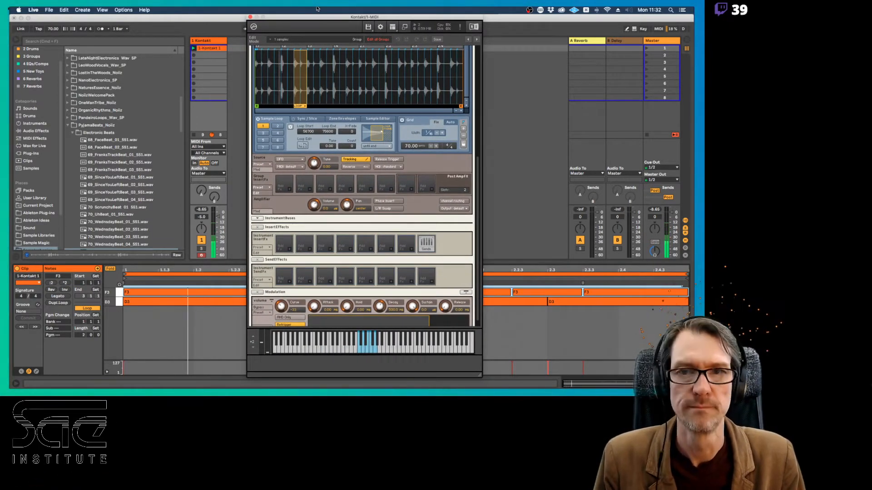
left_click_drag(318, 10, 205, 314)
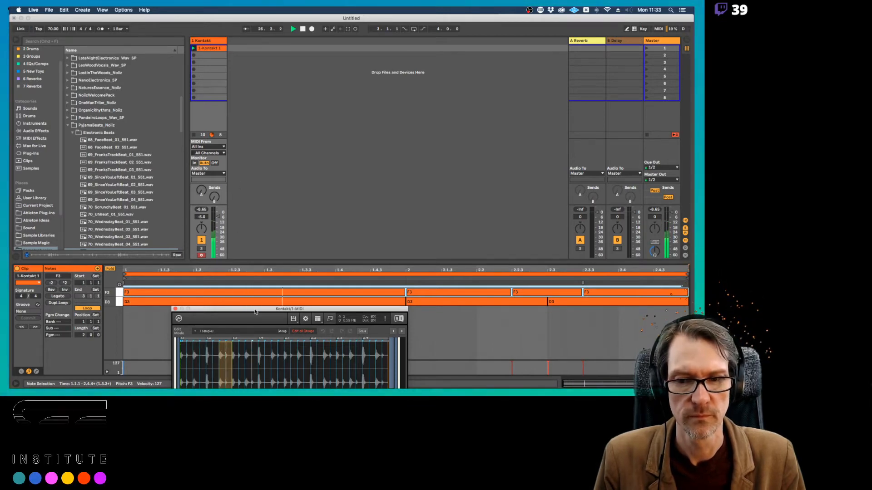
left_click_drag(254, 310, 327, 8)
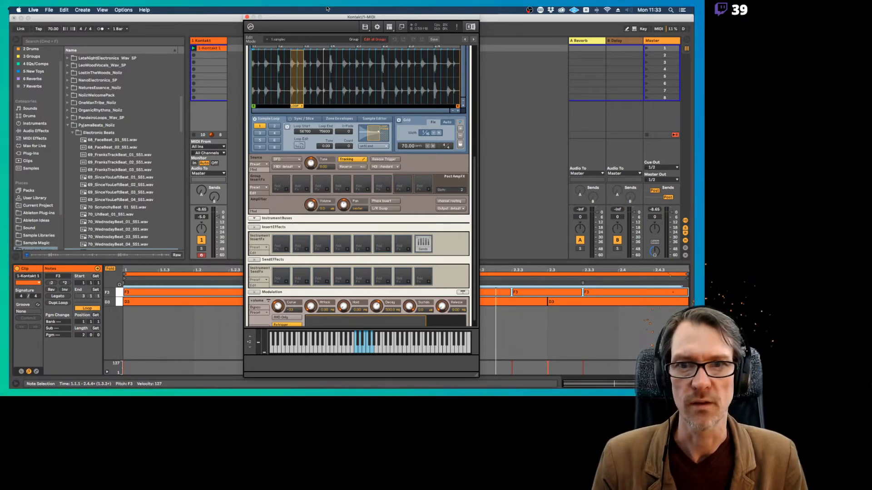
Select the G3 zone in the Mapping Editor and turn on its Wave Editor grid at 70 BPM
scroll(392, 108, "up", 5)
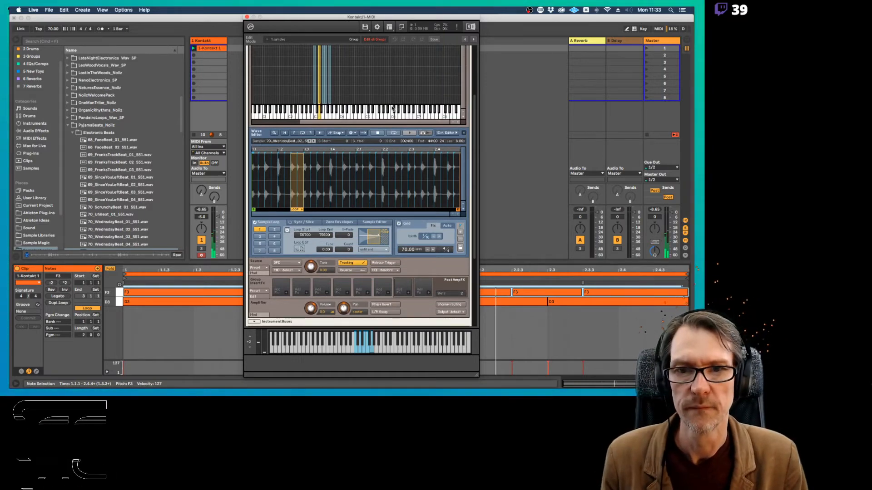
scroll(393, 108, "up", 3)
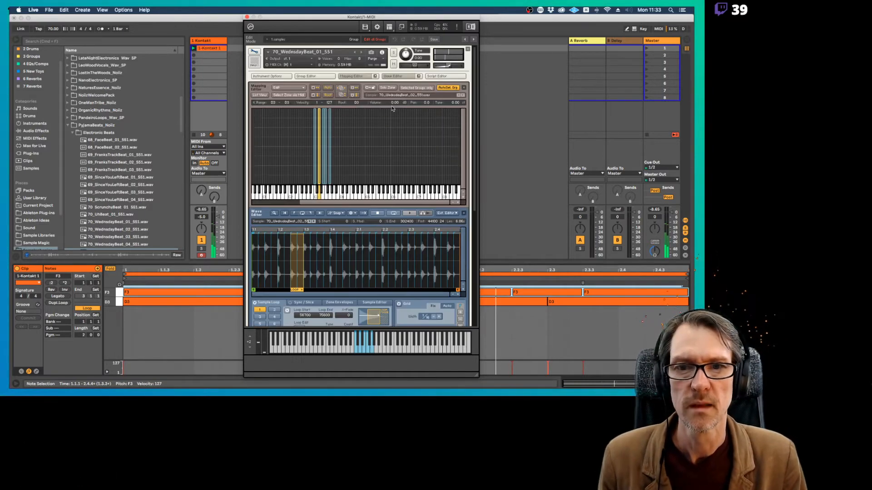
left_click(330, 126)
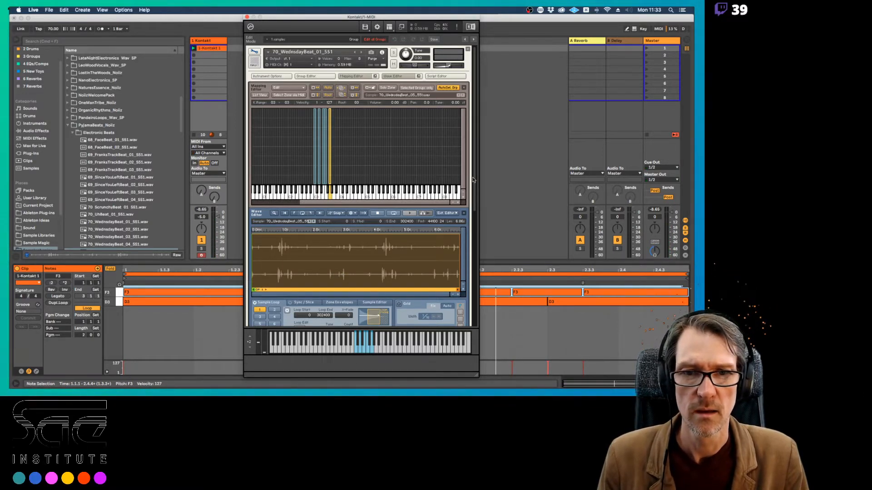
scroll(473, 180, "down", 5)
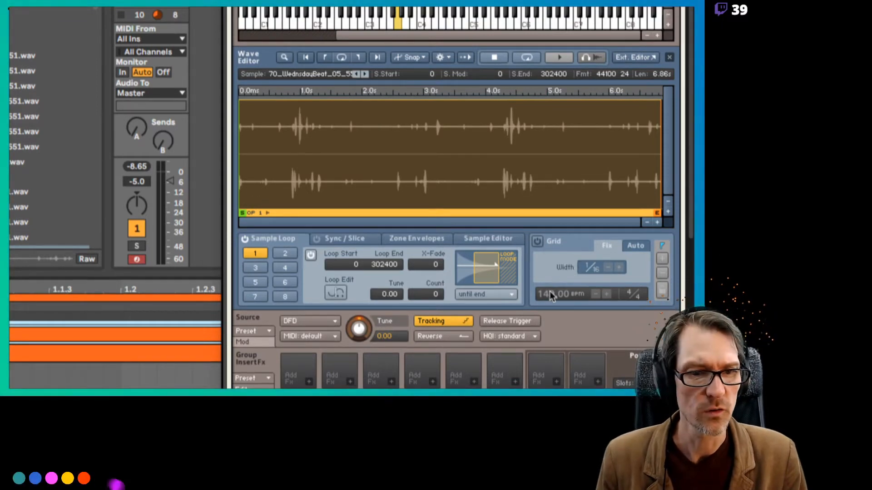
left_click(538, 242)
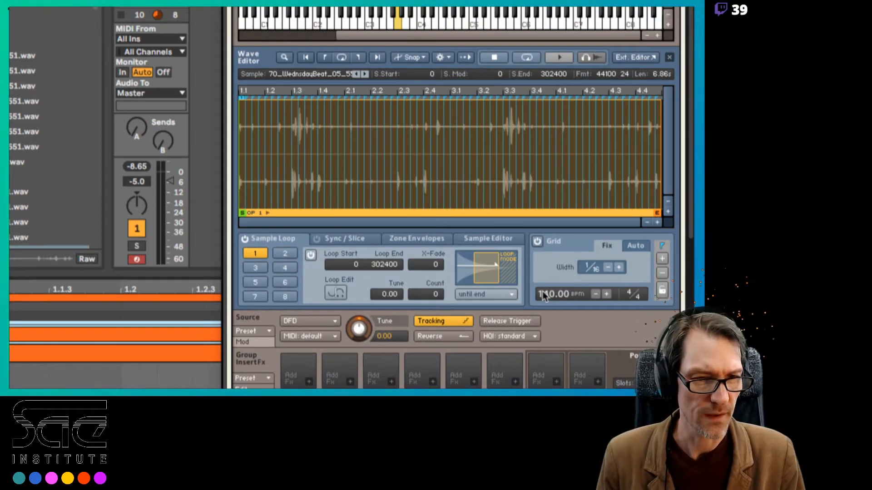
double_click(543, 295)
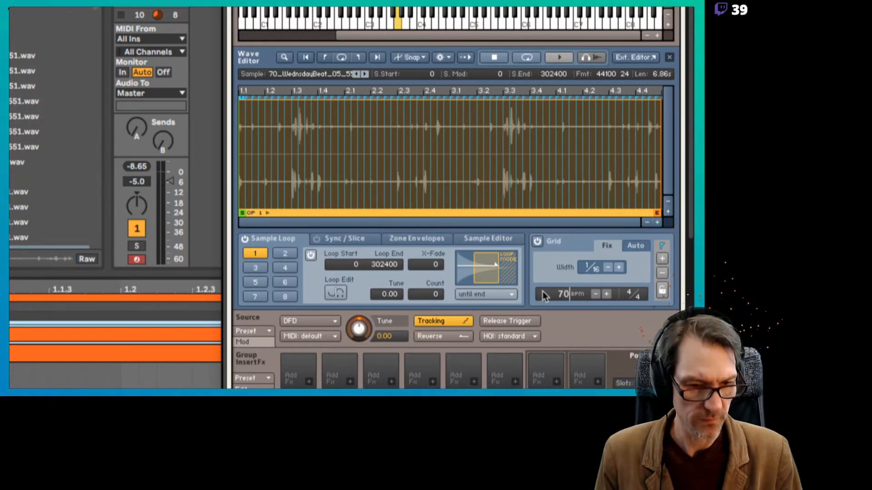
key("Return")
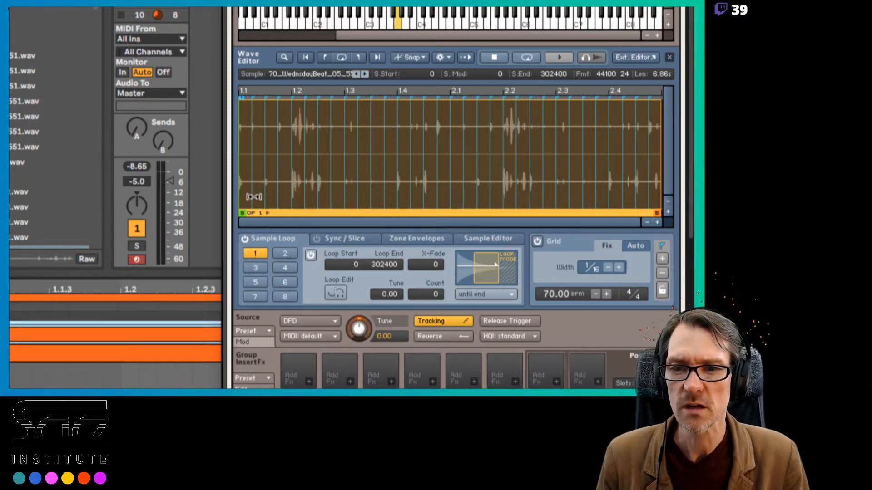
Set loop 1 of the G3 zone's sample to 113400–151200 and move the sample start and end to the same grid points
left_click_drag(241, 197, 399, 197)
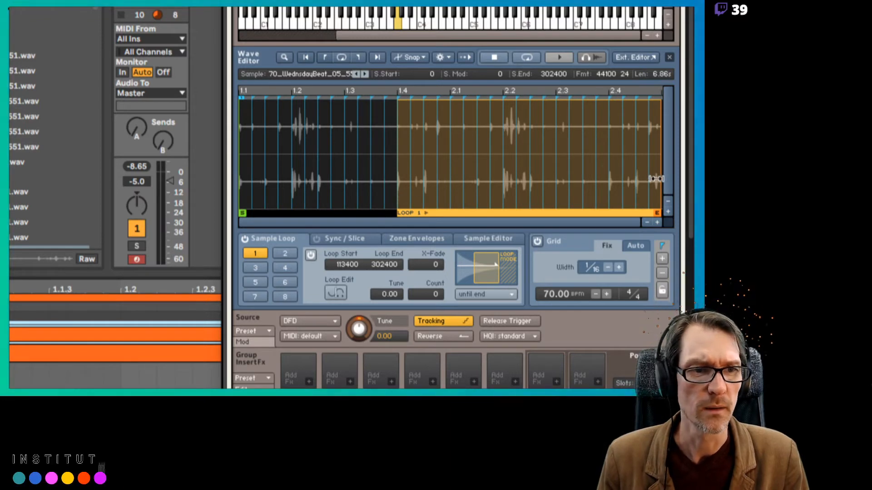
left_click_drag(655, 179, 450, 173)
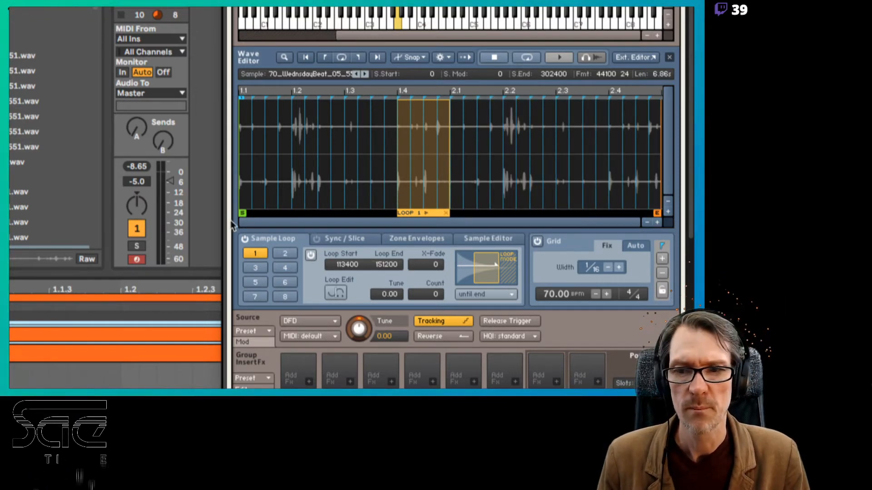
left_click_drag(243, 212, 398, 220)
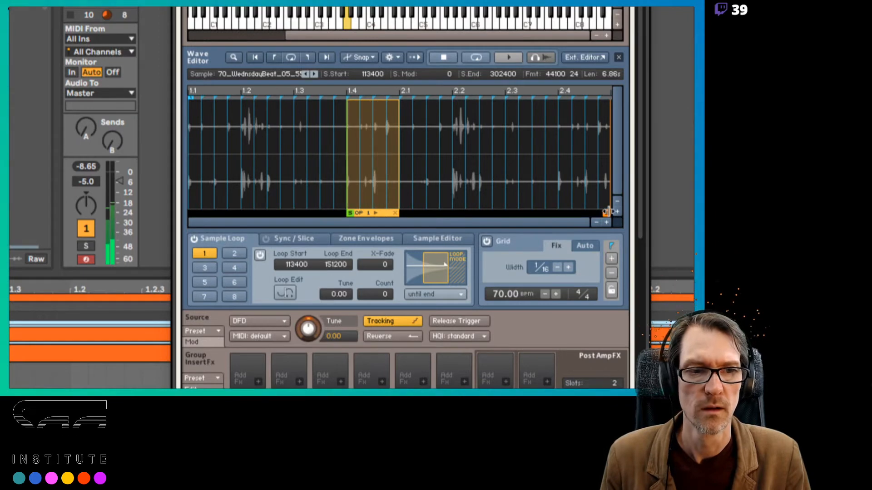
left_click_drag(607, 211, 398, 211)
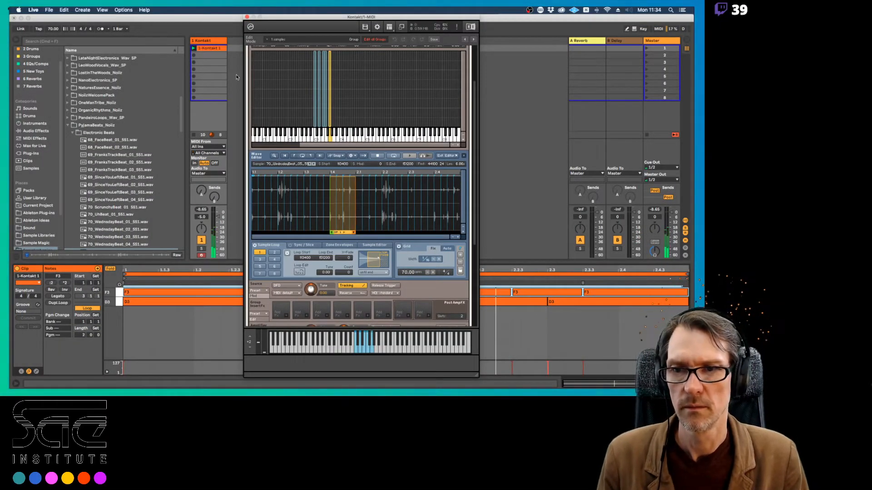
Start playback, overdub G3 notes on every beat of the two-bar clip and close the Kontakt window
left_click_drag(292, 20, 453, 29)
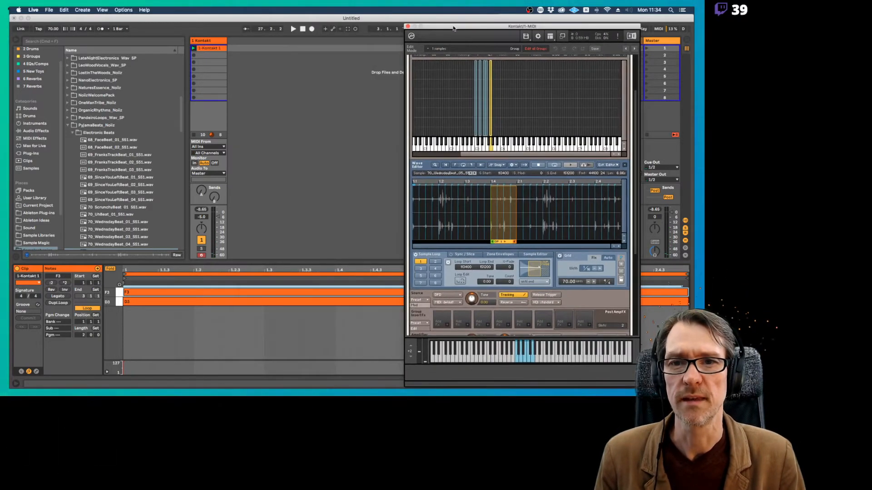
key("space")
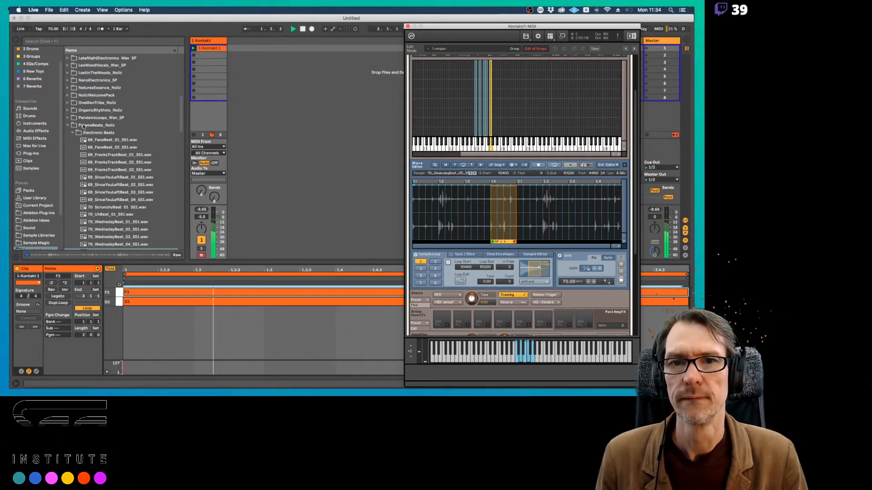
left_click(355, 30)
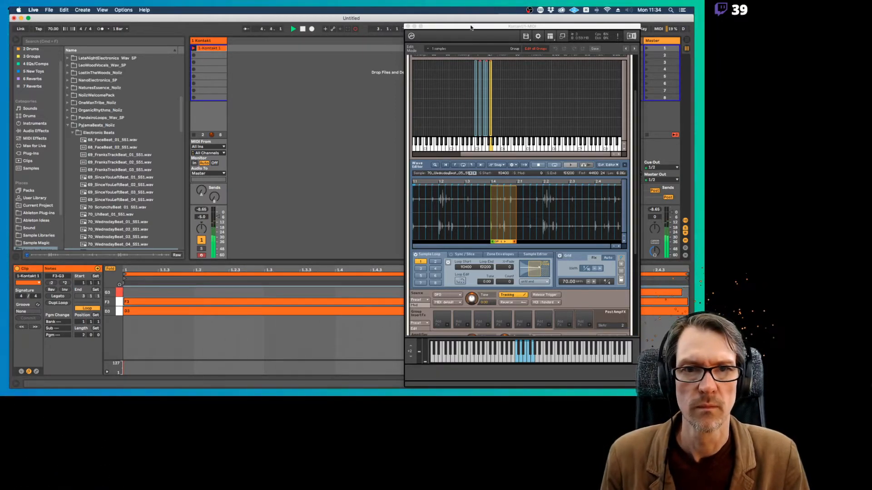
left_click_drag(471, 27, 322, 128)
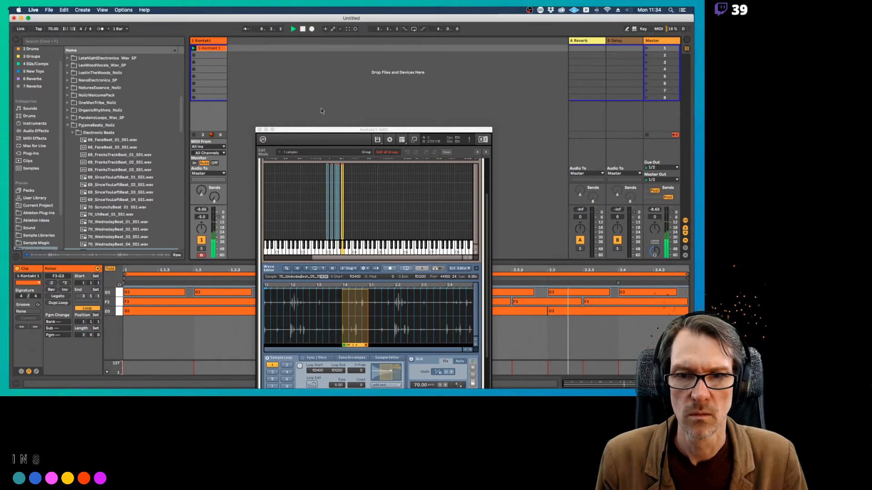
left_click_drag(296, 133, 368, 52)
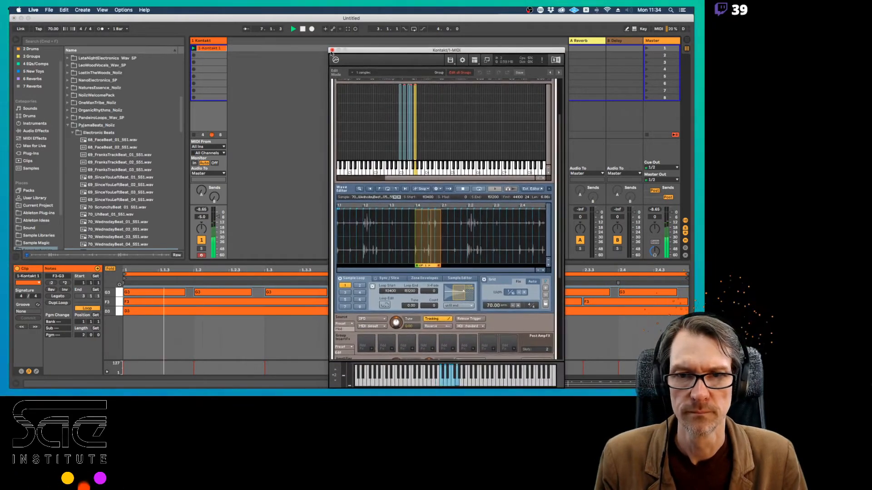
left_click(330, 49)
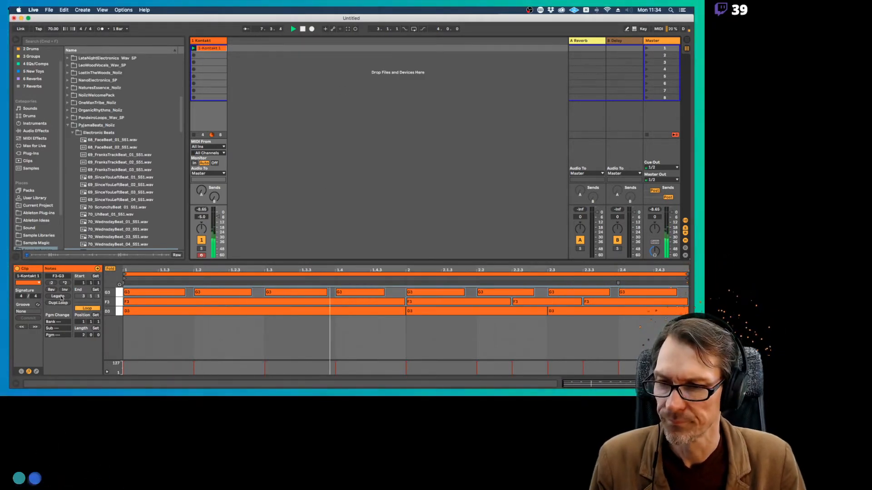
Try Legato on the F3 and G3 notes together, undo it and apply Legato to the G3 notes only
left_click(58, 296)
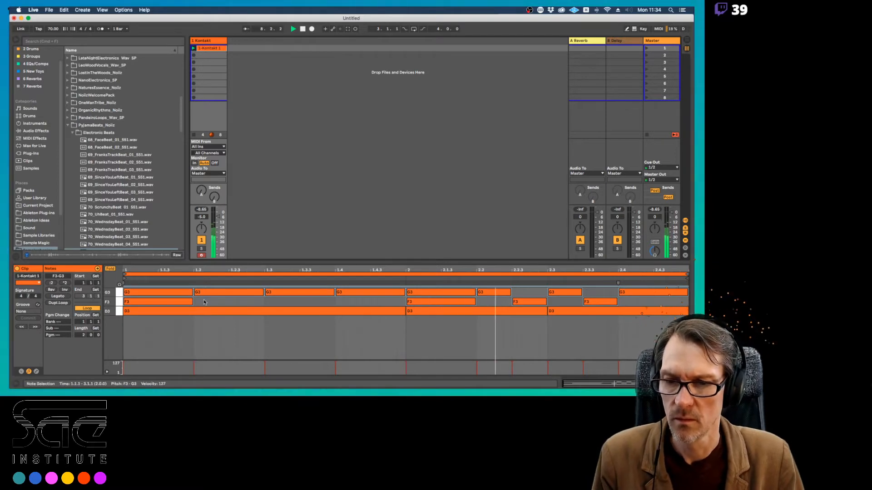
key("super+z")
left_click(118, 293)
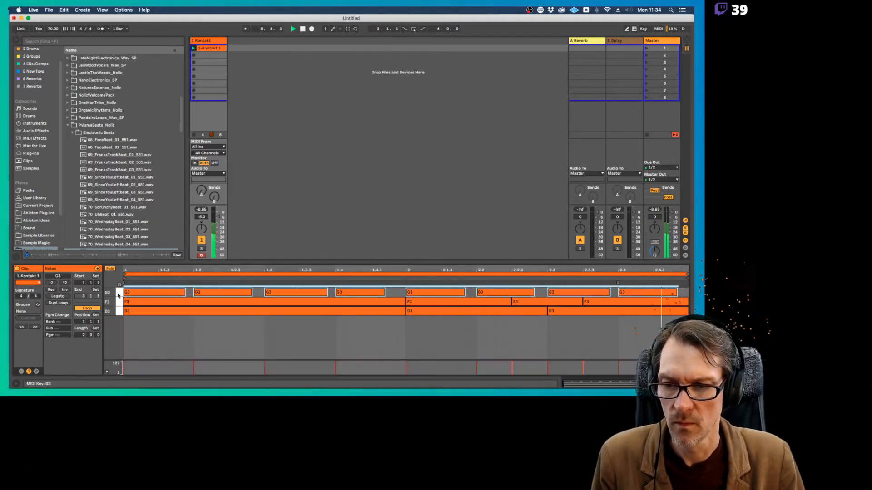
left_click(58, 296)
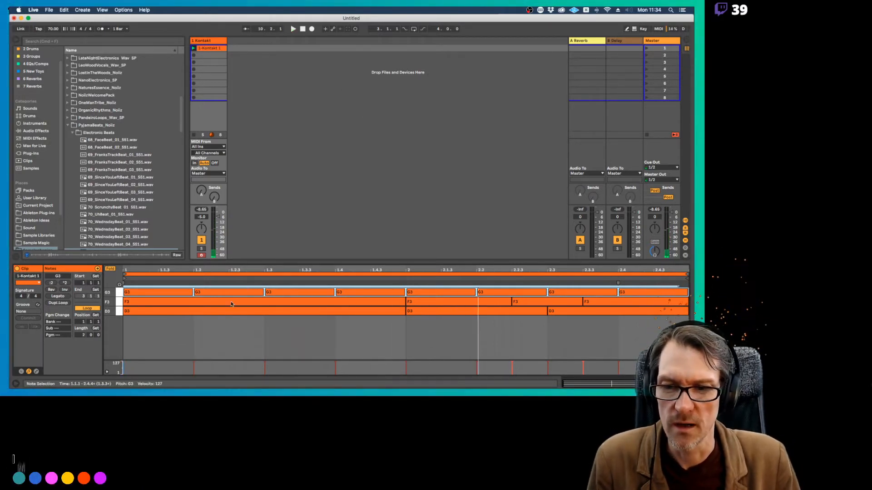
left_click(213, 293)
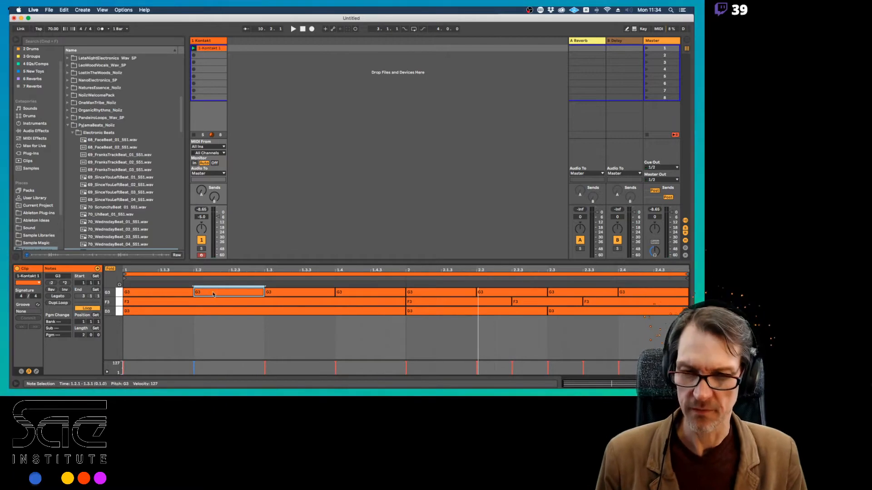
key("super+Tab")
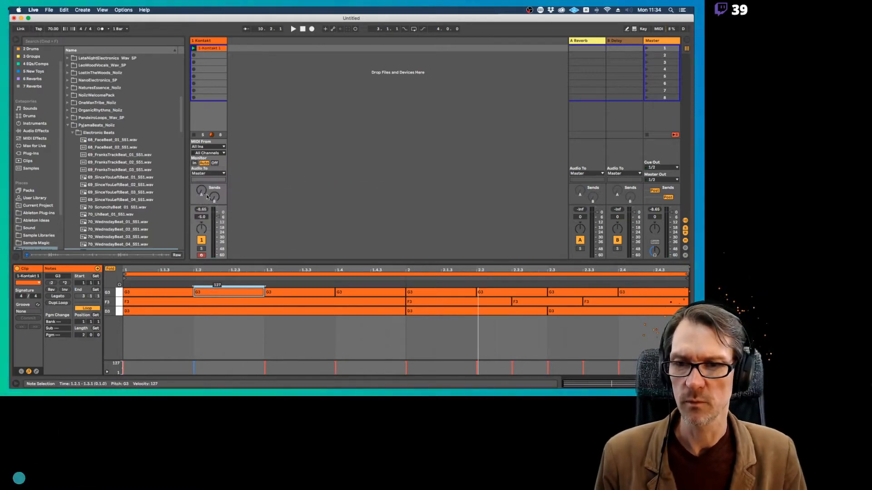
left_click(285, 170)
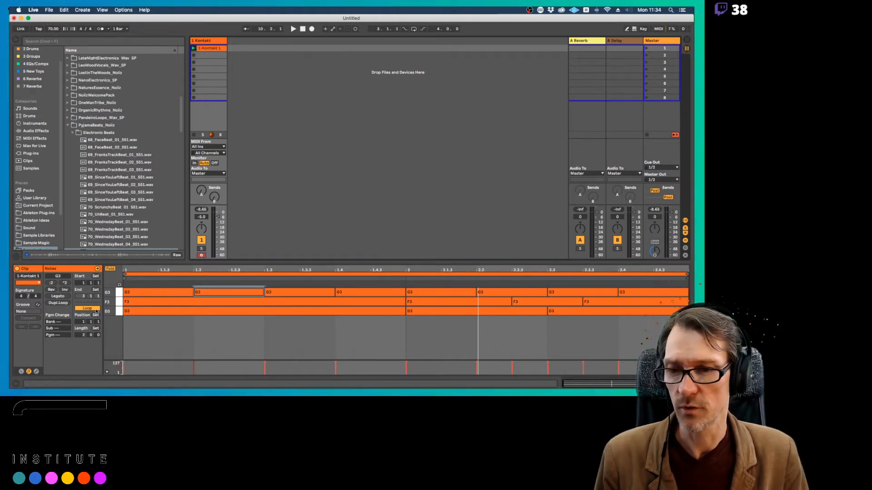
Deactivate all F3 and D3 notes in the clip and play it back with only the G3 notes sounding
left_click(119, 303)
left_click(119, 312, "shift")
key("0")
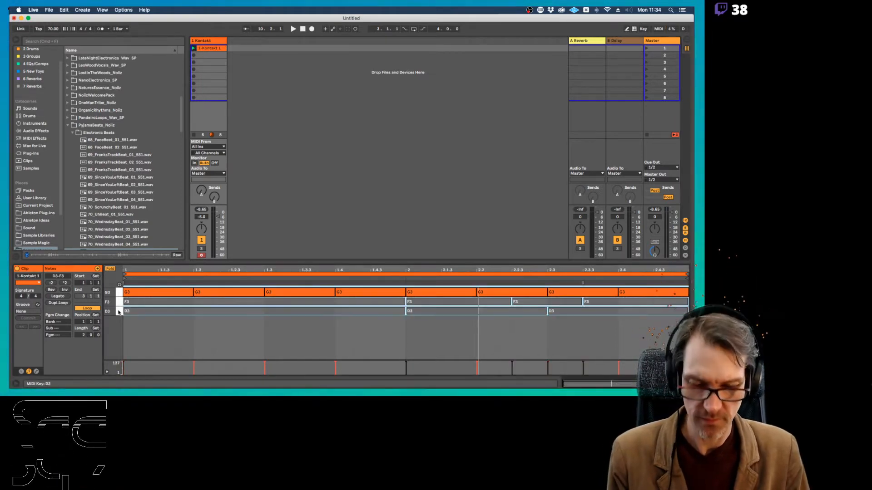
key("space")
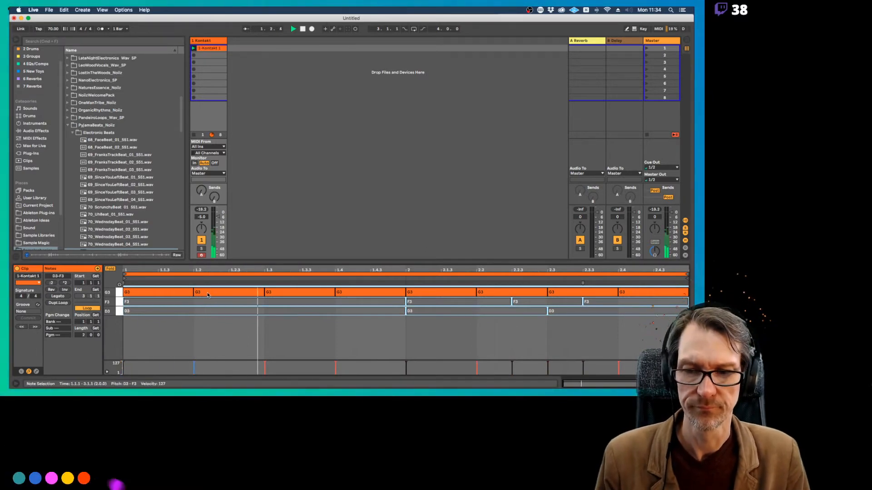
Shorten the G3 notes at 1.2 and 1.4 to sixteenths and add a sixteenth G3 note at 1.4.3
left_click(260, 295)
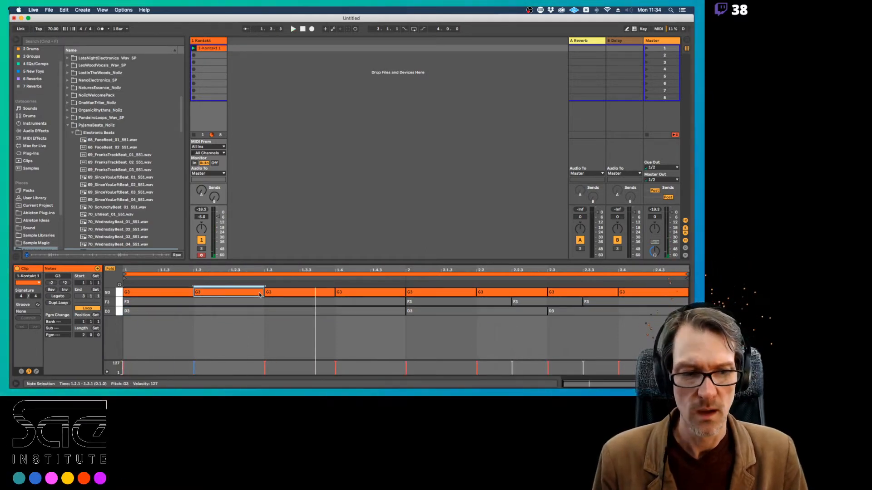
left_click_drag(260, 295, 214, 296)
key("space")
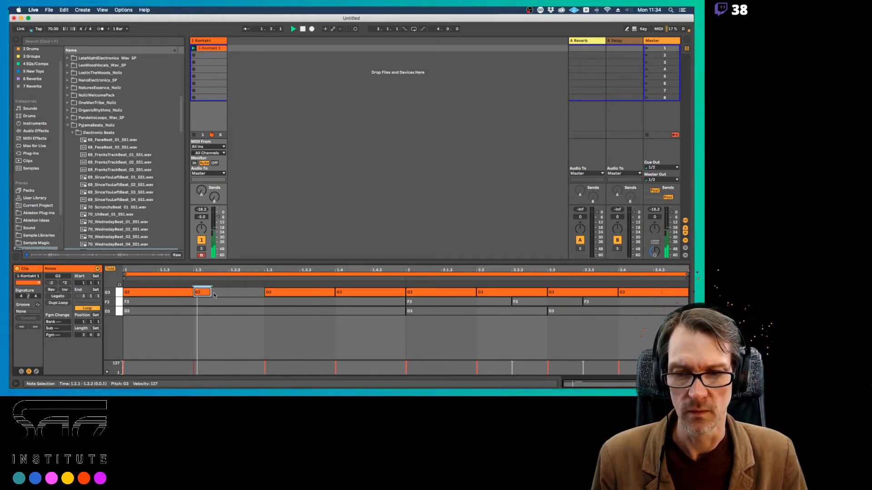
left_click(404, 293)
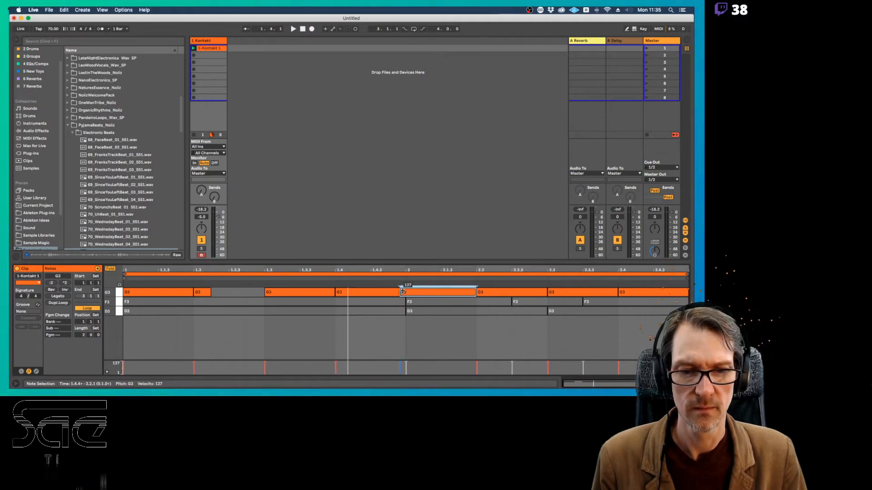
left_click_drag(404, 292, 383, 299)
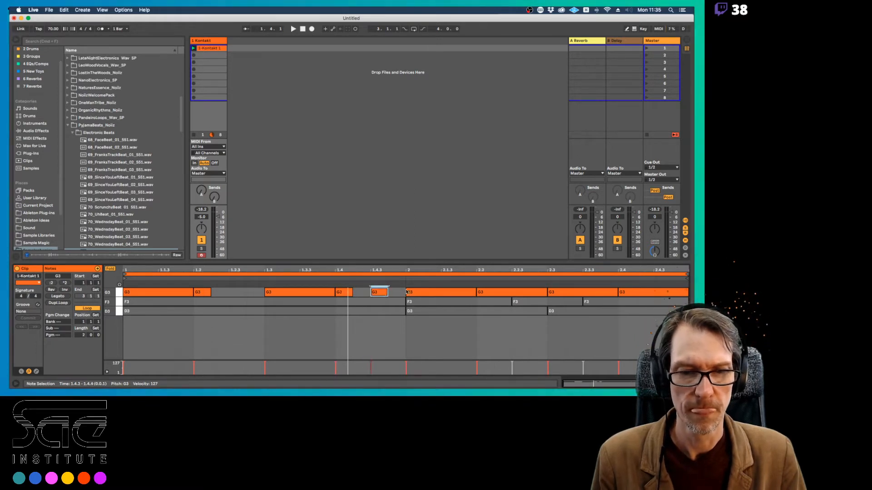
Shorten the G3 notes at 2.2 and 2.4 to sixteenths, add sixteenth G3 notes at 2.4.3 and 2.4.4 and play the clip
left_click(511, 293)
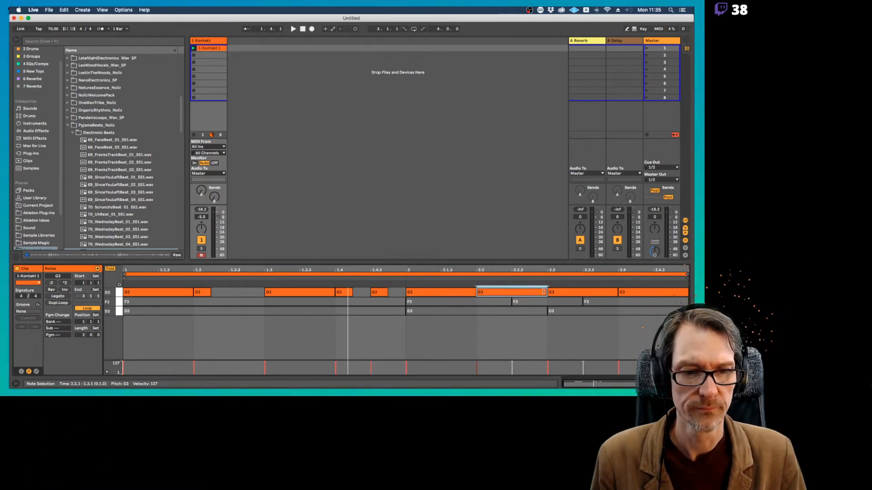
left_click_drag(543, 291, 500, 293)
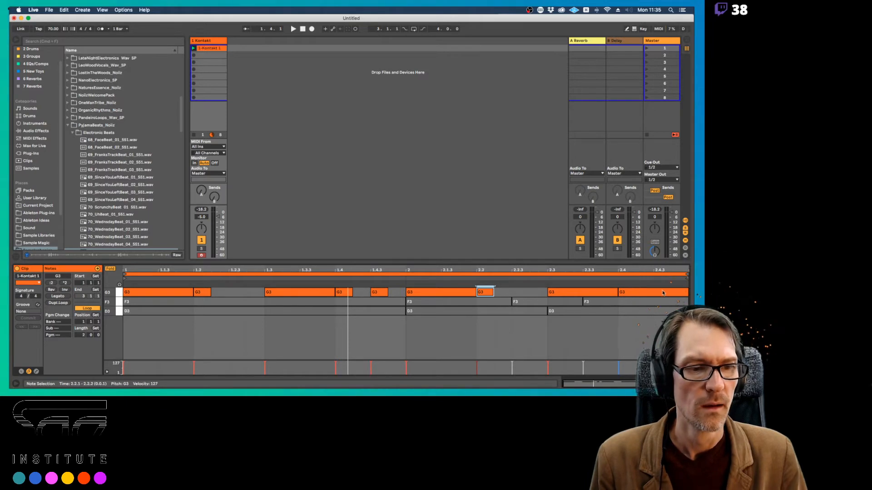
left_click(632, 292)
mouse_move(687, 292)
left_mouse_down()
mouse_move(636, 292)
mouse_move(684, 298)
left_mouse_up()
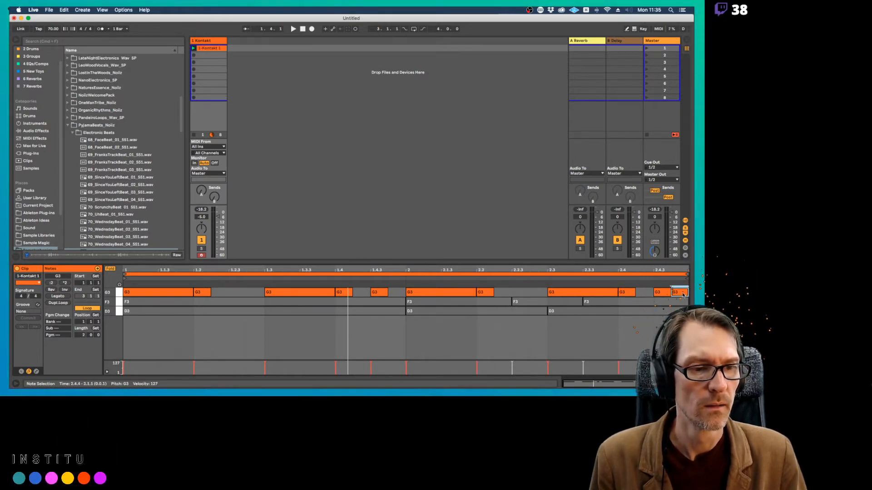
key("space")
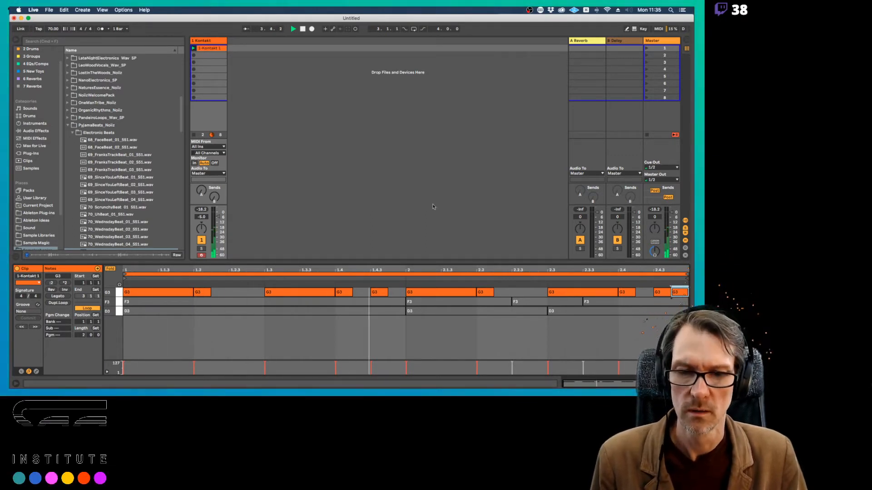
Reactivate the F3 and D3 notes and extend the G3 note at 1.4.3 to the start of bar 2
left_click(121, 303)
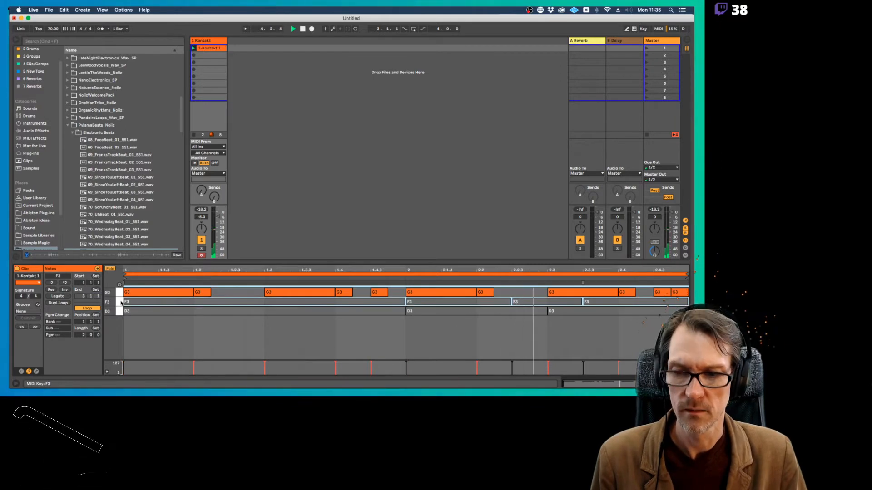
key("0")
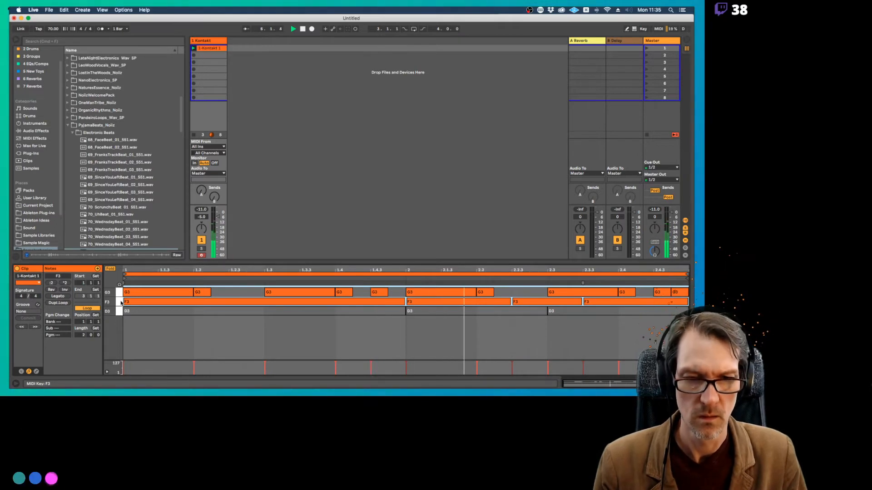
left_click(198, 293)
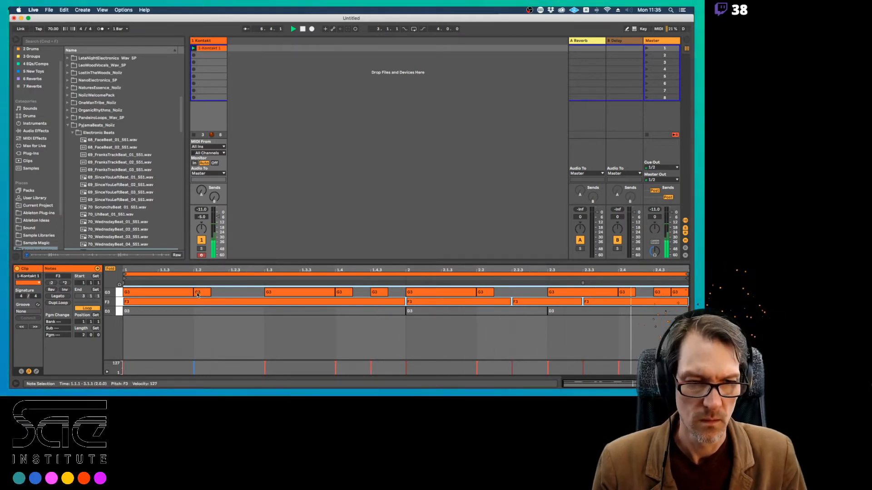
left_click(385, 291)
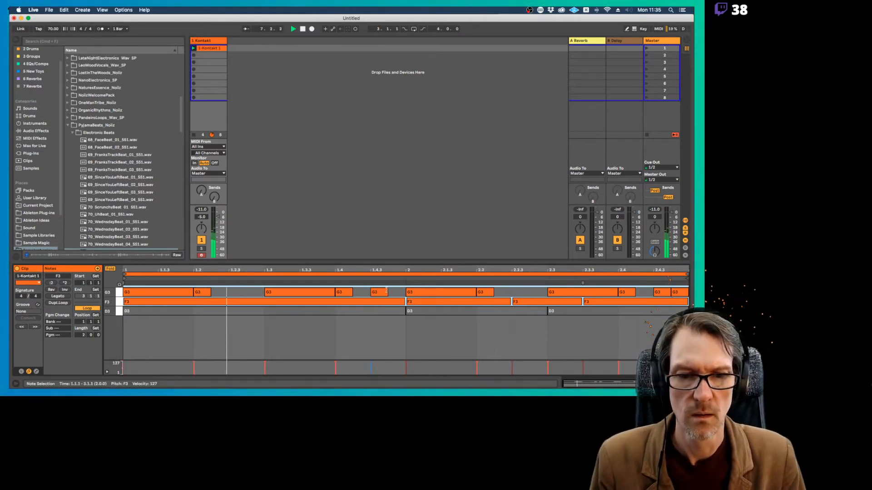
left_click_drag(387, 292, 406, 292)
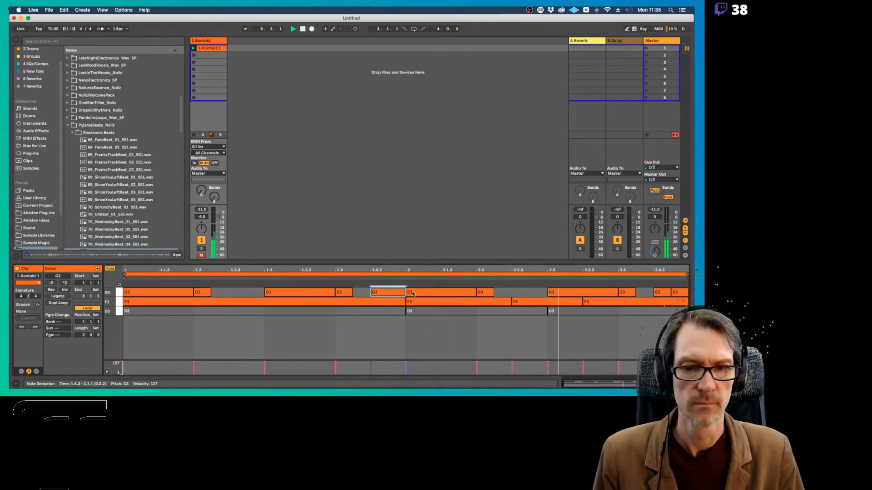
left_click(119, 312)
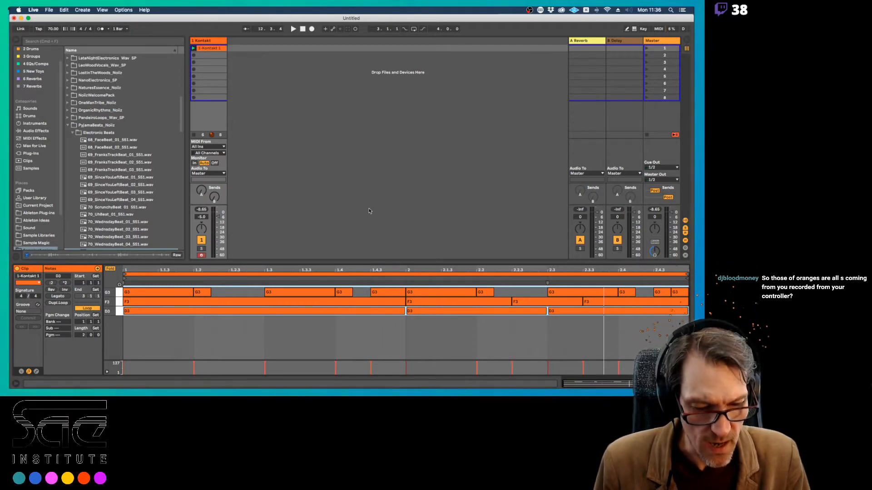
Try drawing a sixteenth G3 note at 1.2.3 in Draw Mode
left_click(249, 293)
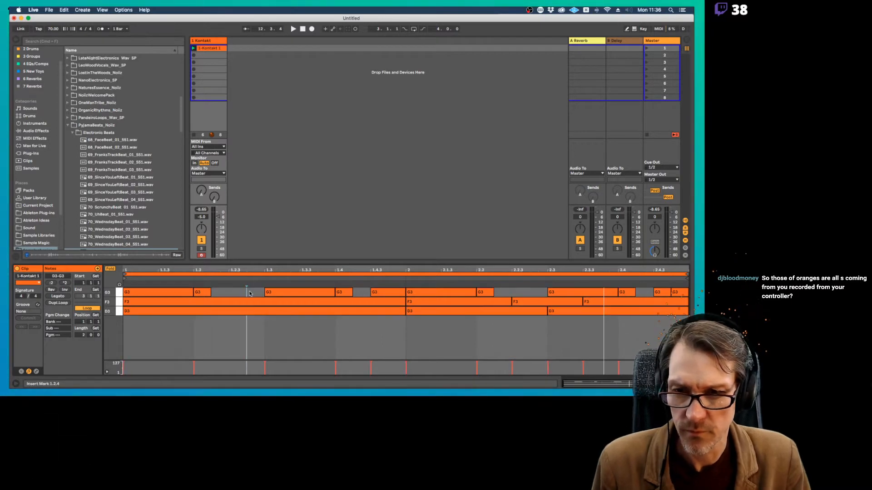
left_click(233, 294)
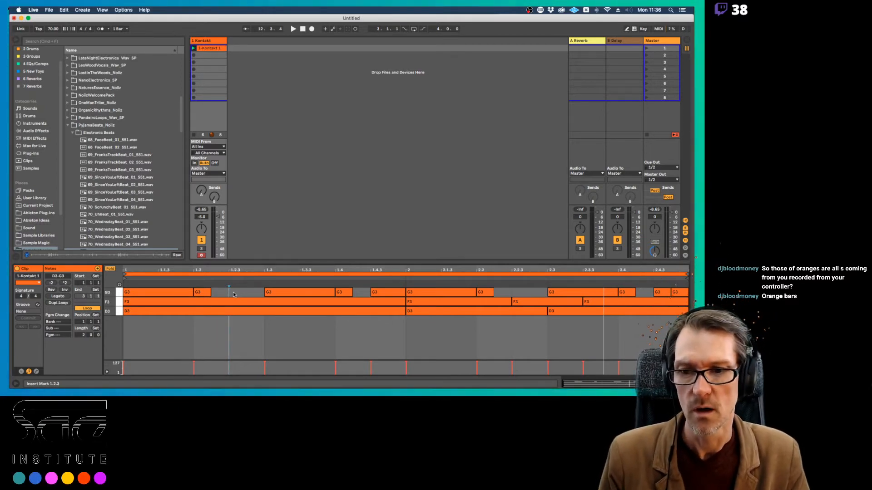
key("b")
left_click(234, 293)
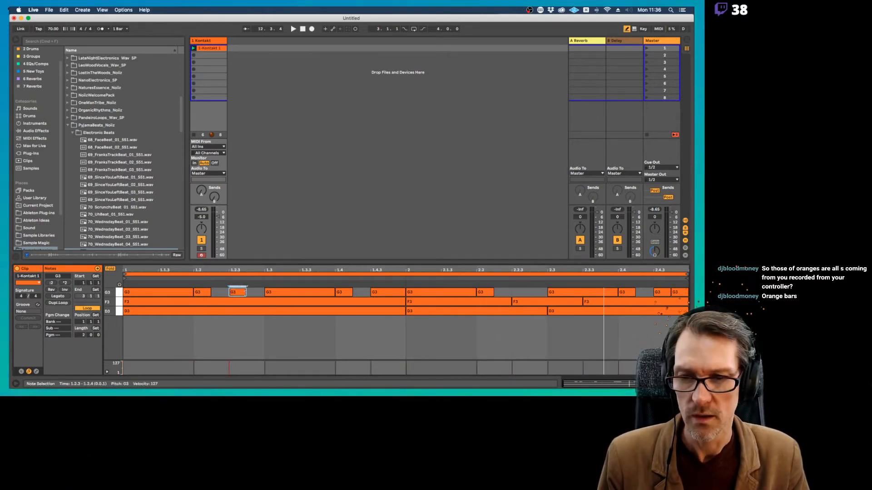
left_click(243, 291)
left_click_drag(241, 291, 262, 291)
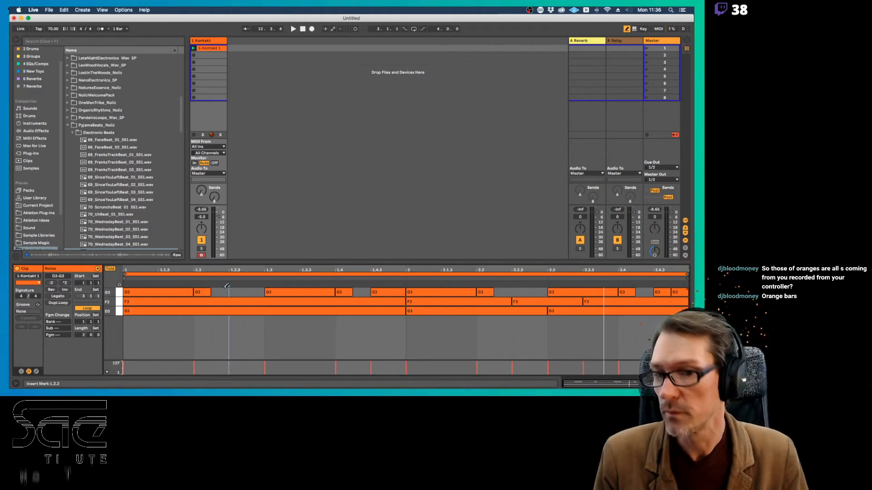
key("b")
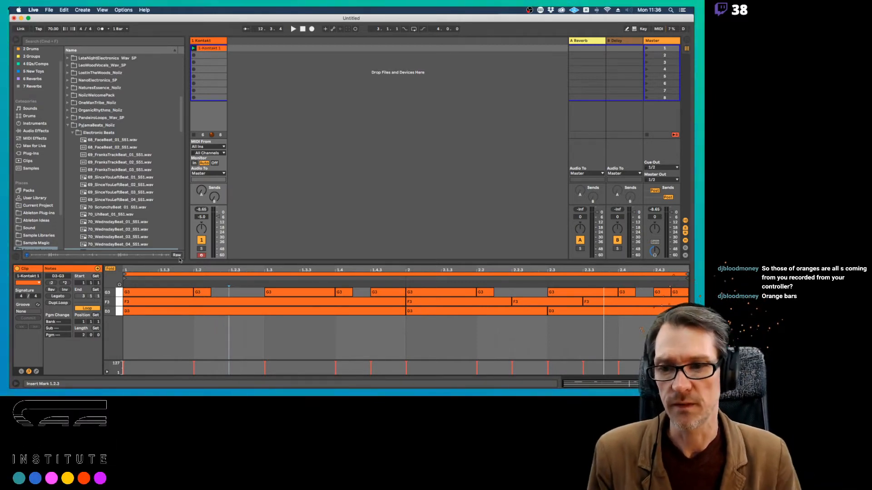
Open the plug-in window of the Kontakt track and select all zones in the Mapping Editor
left_click(204, 42)
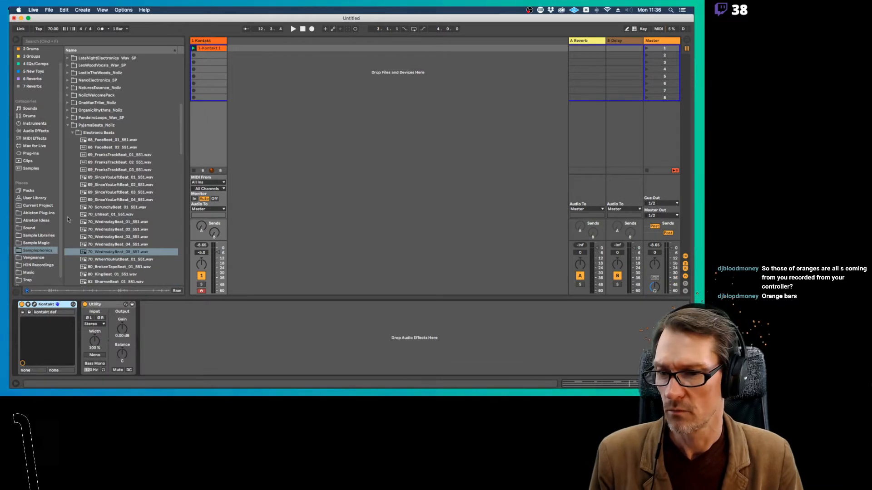
left_click(35, 305)
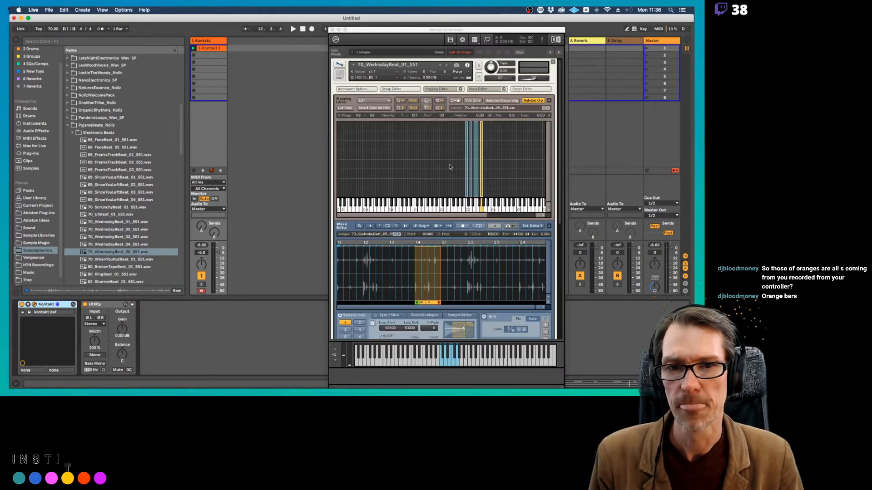
left_click_drag(451, 161, 489, 171)
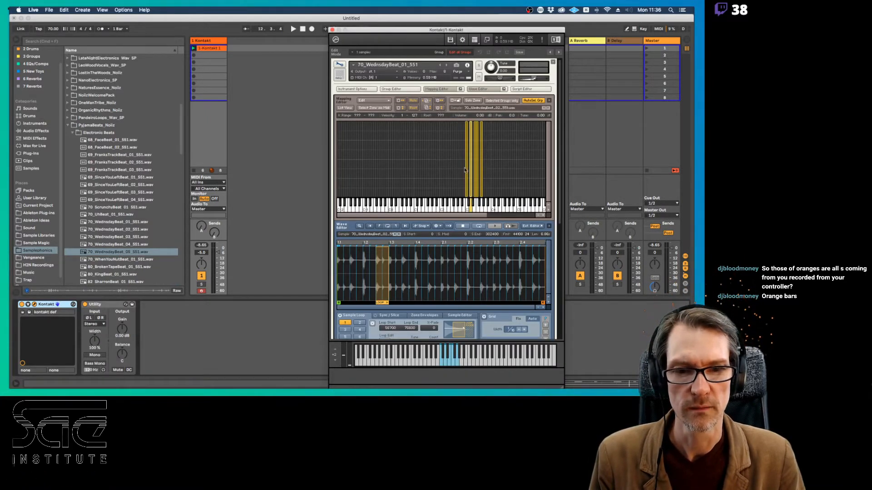
Place the Kontakt window directly beside the sample browser so that the browser list stays accessible
left_click_drag(491, 29, 395, 17)
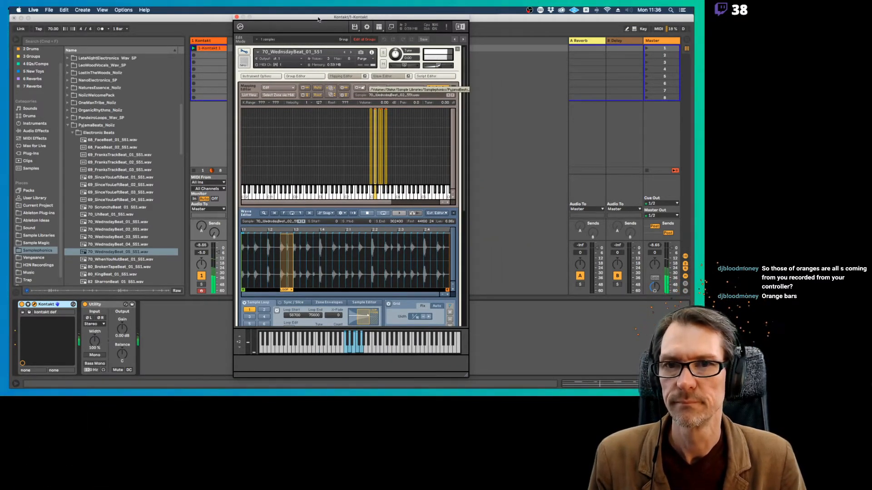
left_click_drag(318, 19, 406, 21)
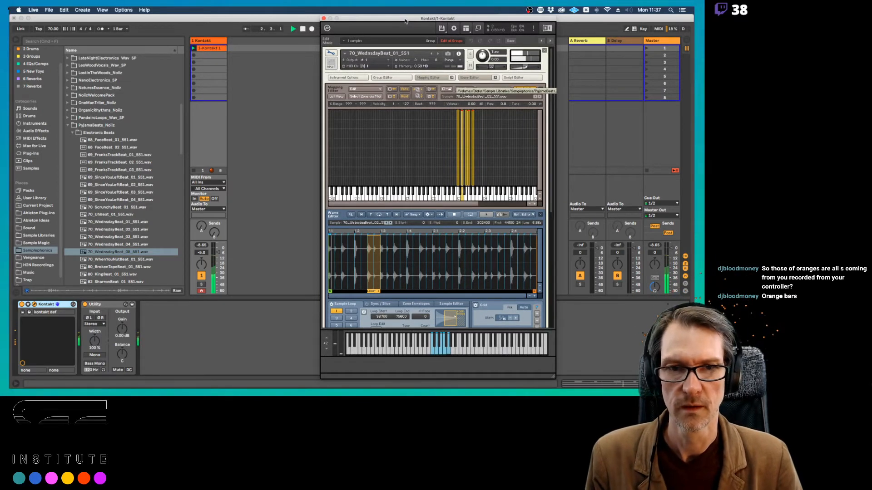
left_click_drag(405, 21, 390, 20)
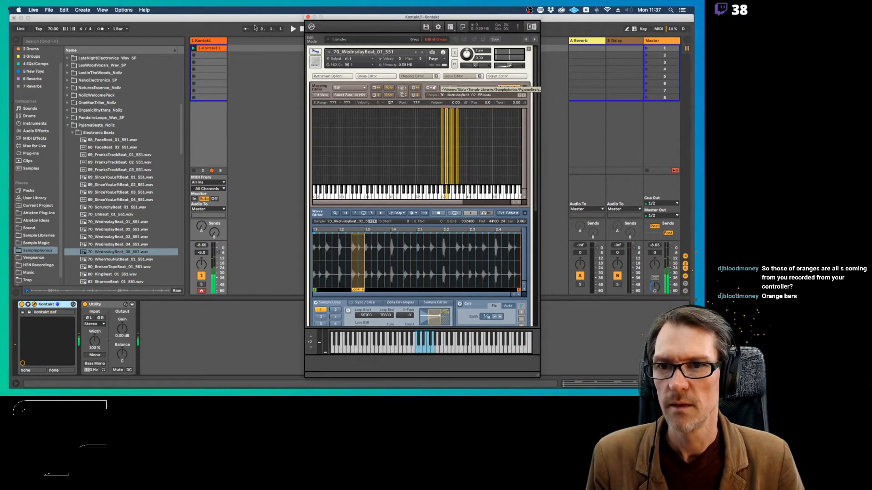
left_click(273, 29)
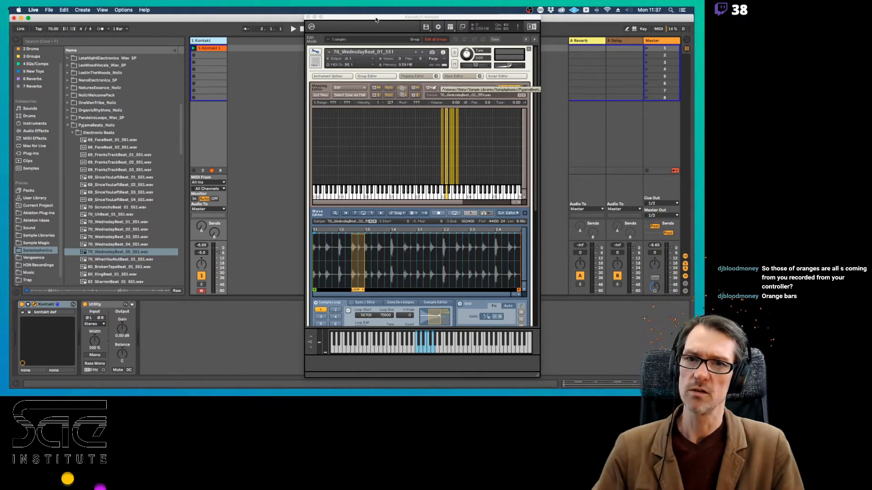
left_click_drag(389, 17, 295, 17)
left_click_drag(346, 202, 388, 203)
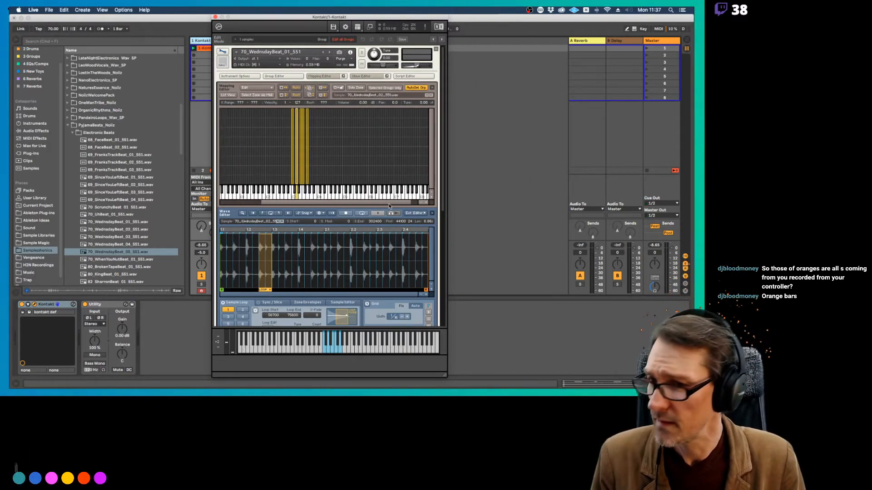
Collapse the PyjamaBeats_Noiiz folder, search the Samplephonics library for "flute" and expand the DirtyFlute_Noiiz folder
left_click(69, 126)
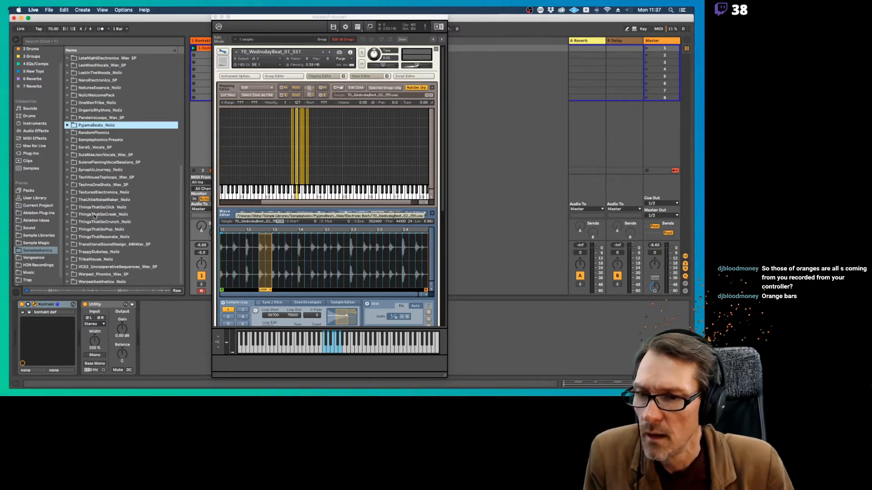
scroll(94, 217, "up", 5)
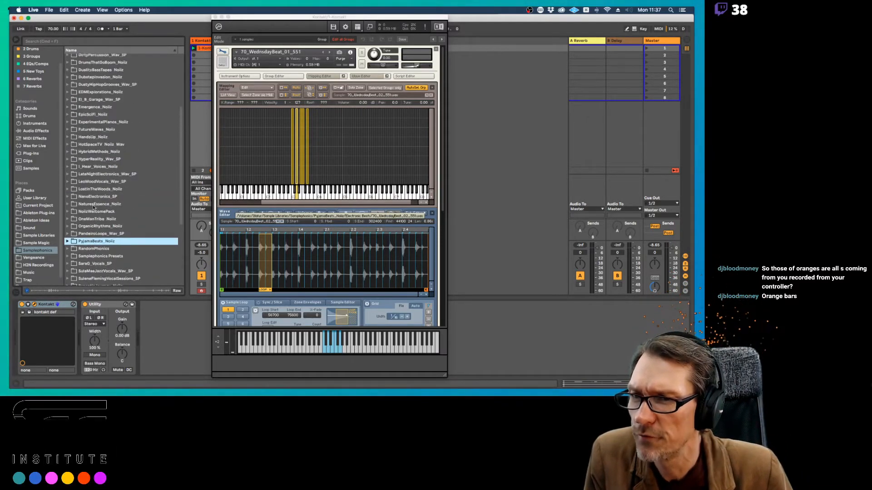
scroll(94, 207, "up", 3)
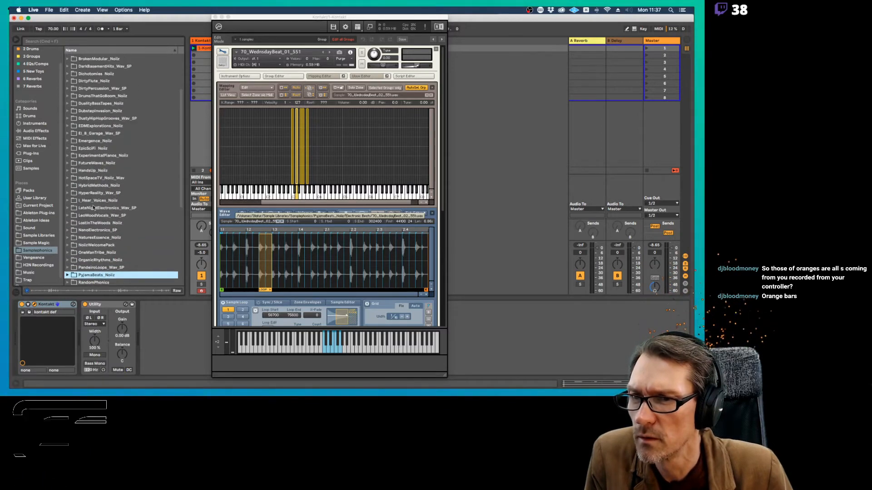
scroll(93, 208, "up", 3)
left_click(79, 40)
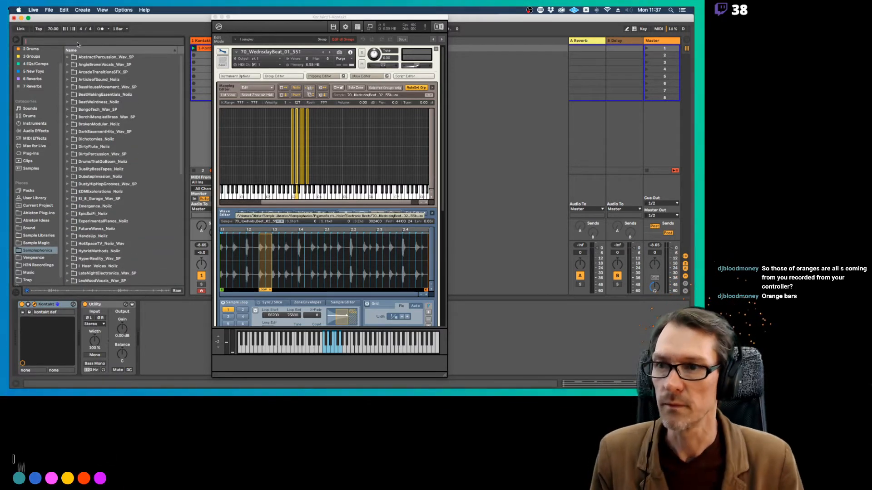
type("flute")
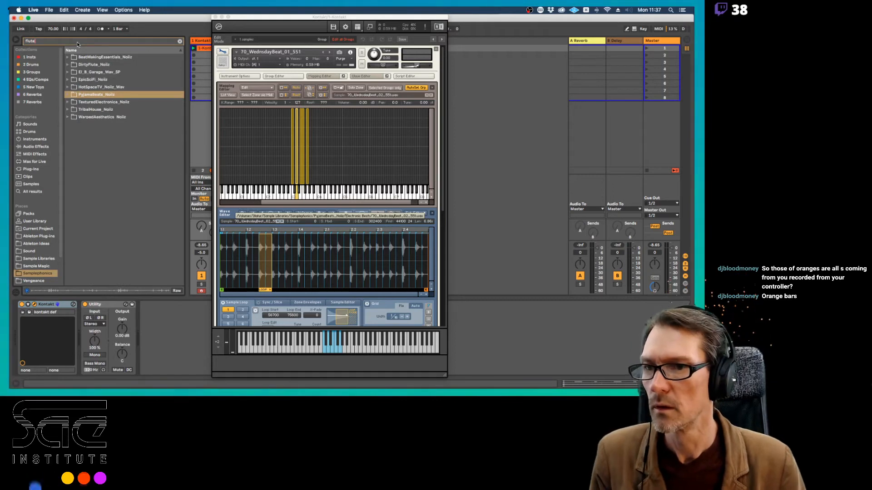
left_click(67, 65)
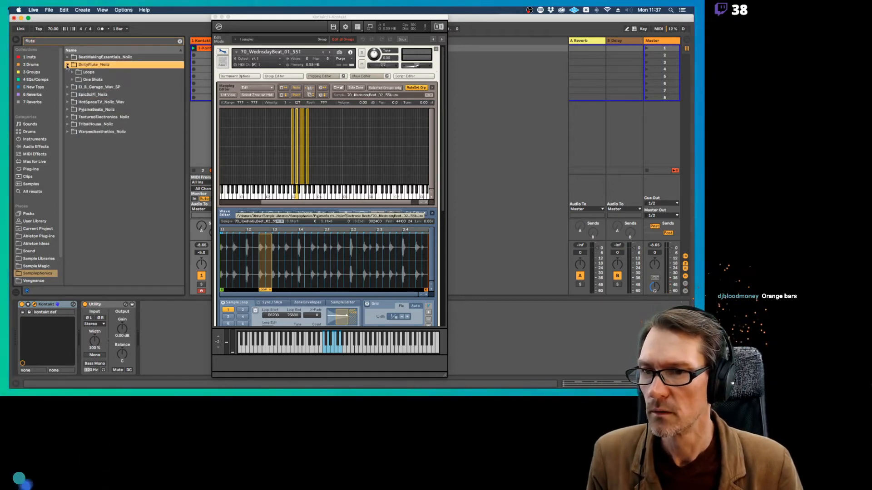
Open the Flutes loops of DirtyFlute_Noiiz and map 80_Bm_DirtyPatterFlute_01_565.wav to the C4 key in the Mapping Editor
left_click(73, 73)
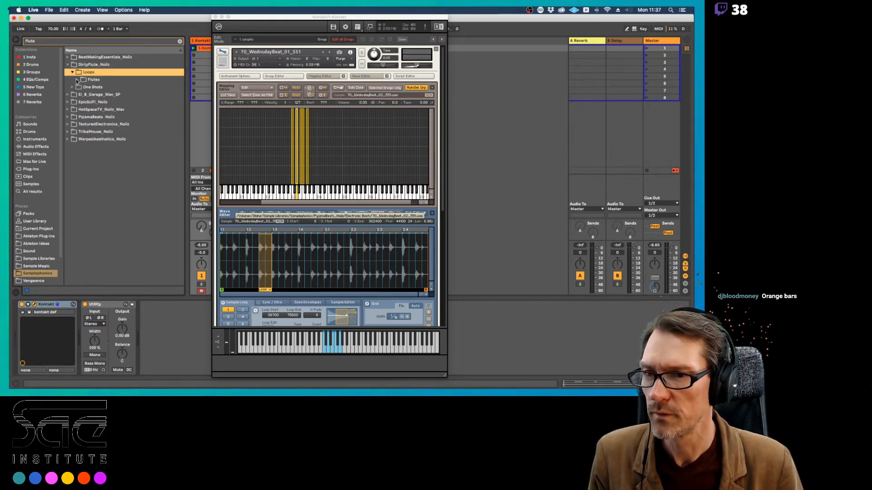
left_click(76, 80)
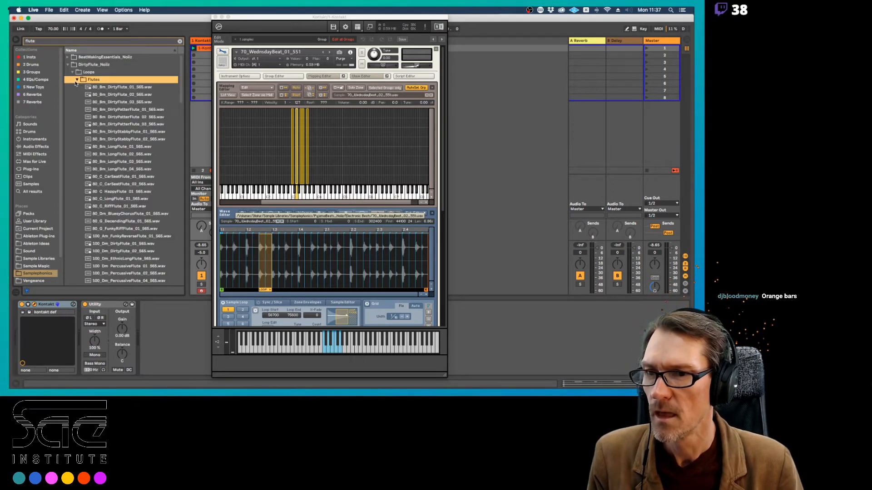
left_click(110, 111)
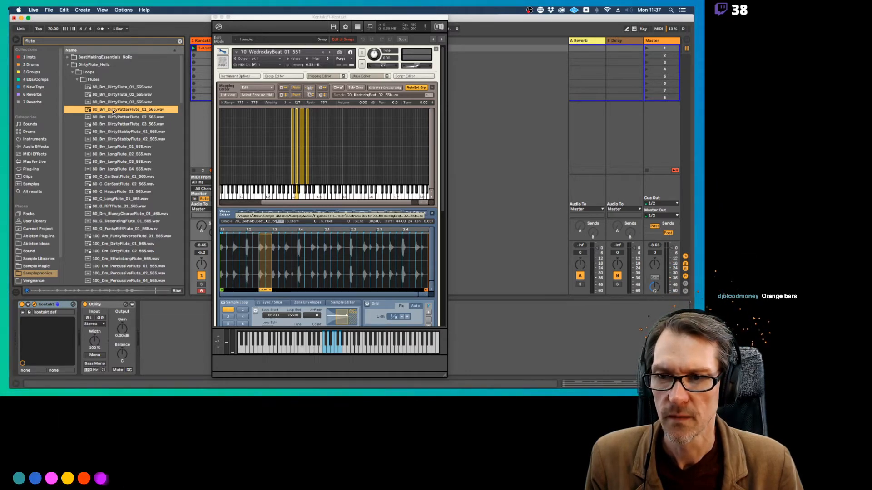
left_click_drag(141, 122, 318, 181)
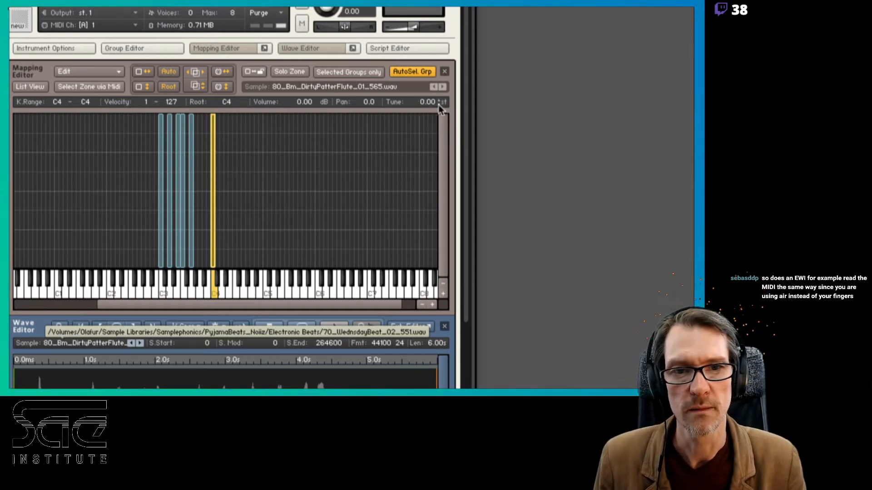
Tune the C4 flute zone to -2.00 semitones, trying lower tunings by ear
left_click(438, 105)
left_click(438, 104)
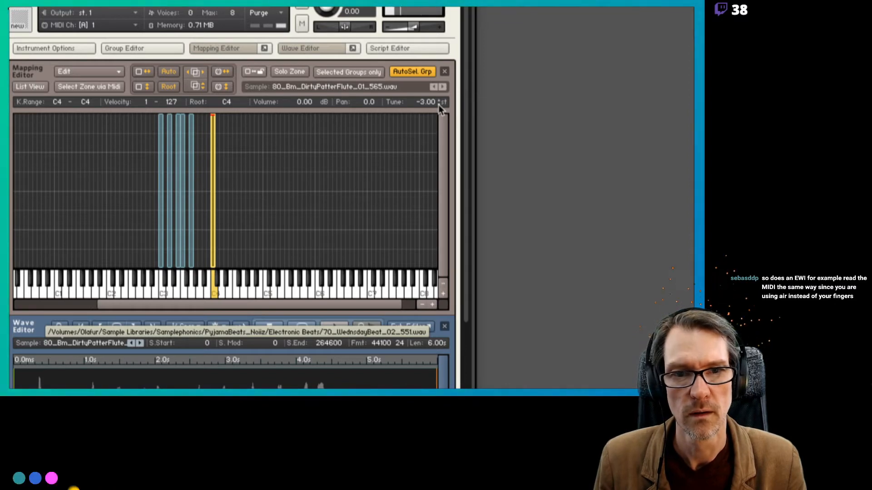
left_click(438, 104)
left_click(438, 104)
left_click(438, 104)
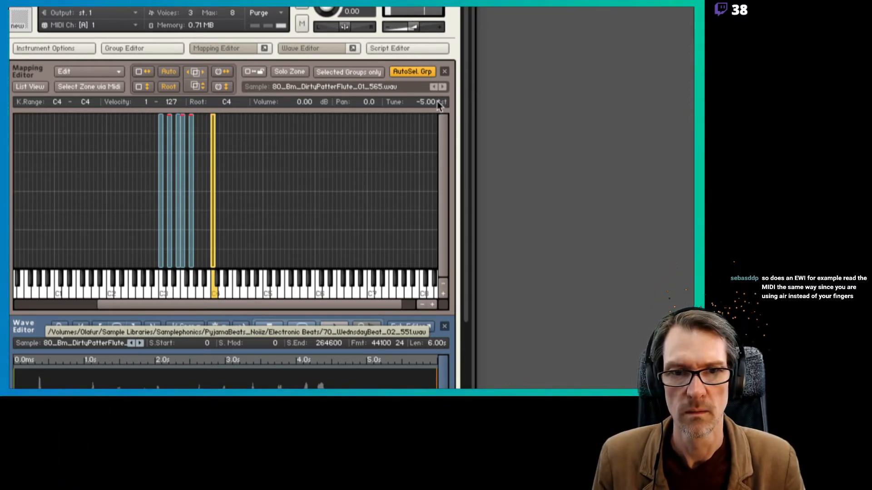
left_click(437, 99)
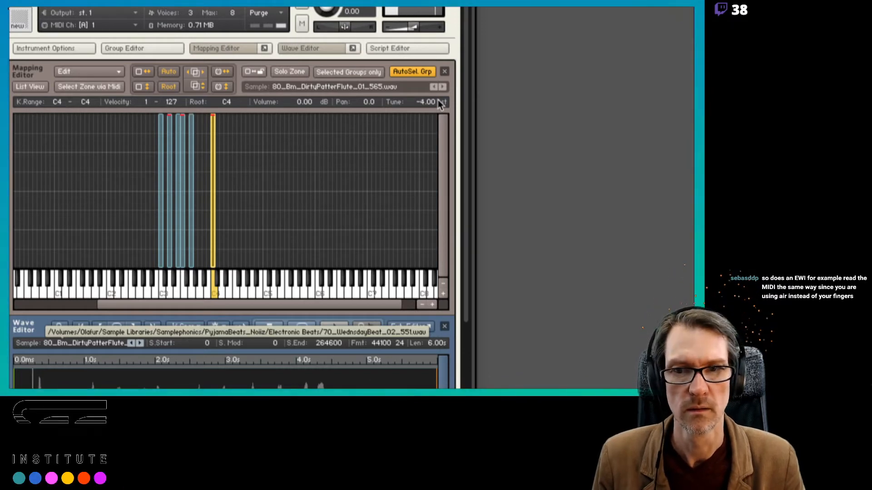
left_click(437, 100)
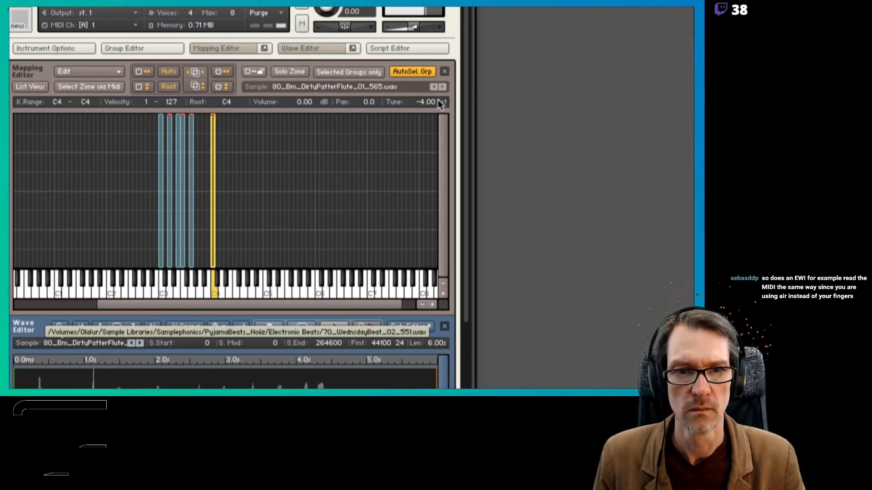
left_click(437, 99)
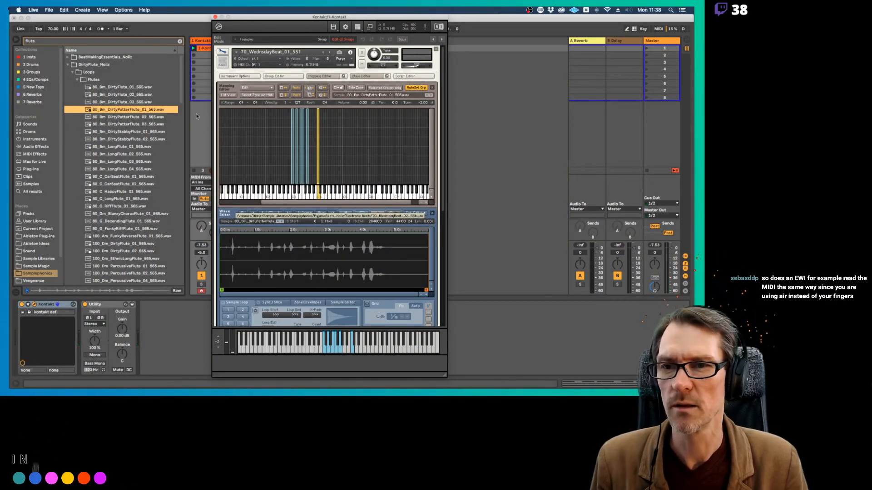
Turn on the metronome and move the Kontakt window aside so that the Kontakt track is accessible
left_click(194, 171)
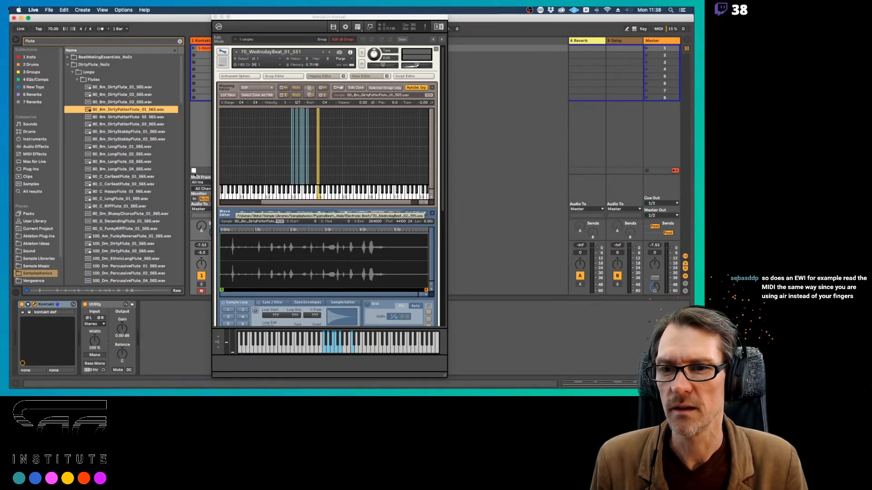
left_click(101, 29)
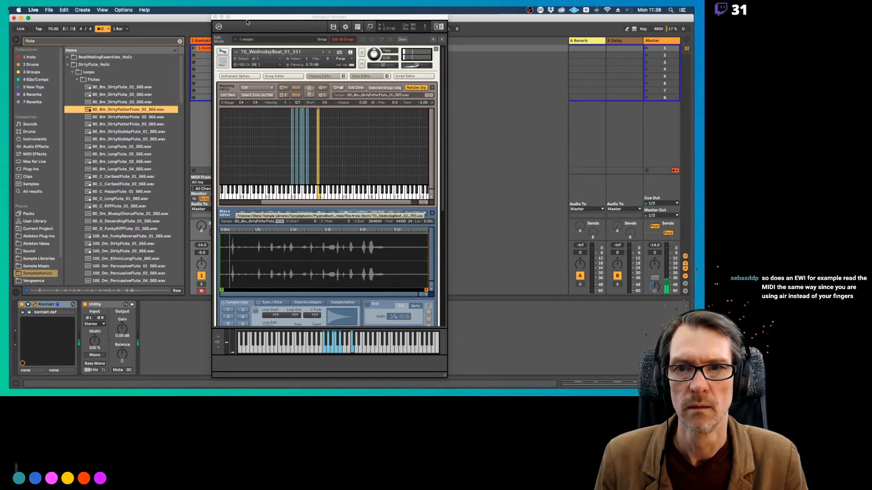
left_click_drag(246, 19, 332, 19)
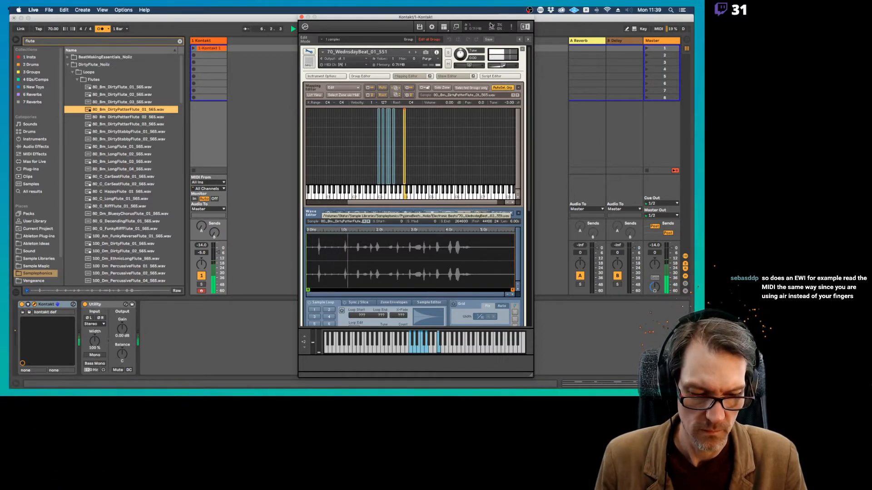
Set the C4 flute zone's tuning to -2.00 semitones and raise its volume in the Mapping Editor
left_click(518, 102)
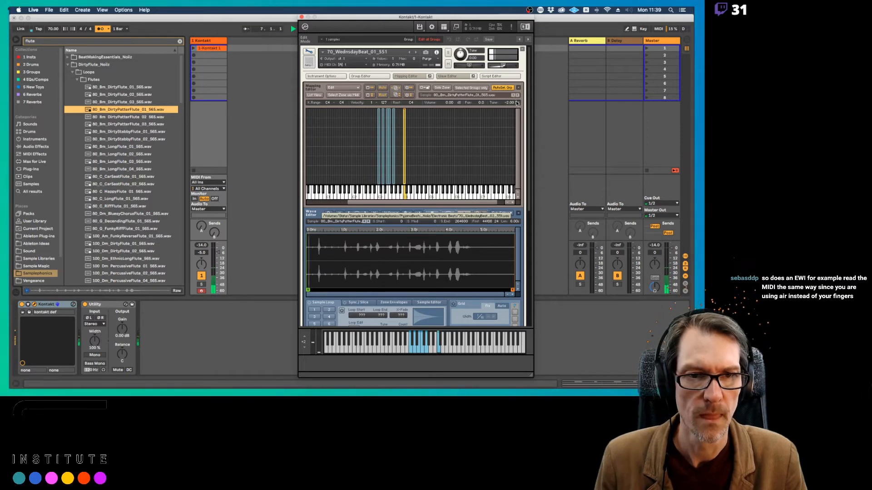
key("space")
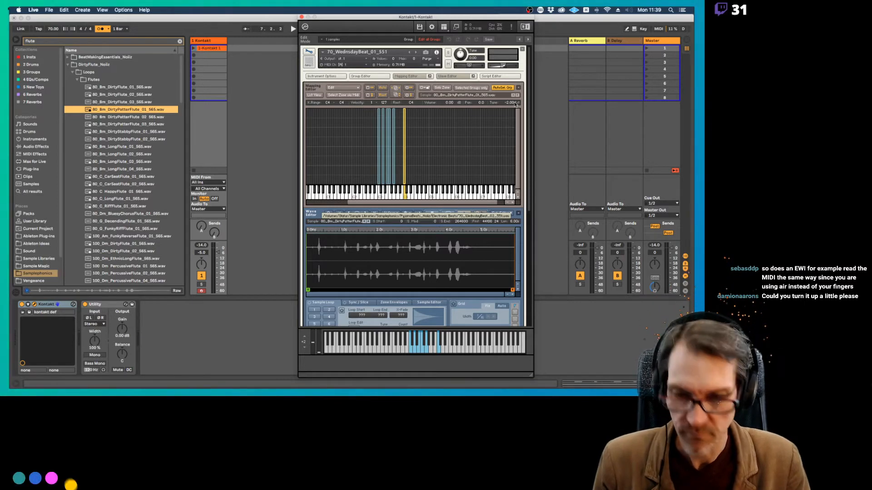
left_click(218, 253)
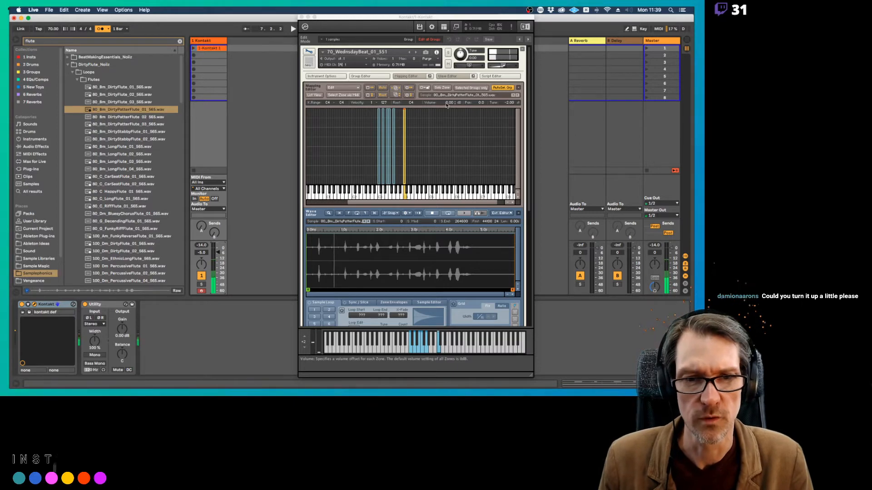
left_click(447, 105)
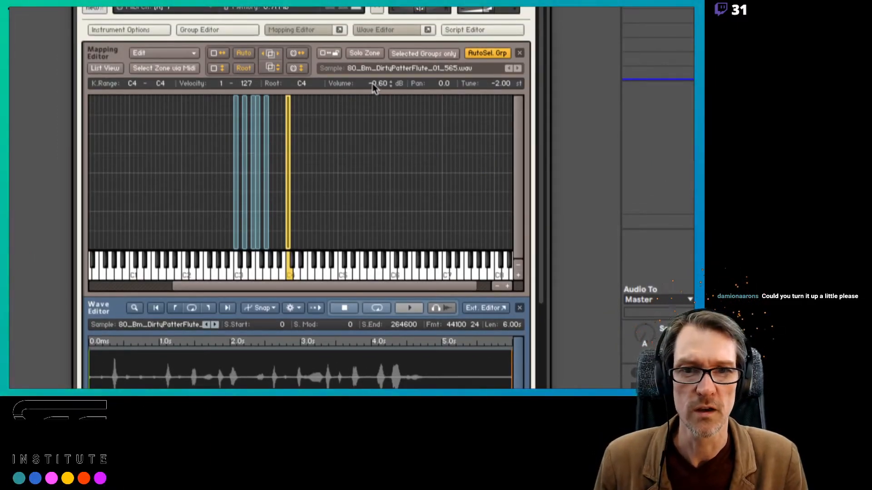
left_click_drag(372, 73, 373, 69)
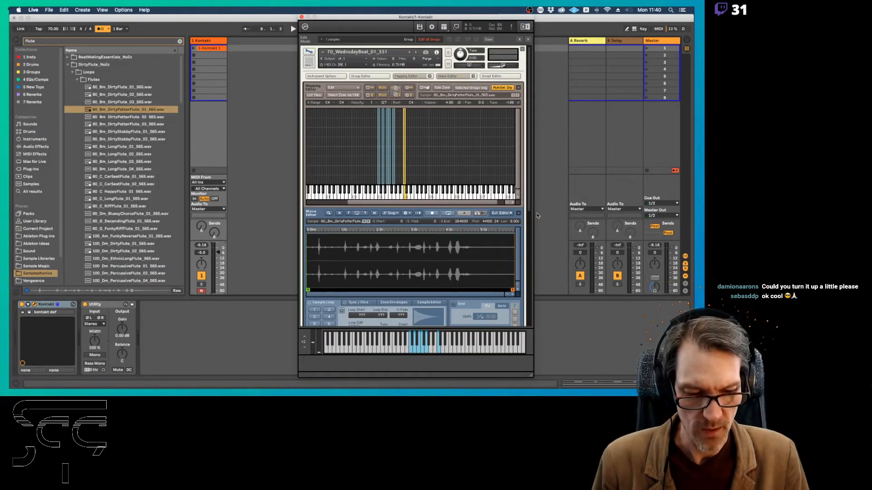
Rename the Kontakt track's first clip "Dr Lp" and duplicate it into the slot below
left_click_drag(347, 17, 394, 17)
left_click(212, 49)
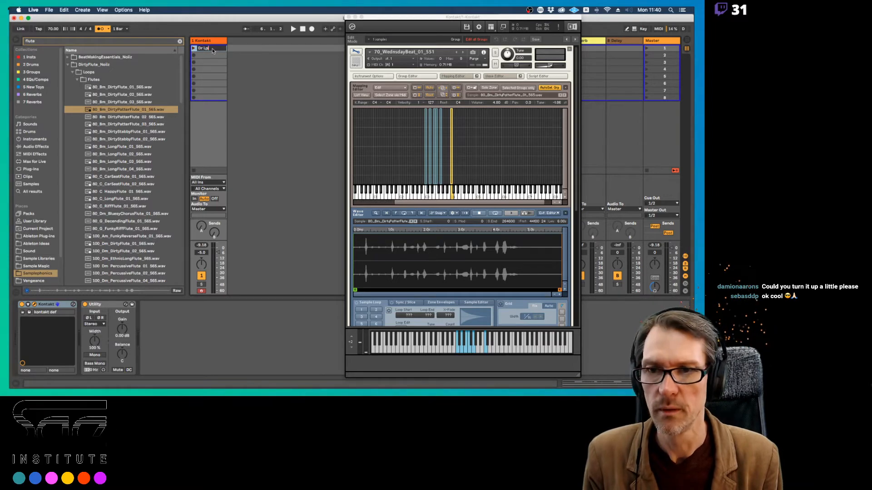
left_click_drag(212, 50, 212, 57)
Rename the duplicated clip "Dr + Flt Lp"
key("super+r")
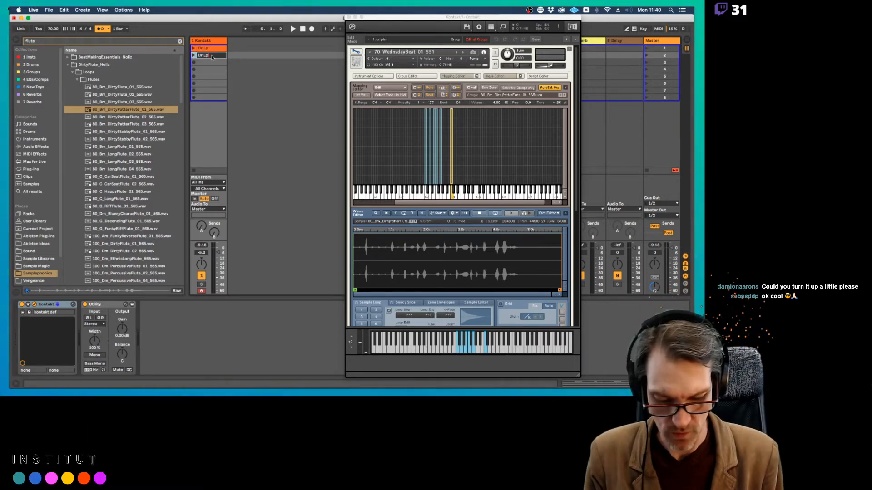
type("+ Fl")
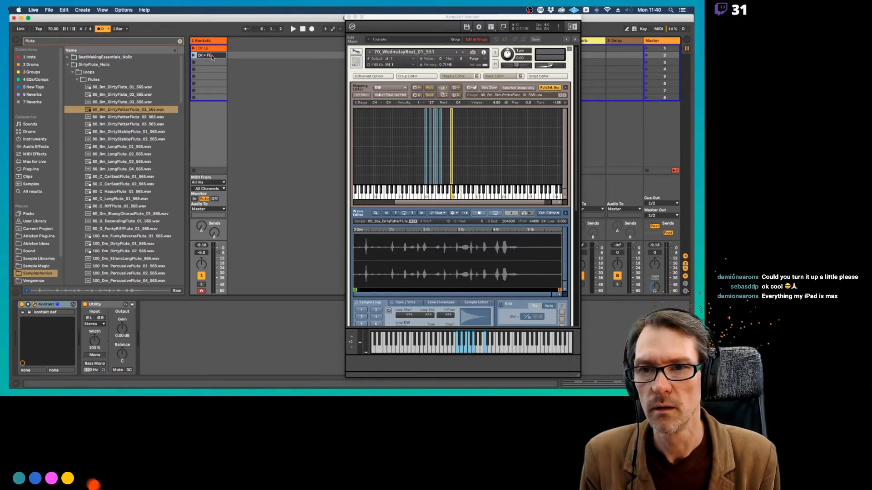
type(" Lp")
key("Return")
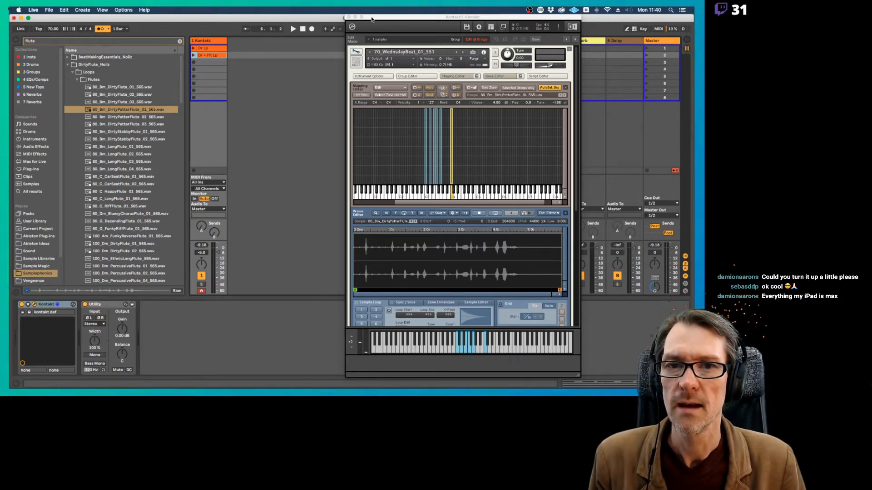
Move the flute sample's start marker in the Wave Editor to the first transient at about 0.3 s
left_click_drag(371, 19, 424, 37)
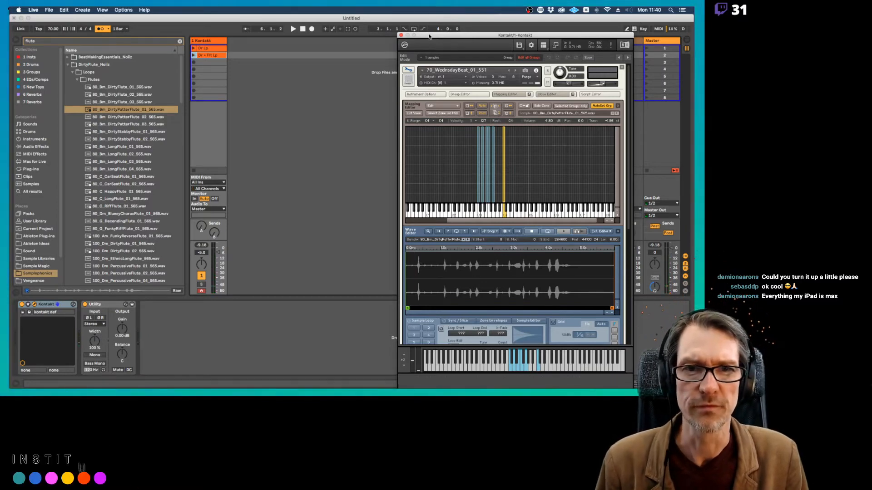
left_click_drag(429, 36, 395, 11)
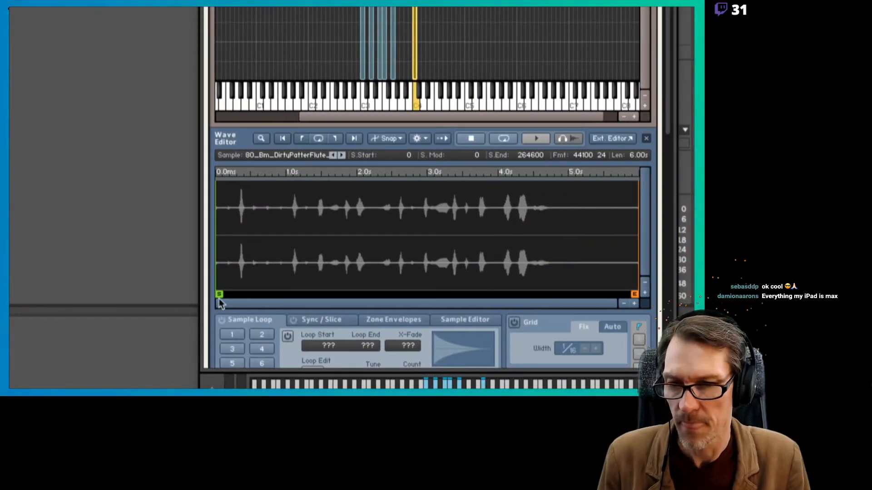
left_click_drag(218, 294, 241, 296)
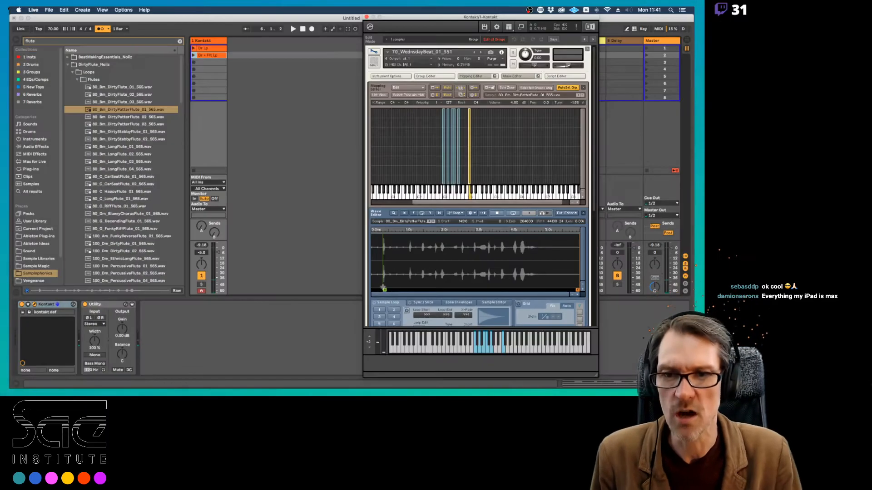
Launch the Dr + Flt Lp clip and try recording C4 flute notes into it
left_click(194, 55)
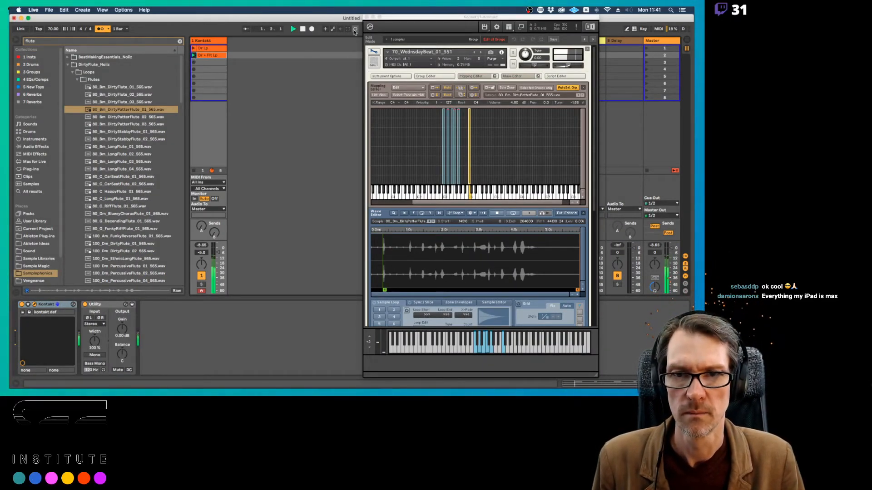
left_click(355, 30)
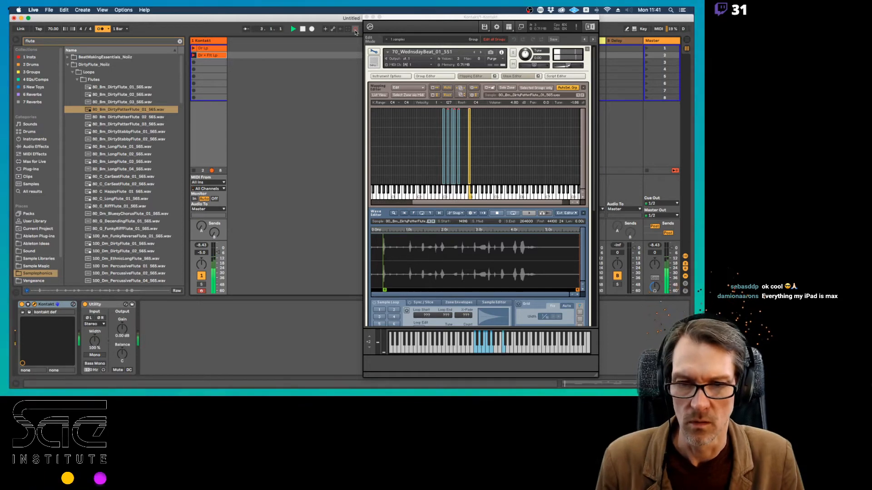
left_click(303, 29)
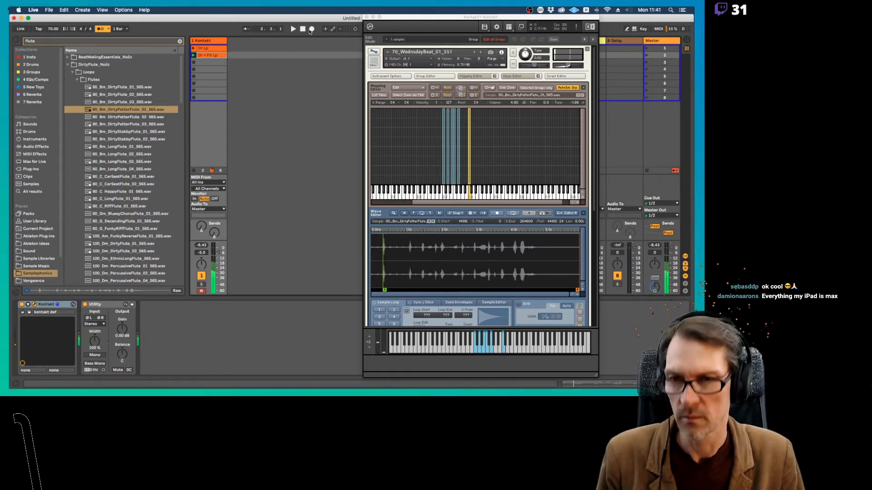
Undo the C4 notes recorded in the Dr + Flt Lp clip and record a new take of C4 flute notes
double_click(202, 55)
left_click_drag(394, 19, 193, 323)
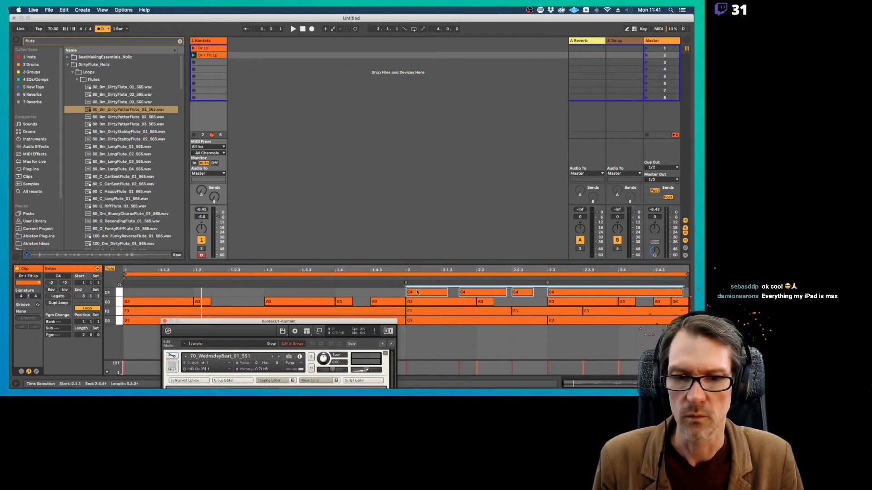
left_click(416, 293)
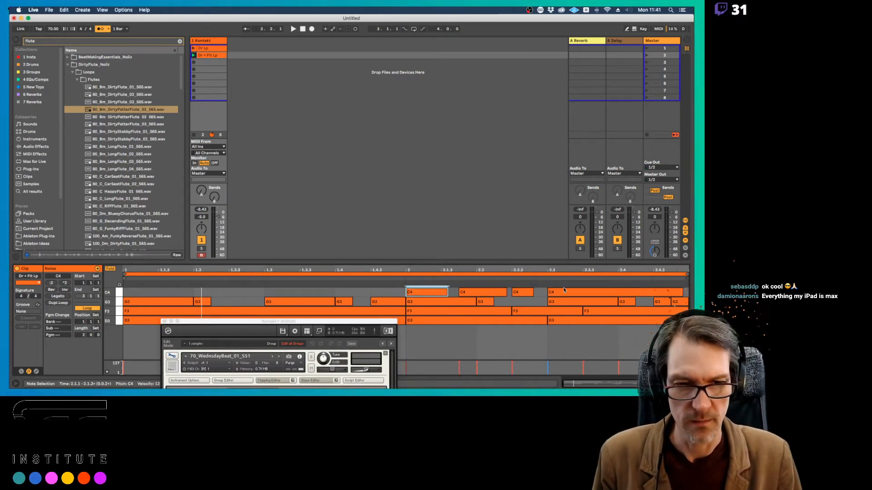
key("super+z")
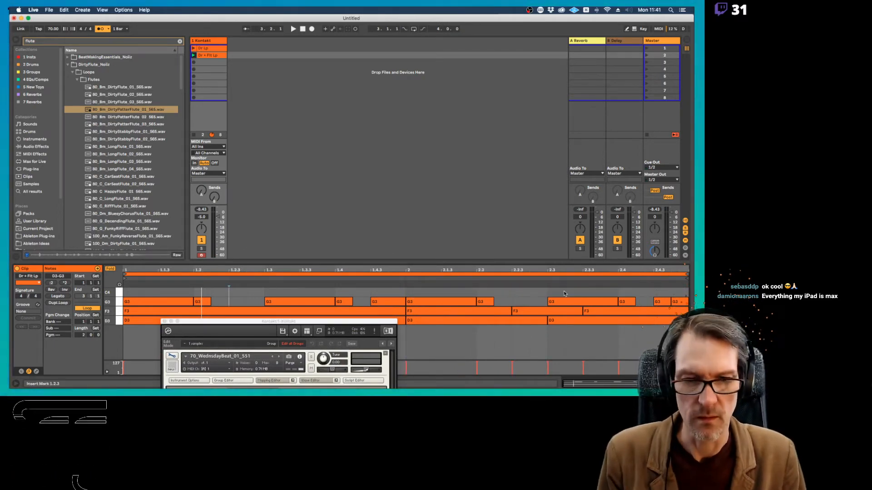
left_click(356, 29)
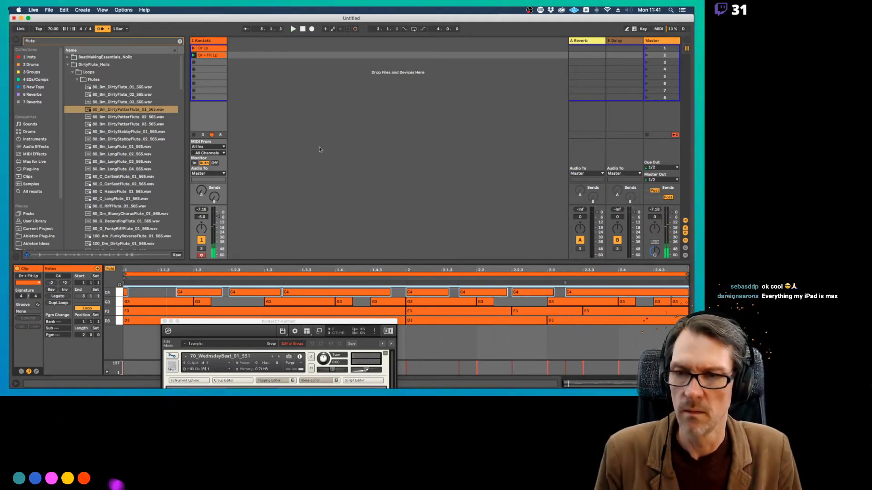
Try resizing the first C4 note so that it ends just before the second C4 note, and play the clip
left_click(126, 292)
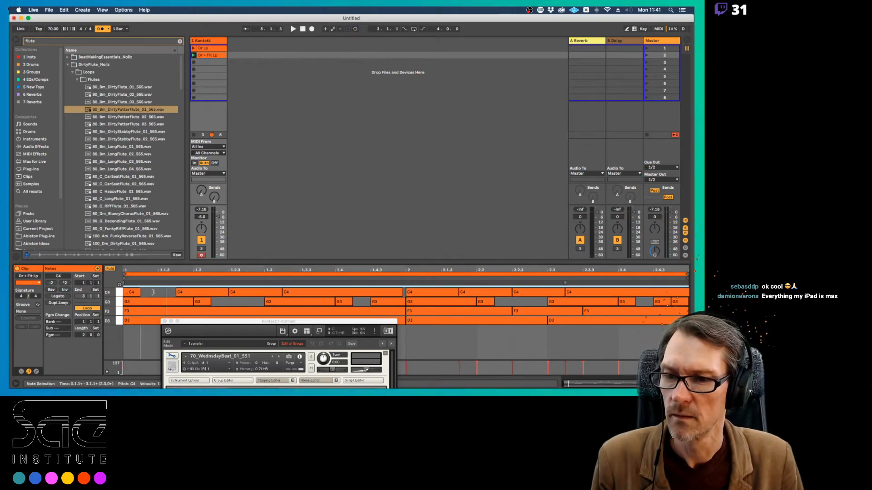
left_click(141, 293)
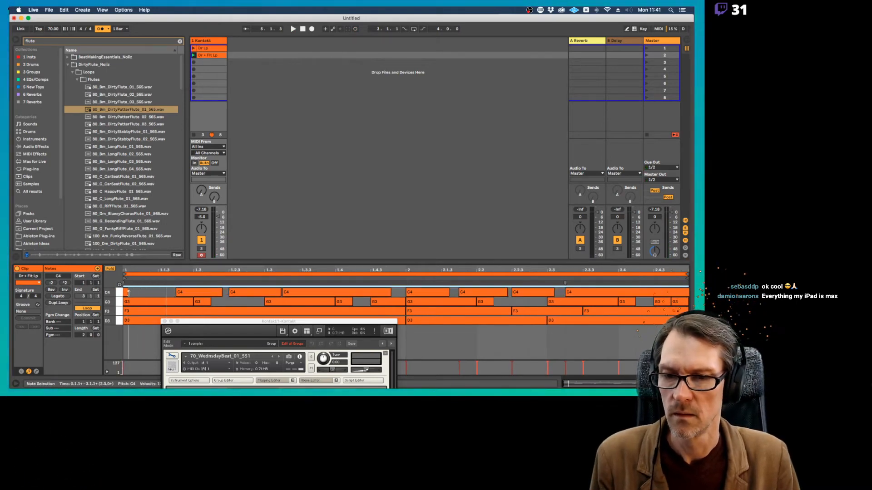
left_click_drag(127, 294, 169, 294)
key("space")
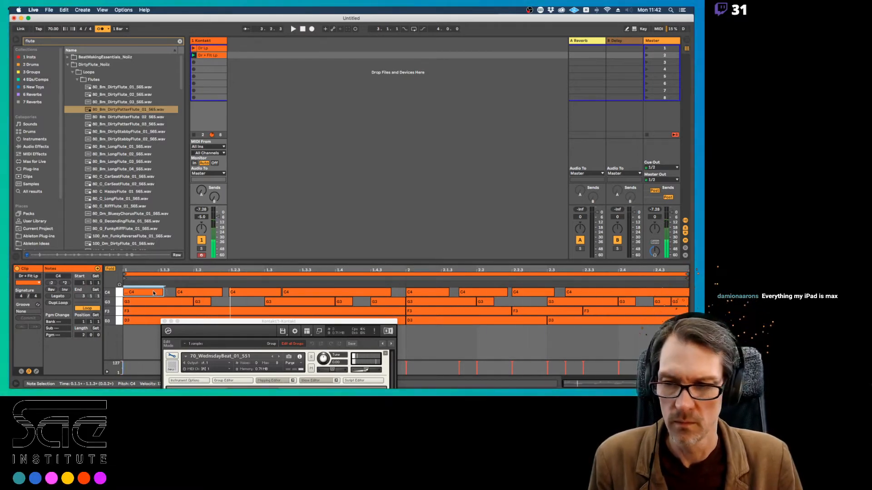
Delete the first C4 note and move the following C4 note to 1.1.1
key("Delete")
left_click_drag(189, 294, 139, 294)
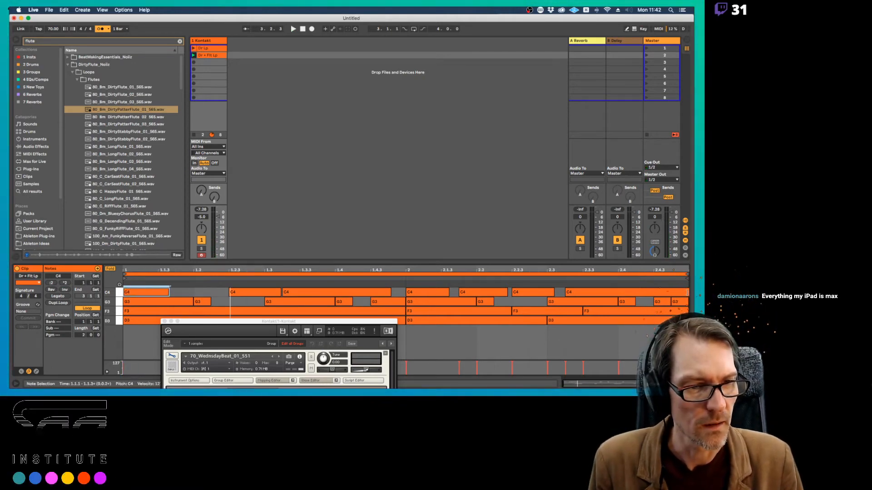
Shorten the last C4 note so it ends just before the clip's end, and move the second C4 note to 1.2
left_click_drag(687, 293, 680, 293)
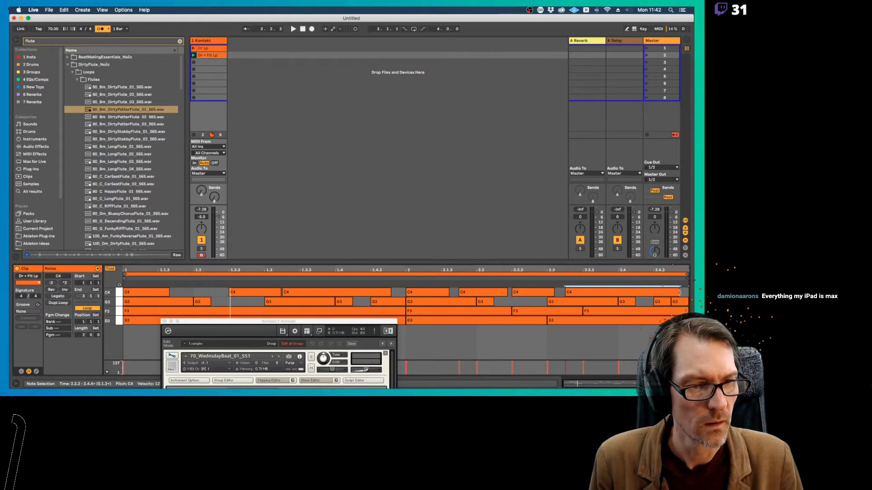
left_click_drag(240, 292, 204, 293)
Play the clip while moving the third C4 note to 1.3.1 and extending its end to 2.1.1
key("space")
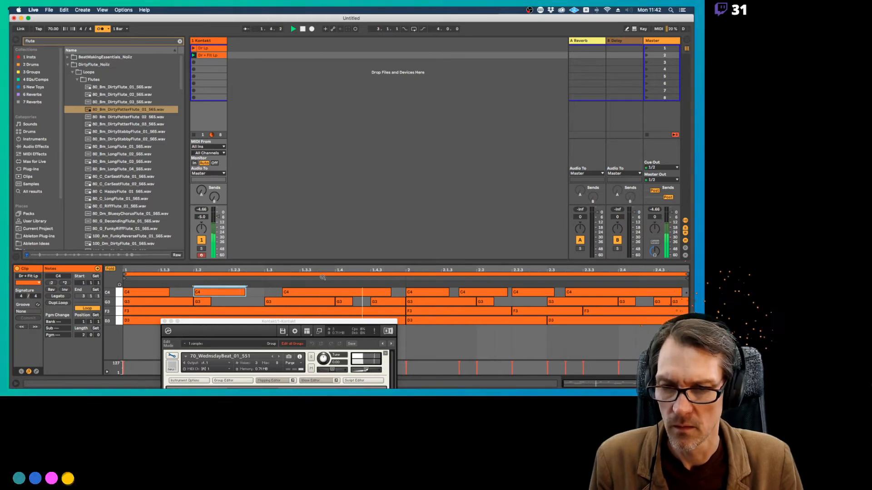
left_click_drag(362, 295, 345, 295)
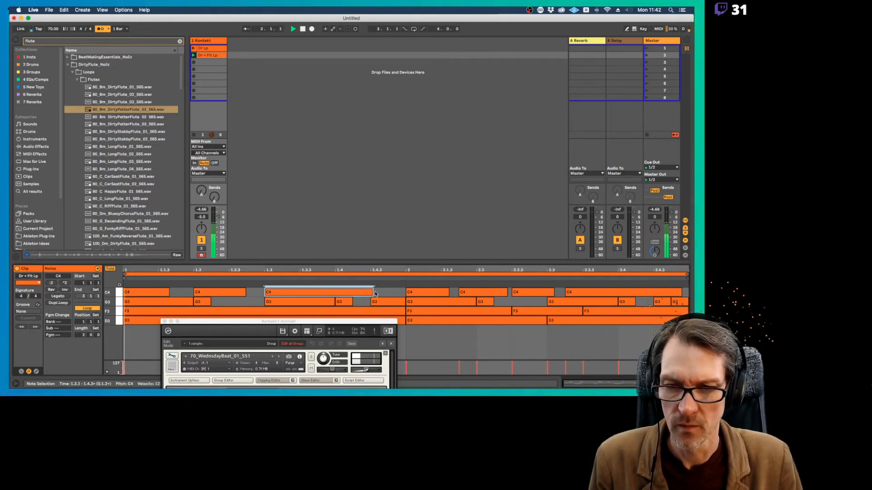
left_click_drag(374, 292, 405, 293)
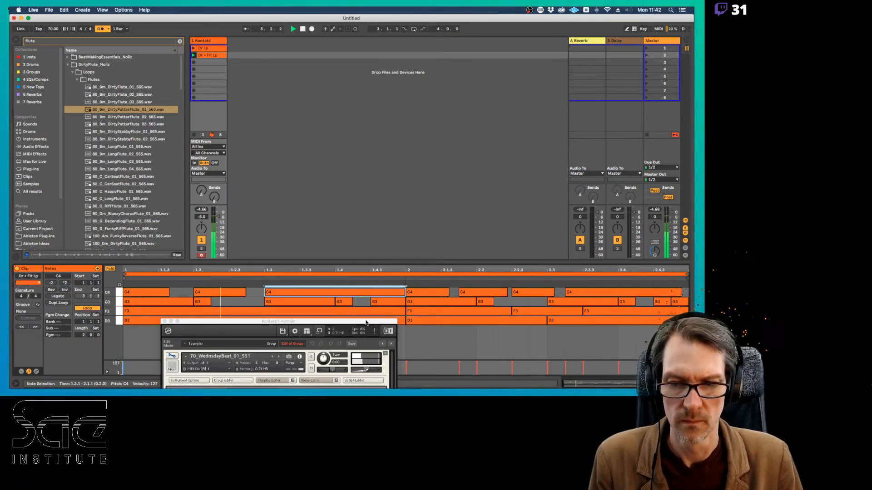
Move the Kontakt window fully into view and set the C4 flute zone's tune to -2.02
left_click_drag(367, 323, 468, 51)
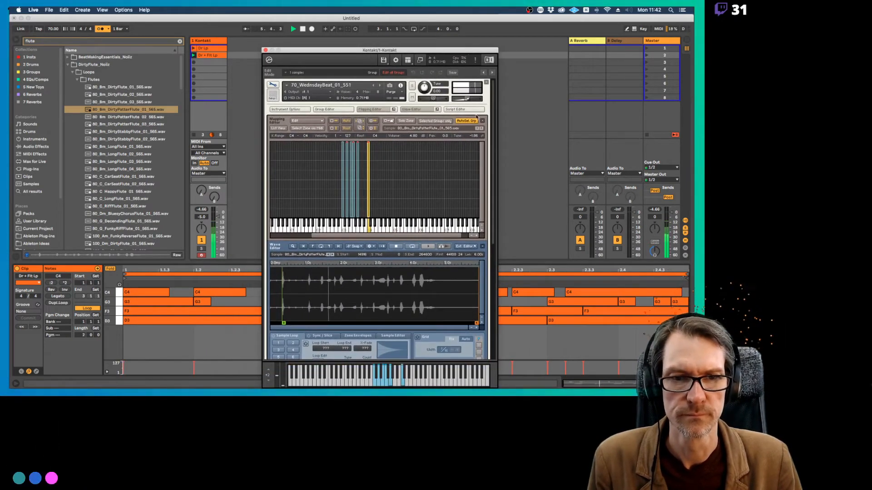
left_click_drag(476, 138, 478, 145)
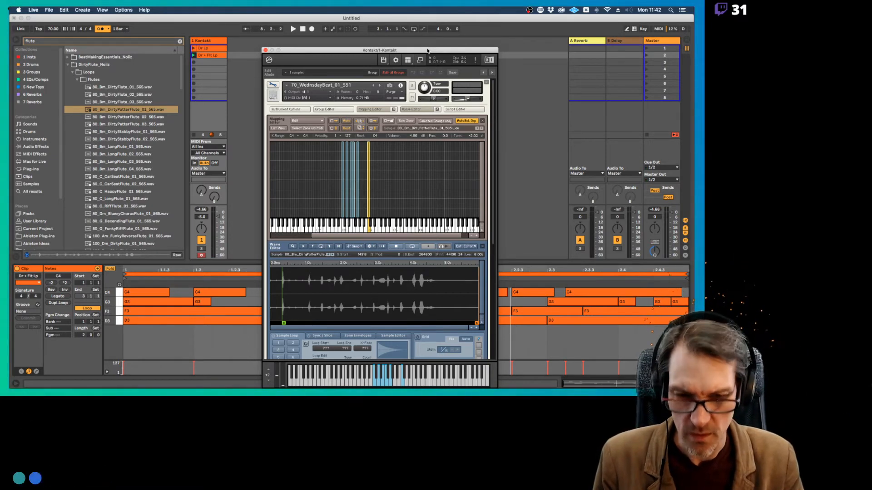
left_click_drag(350, 51, 349, 42)
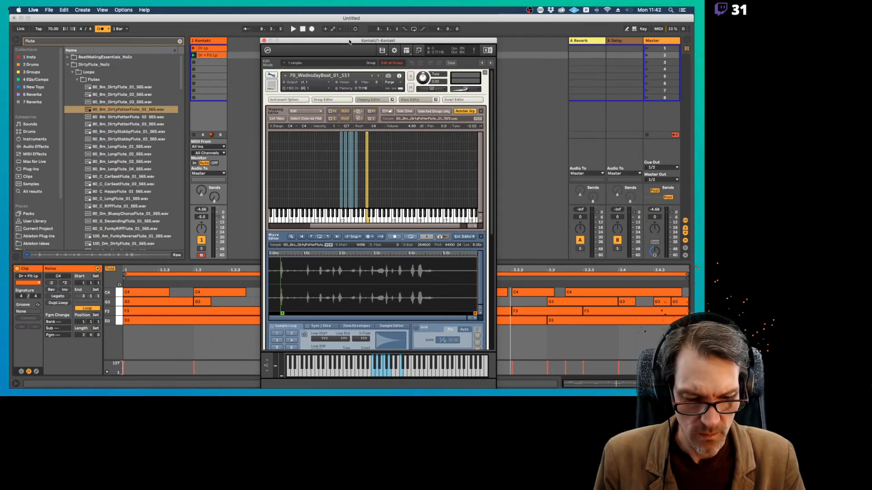
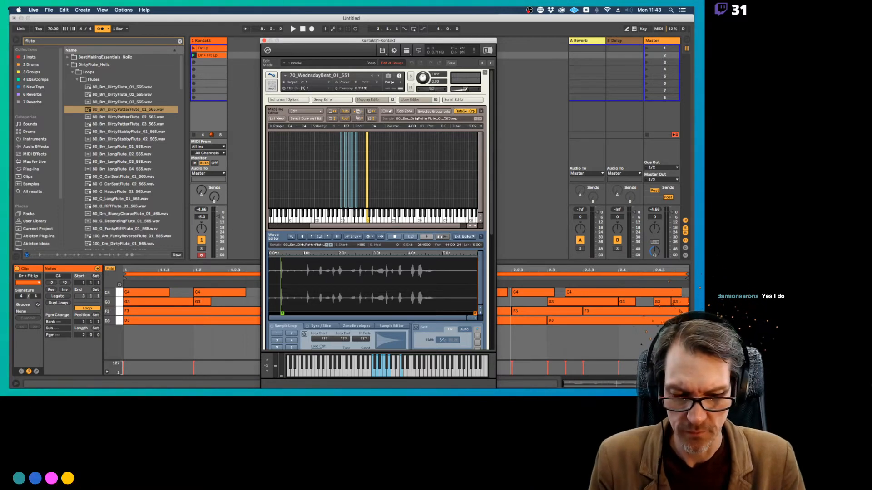
Set the Kontakt track's volume to 0 dB, and turn off the metronome while the clip plays
key("super+Tab")
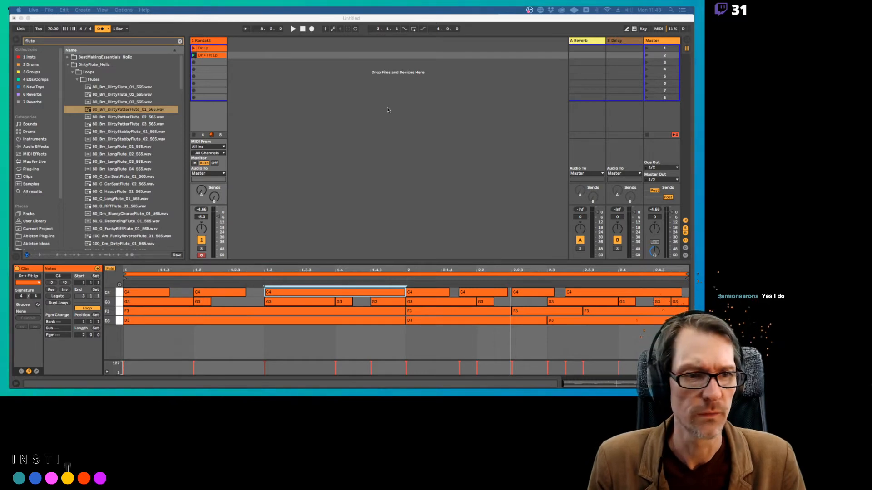
left_click(217, 218)
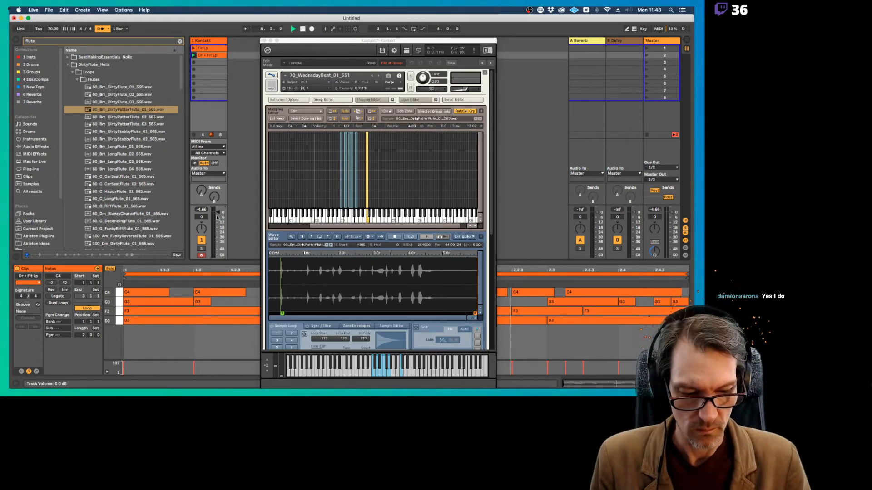
key("space")
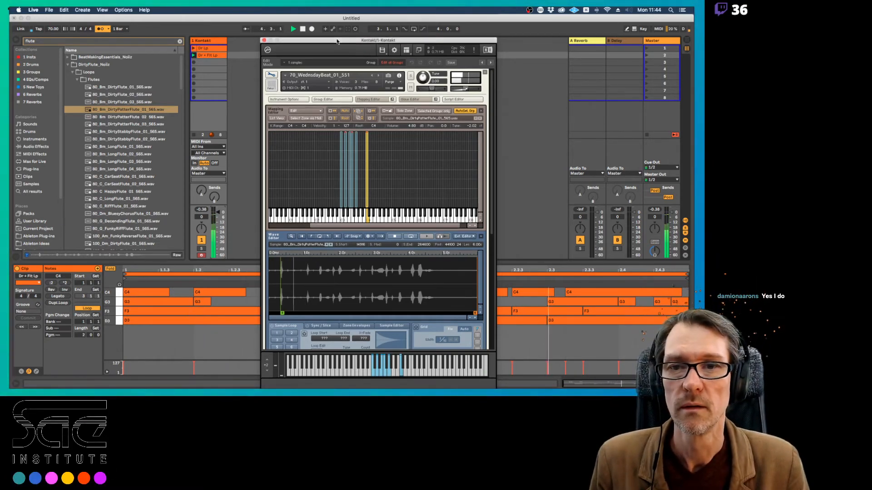
left_click_drag(337, 40, 337, 20)
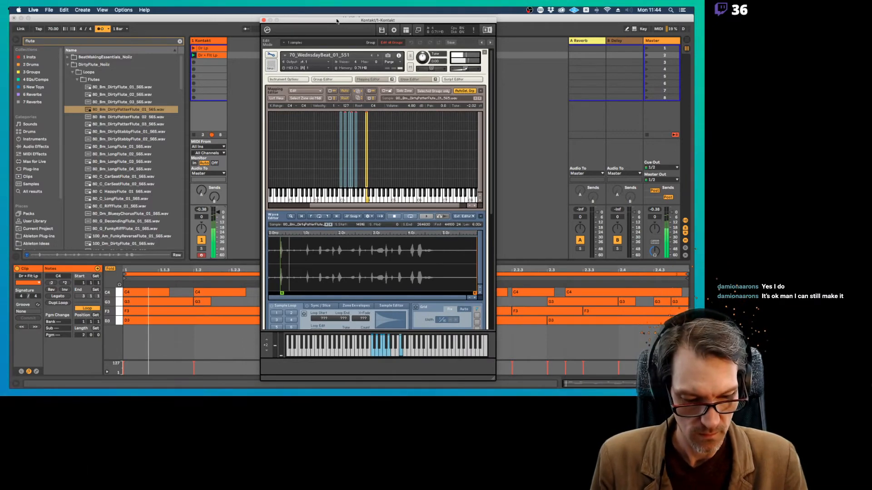
left_click(95, 30)
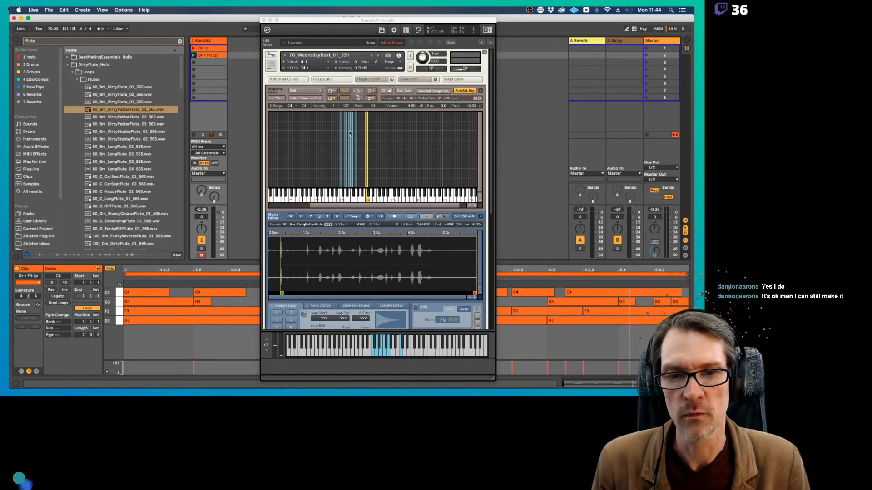
Duplicate the C4 flute zone in the Kontakt mapping and move the copy to D4
left_click(373, 183)
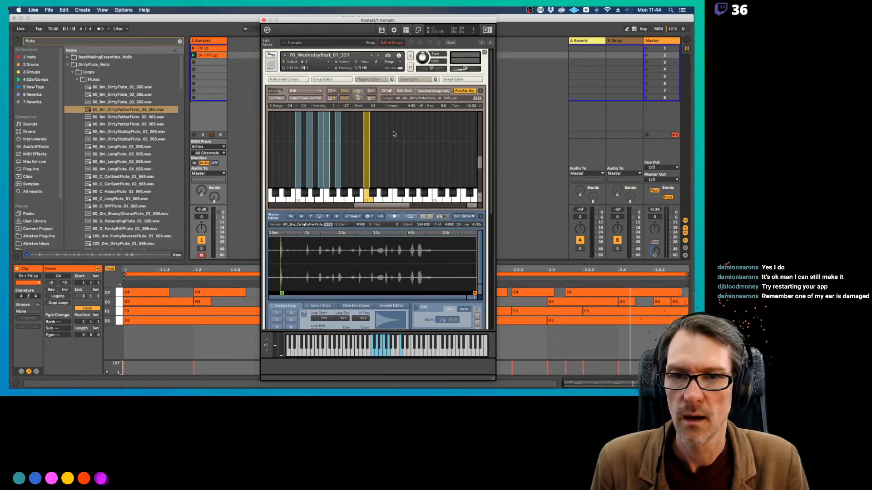
left_click(480, 197)
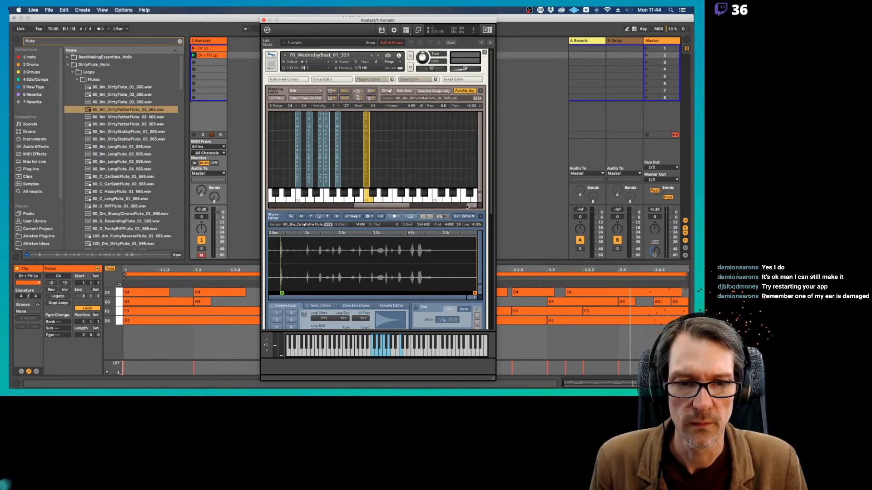
left_click(470, 206)
left_click(469, 206)
left_click(470, 206)
left_click(469, 207)
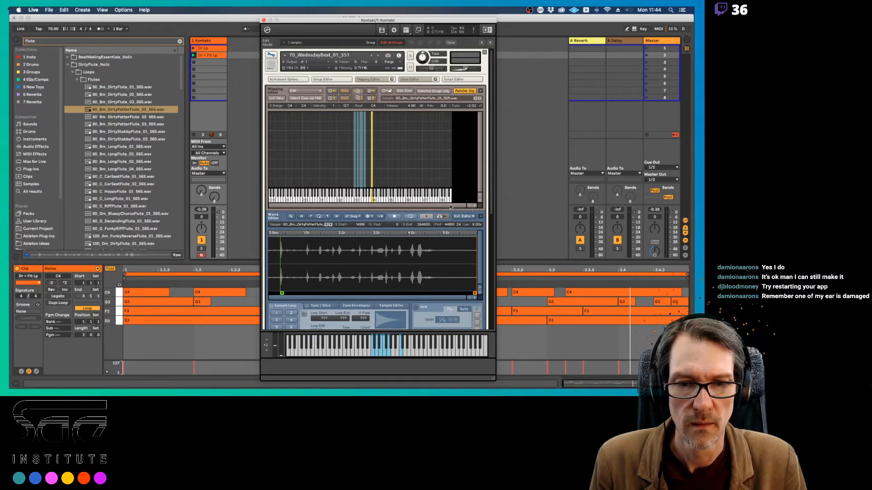
left_click(474, 206)
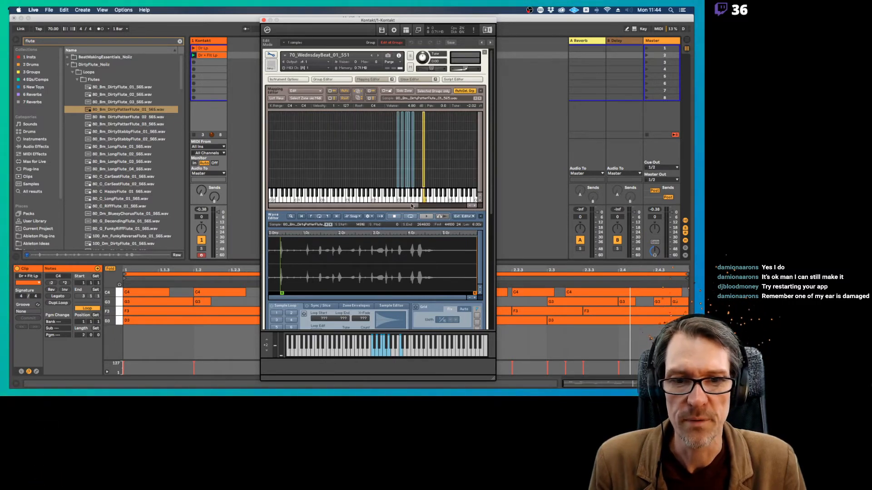
left_click_drag(413, 206, 439, 209)
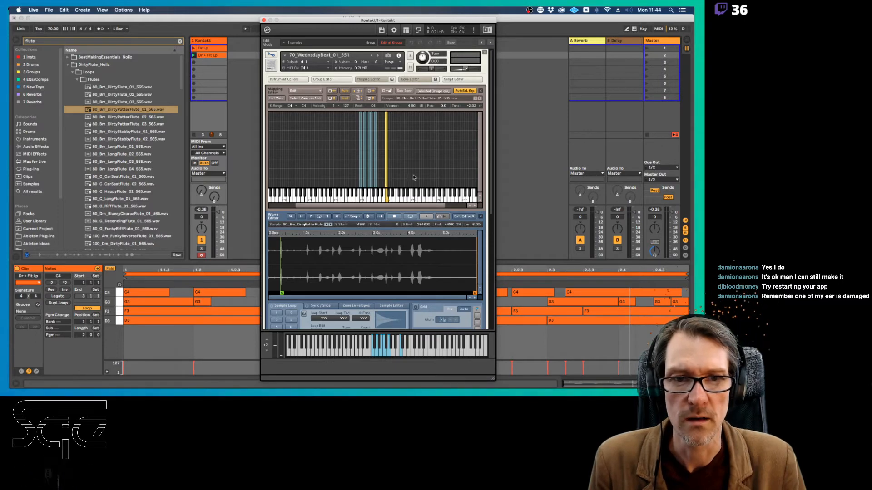
left_click(474, 206)
left_click_drag(375, 207, 415, 210)
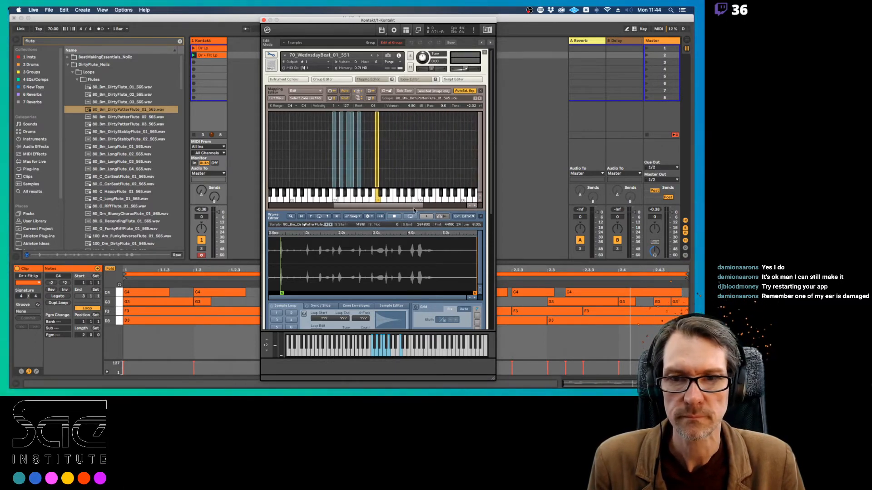
left_click(319, 91)
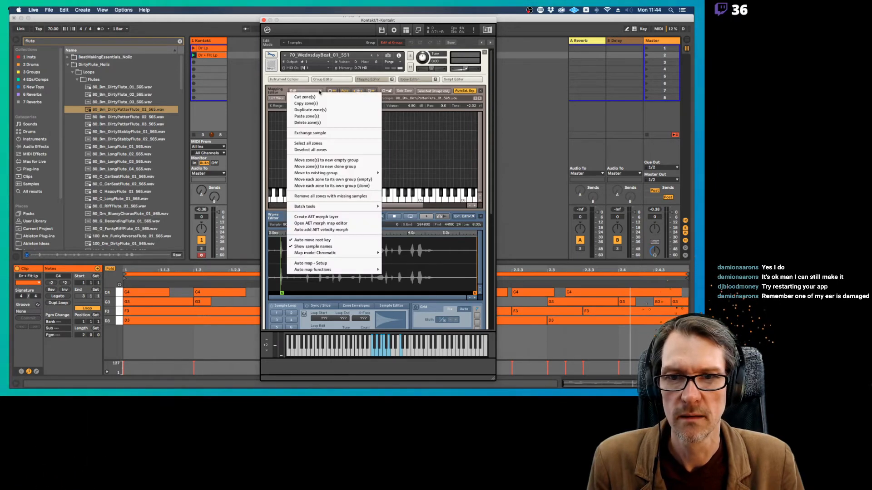
left_click(317, 110)
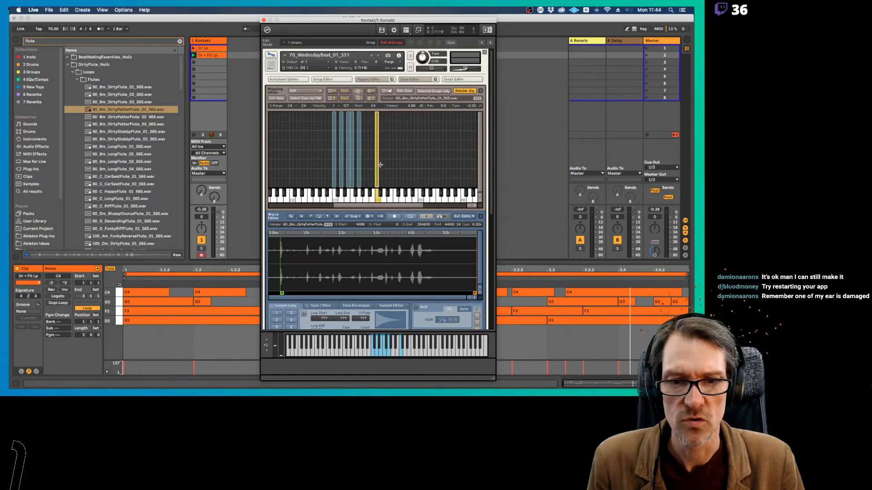
left_click_drag(378, 164, 385, 164)
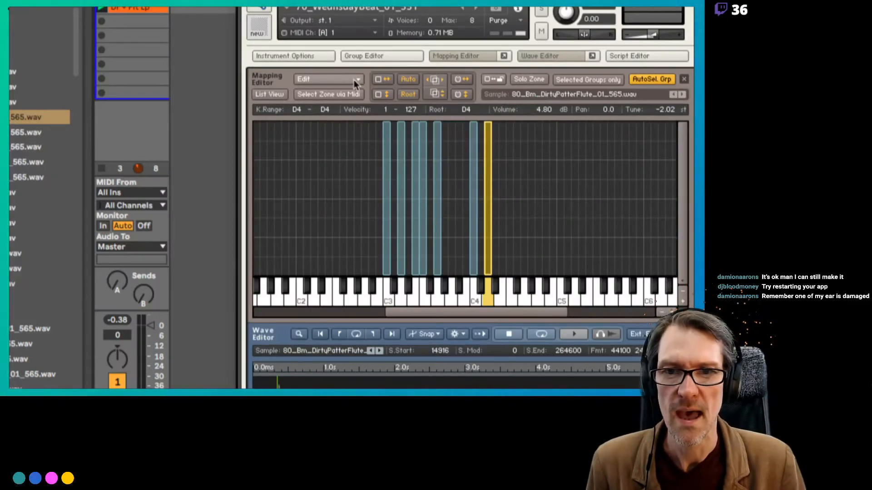
left_click(330, 80)
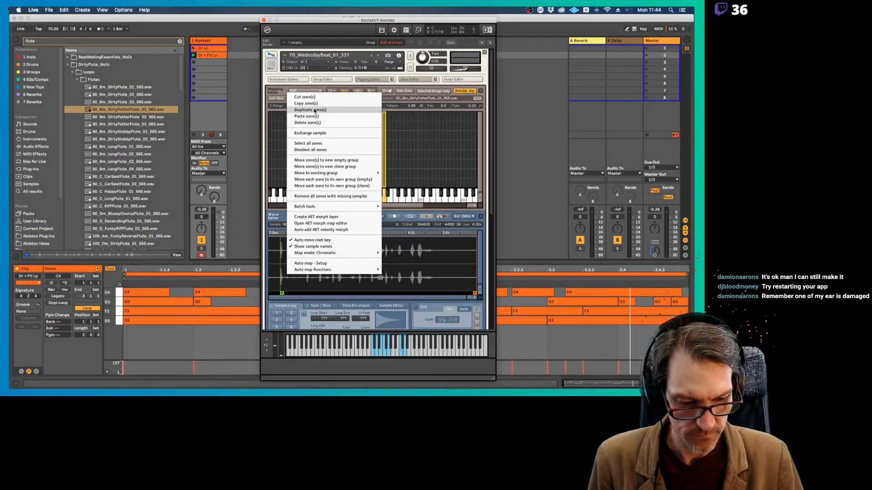
left_click(401, 127)
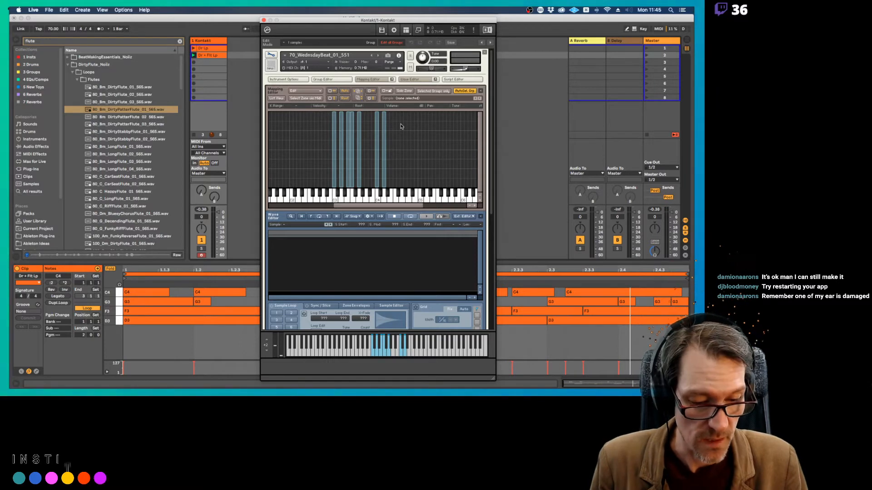
left_click_drag(414, 20, 406, 12)
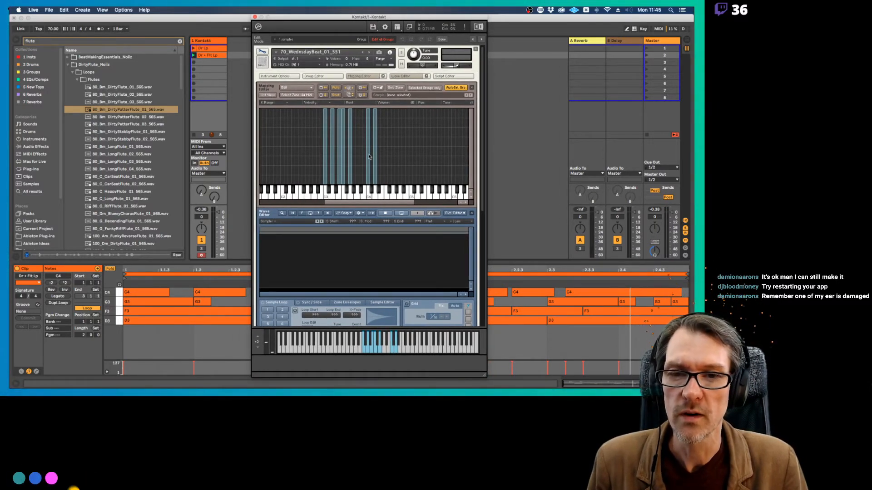
left_click(296, 87)
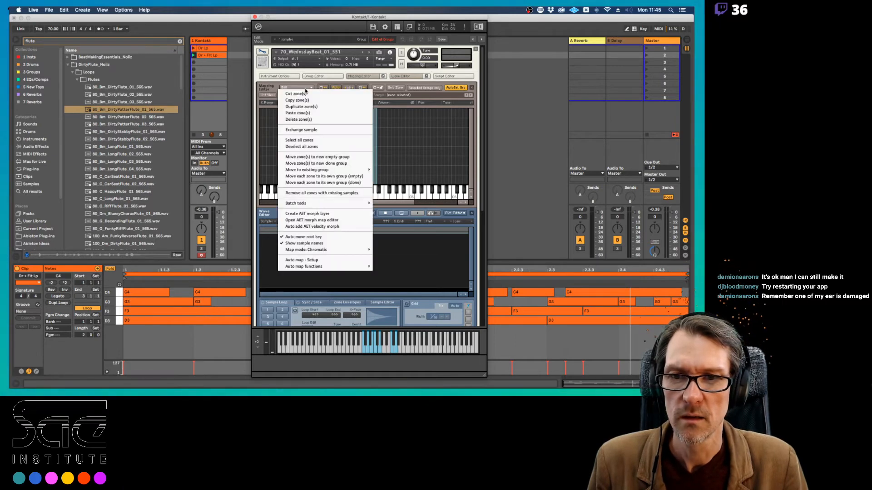
left_click(307, 113)
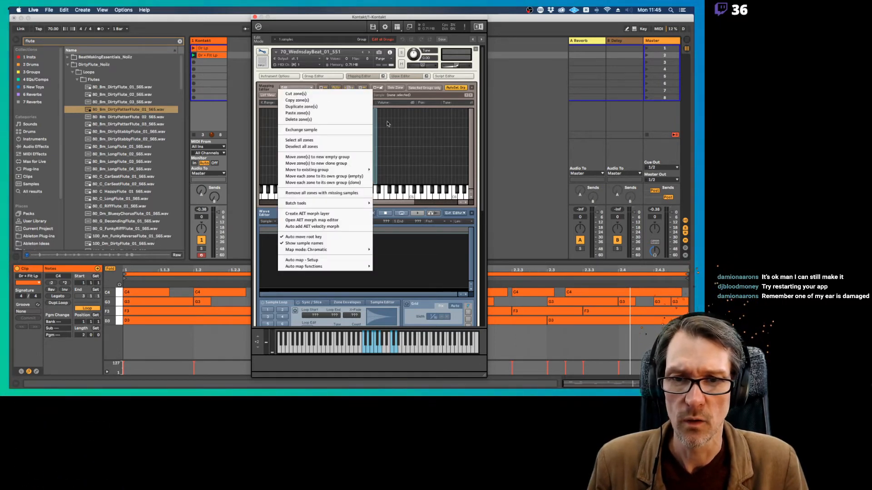
Select the D4 flute zone and move its sample start to the last loud flute hit, at about 4.3 s
left_click(376, 172)
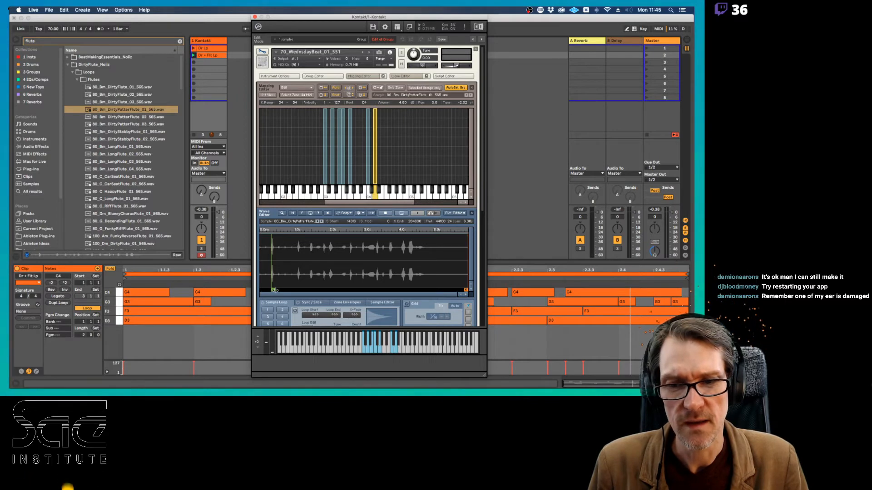
left_click_drag(274, 290, 378, 300)
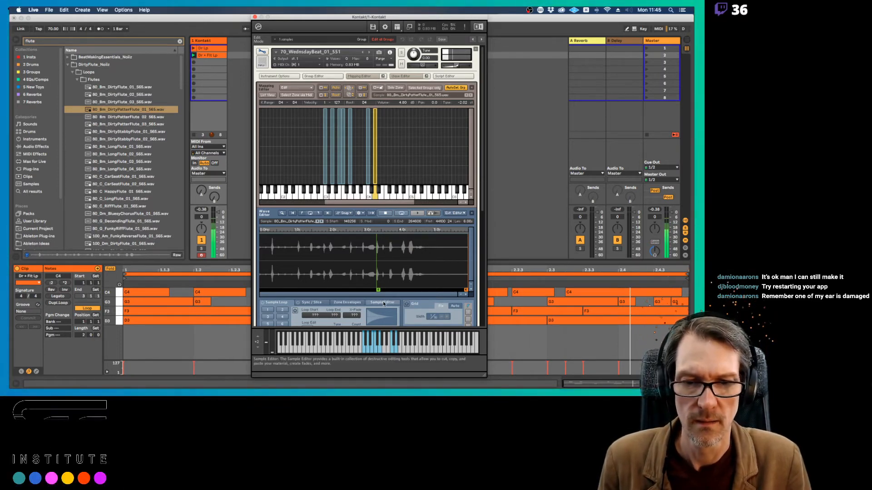
left_click_drag(377, 290, 410, 290)
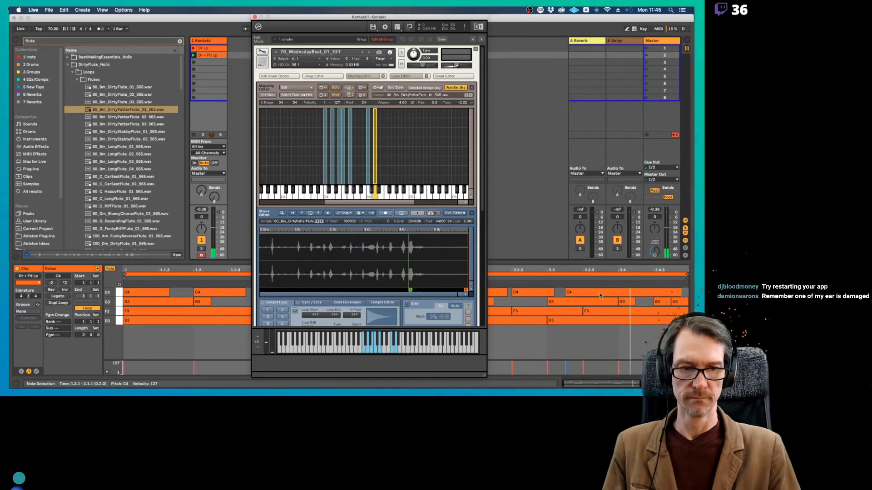
Shorten the last C4 note to end at 2.4.1, add a D4 note from 2.4.1 to 3.1.1, and play the clip
left_click(618, 292)
left_click_drag(681, 292, 624, 290)
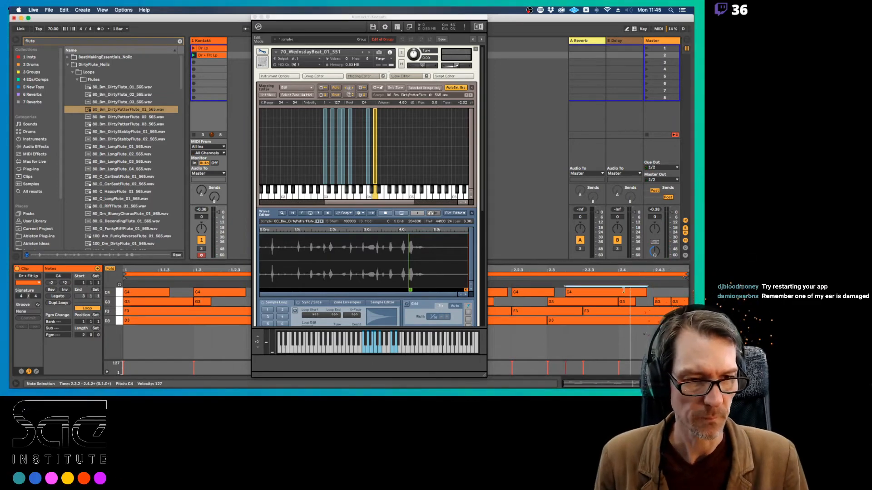
left_click(109, 270)
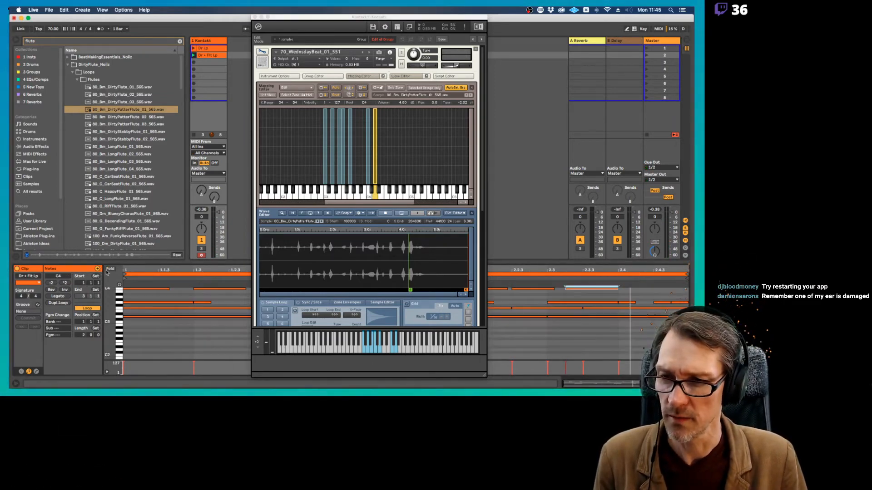
left_click_drag(107, 325, 117, 374)
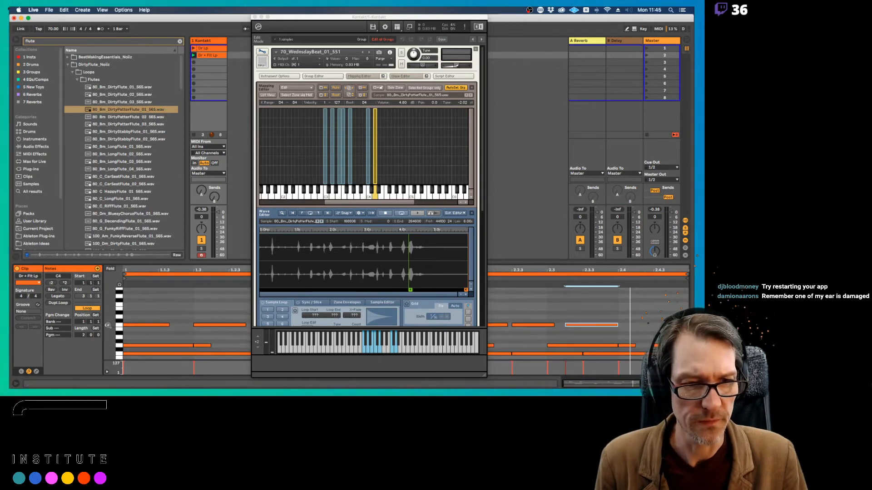
left_click_drag(585, 326, 637, 319)
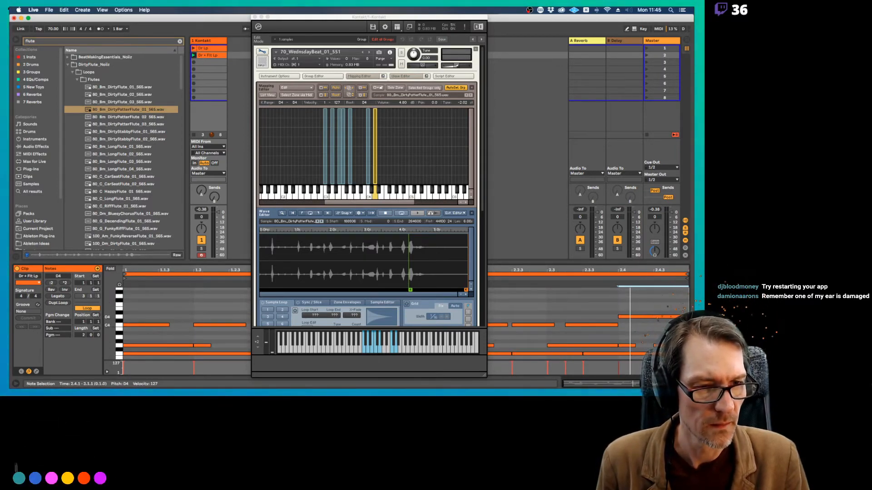
key("space")
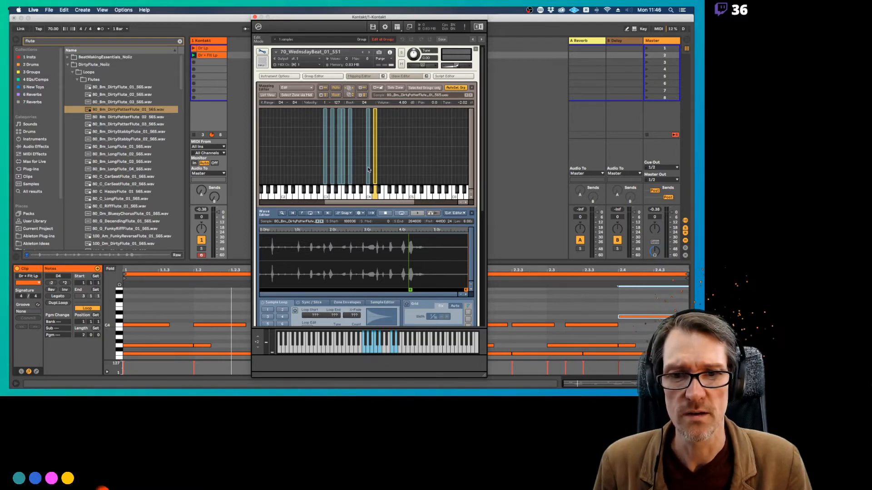
Duplicate the C4 flute zone again and move the new copy to E4
left_click(368, 169)
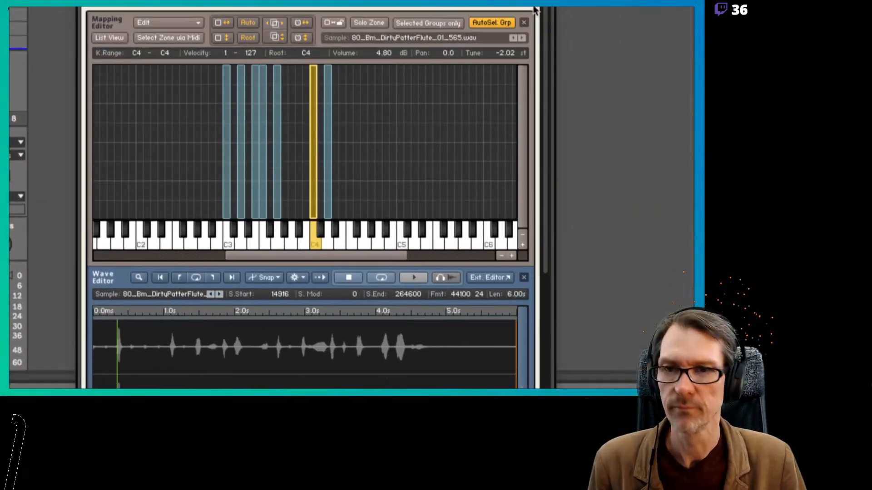
left_click(200, 58)
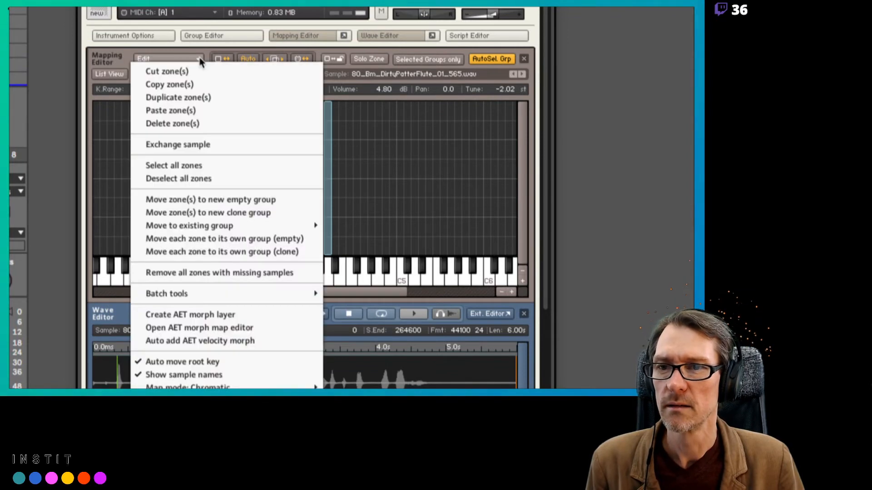
left_click(187, 98)
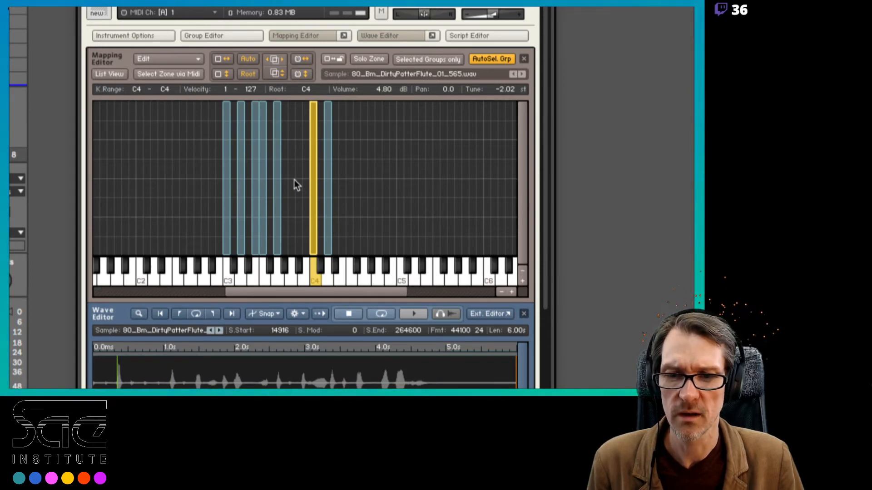
left_click(342, 180)
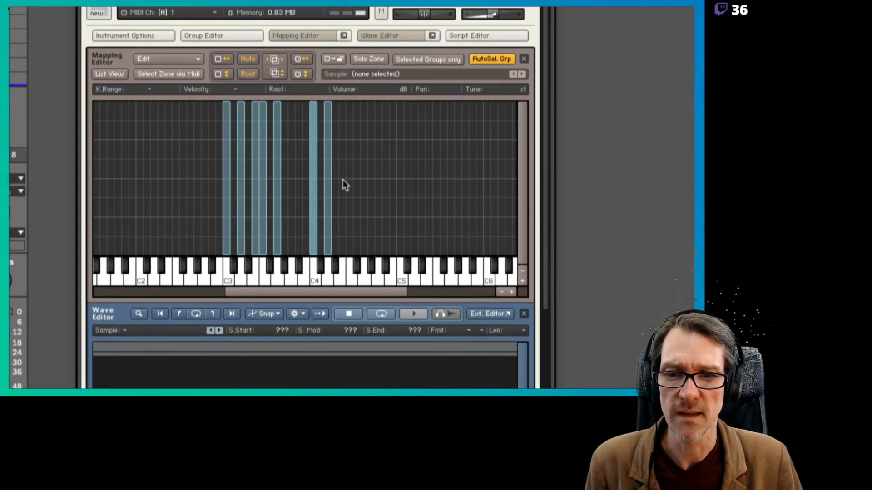
left_click(312, 183)
left_click_drag(316, 183, 345, 186)
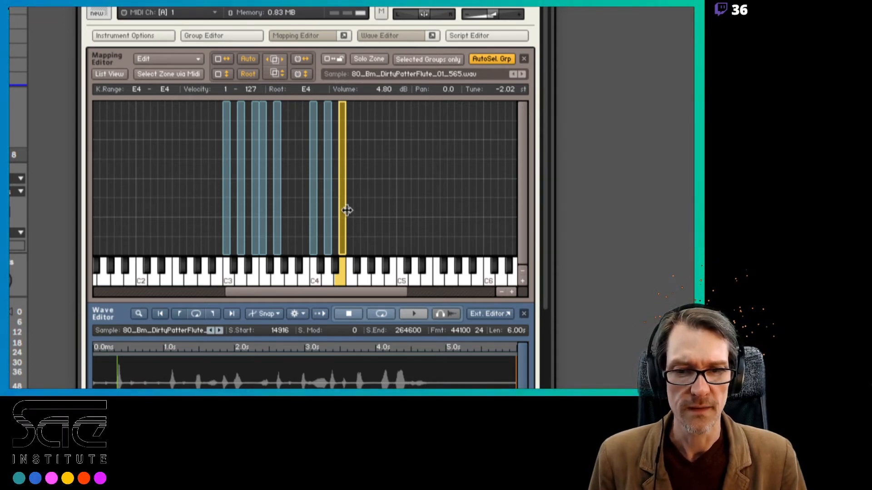
Move the E4 flute zone's sample start to 103056, at about 2.3 s in the waveform
left_click_drag(547, 257, 554, 367)
left_click_drag(544, 284, 550, 314)
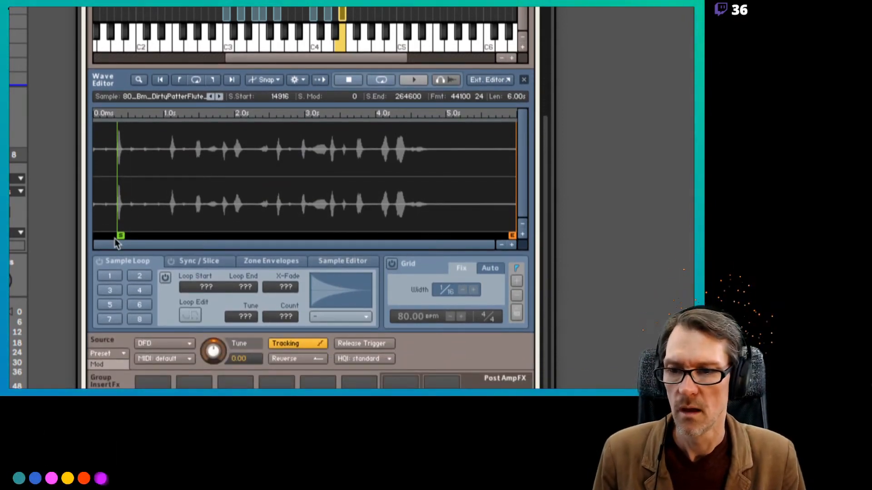
left_click_drag(120, 234, 200, 235)
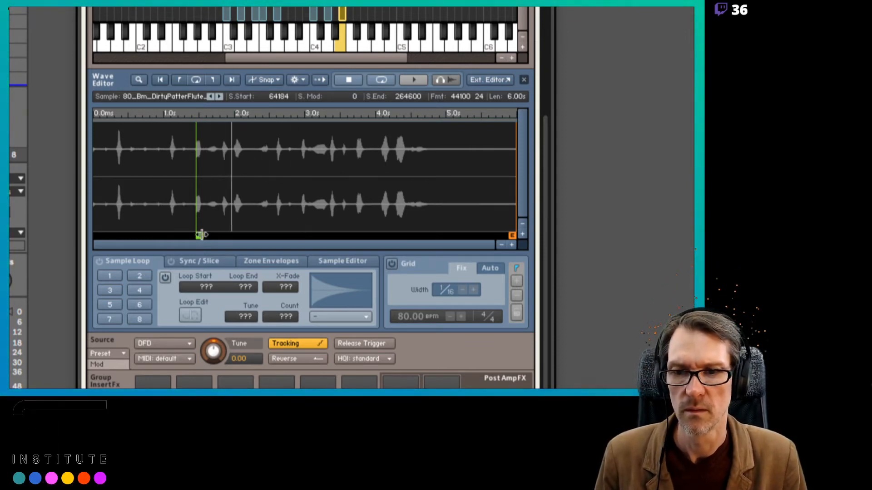
left_click_drag(200, 236, 263, 236)
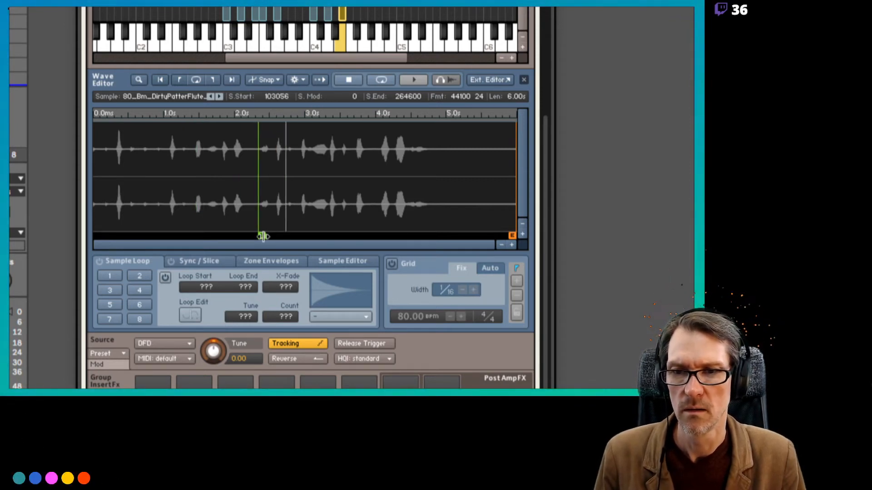
Align the E4 flute zone's sample start to the grid at 99225, and fine-tune it to about 2.3 s with the grid off
left_click(391, 265)
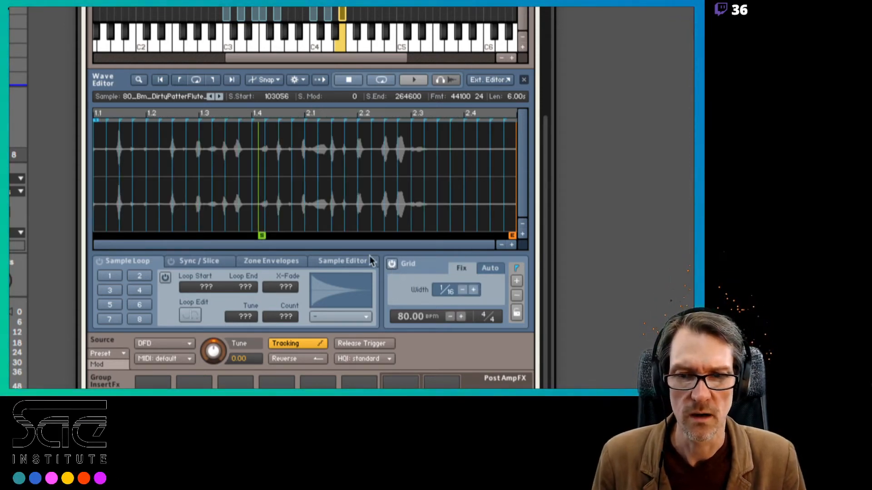
left_click_drag(261, 236, 253, 237)
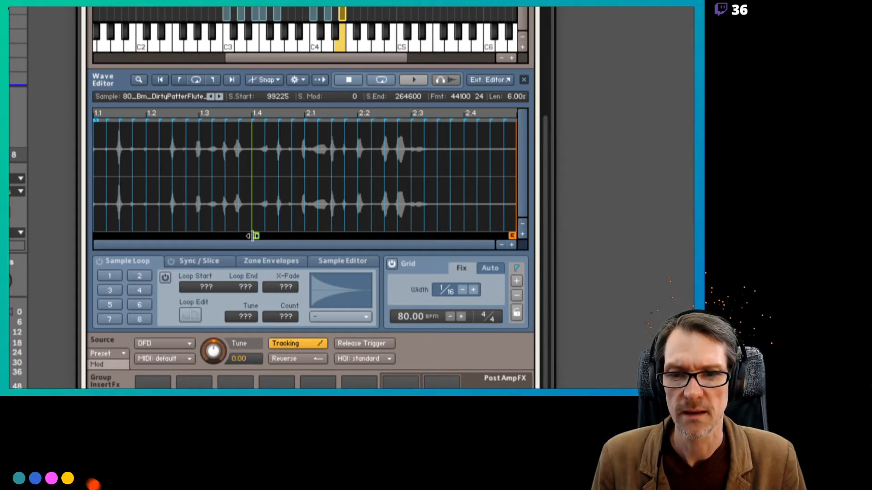
left_click(391, 264)
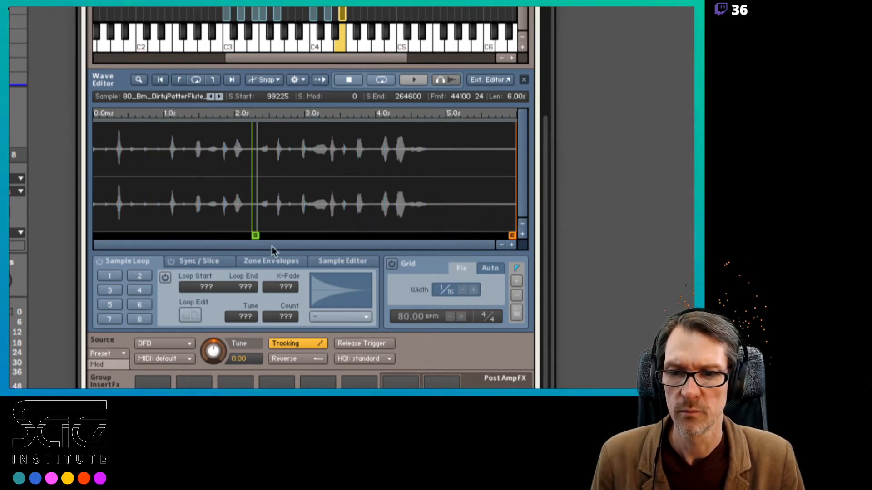
left_click_drag(253, 236, 253, 237)
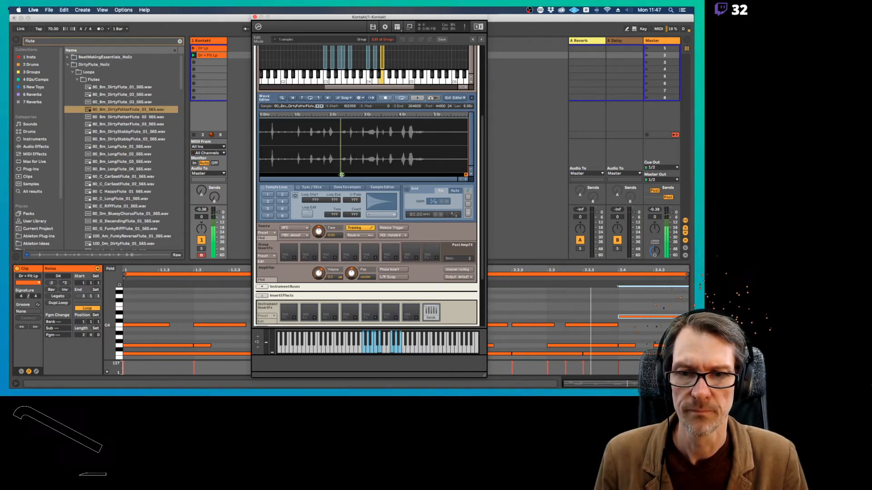
left_click_drag(337, 174, 340, 177)
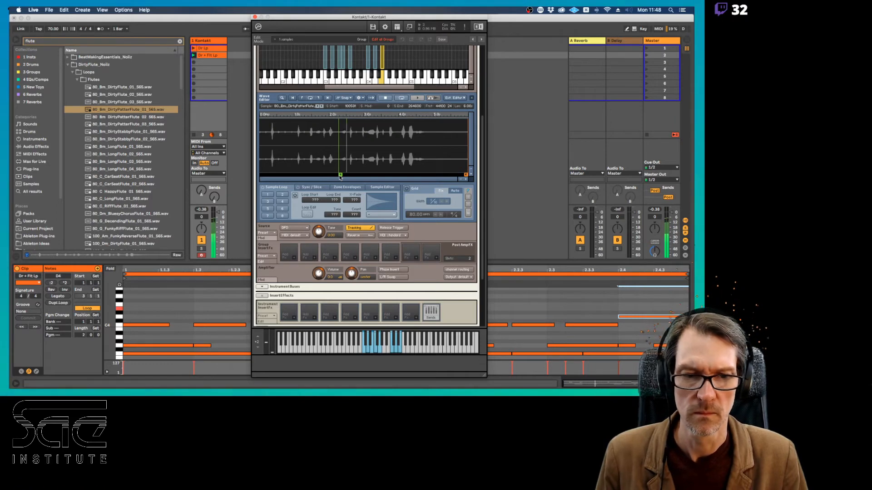
Shorten the C4 note starting at 1.3.1 to end at 1.4.3 and add an E4 note up to 2.1.1, playing the clip
left_click_drag(344, 19, 470, 13)
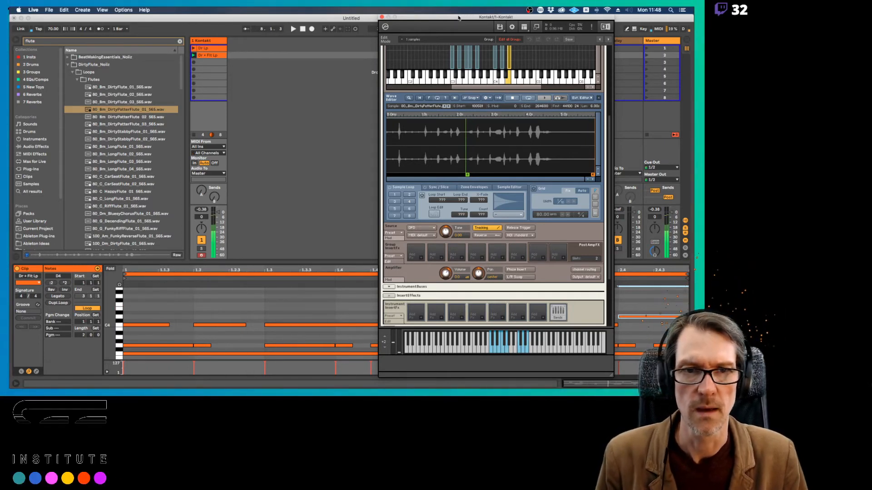
left_click_drag(458, 19, 584, 23)
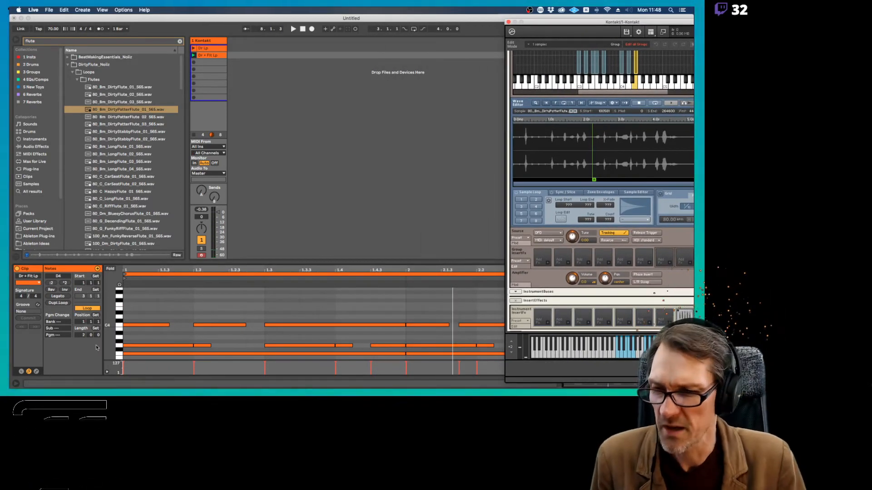
left_click_drag(139, 327, 370, 327)
key("space")
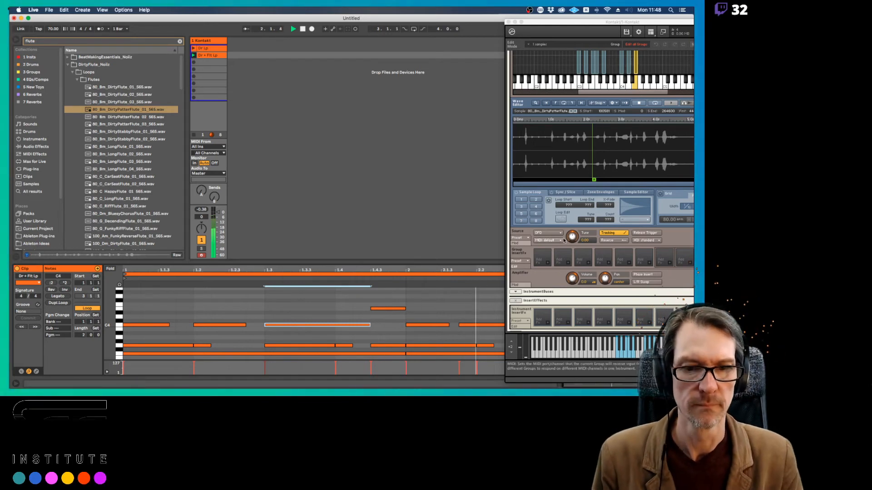
Move the E4 flute zone's sample start to 96321 and shorten the C4 note at 1.3.1 to leave a small gap before the E4 note
left_click_drag(593, 180, 592, 180)
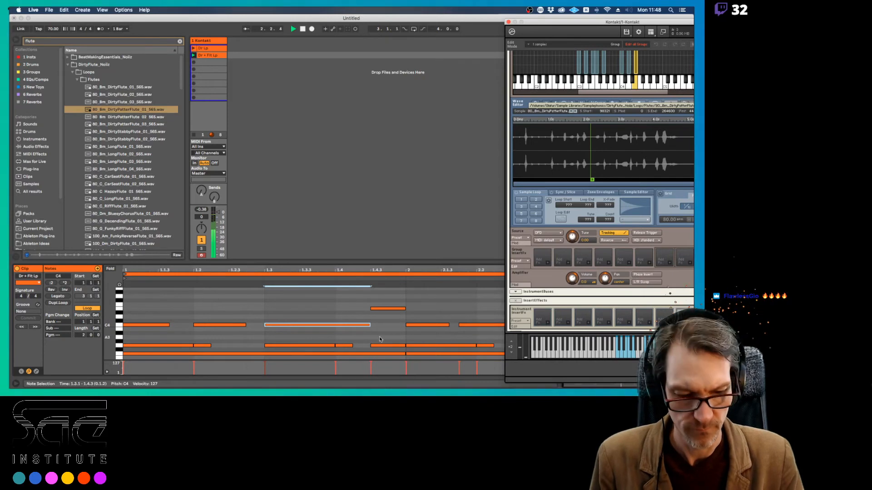
left_click_drag(370, 325, 361, 326)
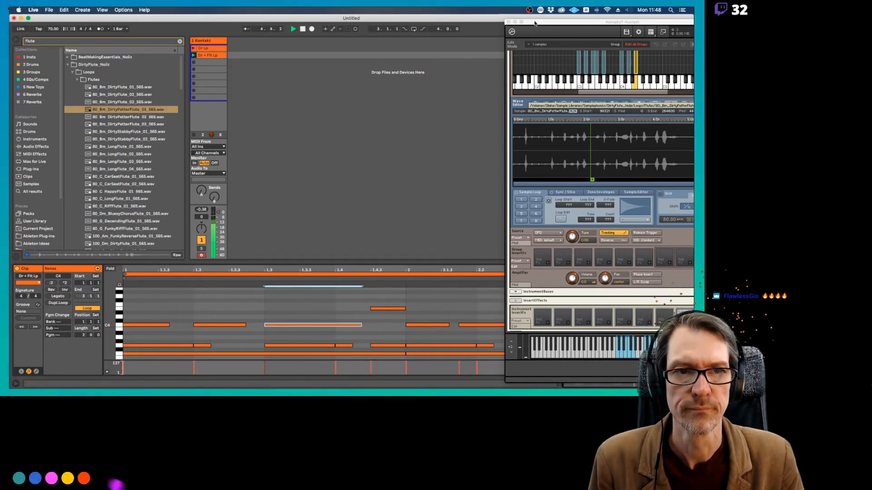
Hide Kontakt's Mapping and Wave Editors, and briefly open the Group Editor before hiding it too
left_click_drag(536, 21, 424, 13)
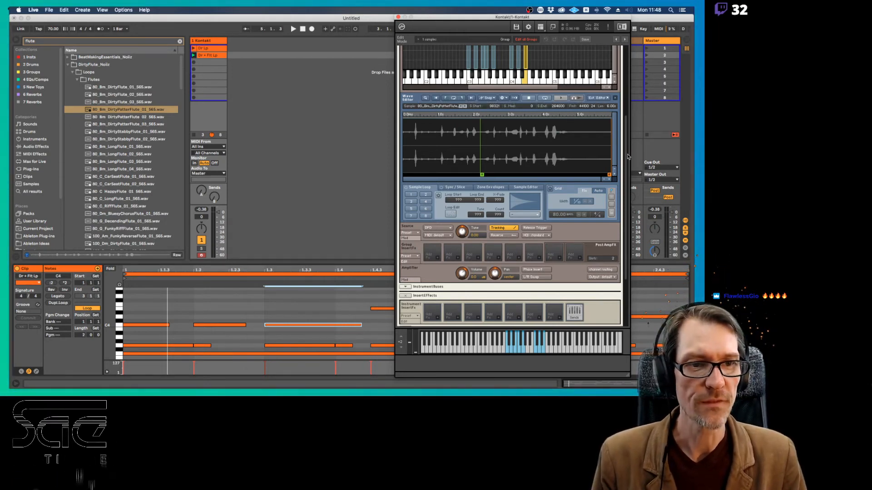
left_click_drag(626, 143, 621, 63)
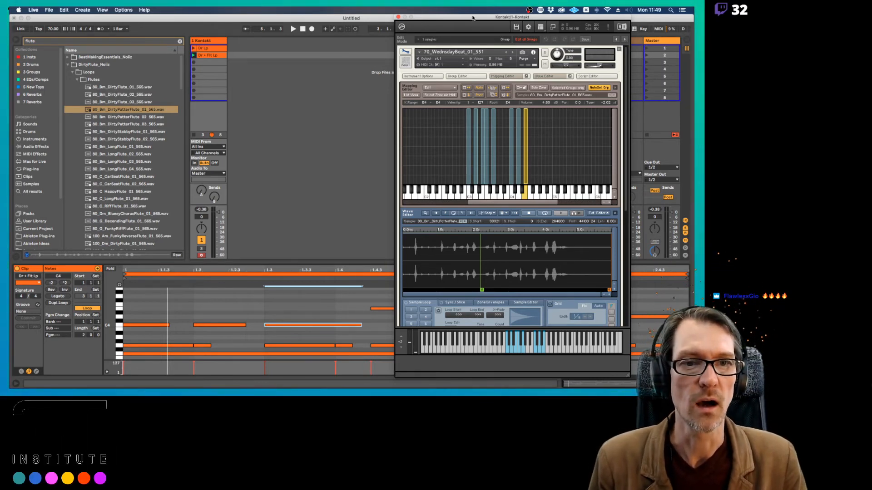
left_click_drag(472, 19, 453, 15)
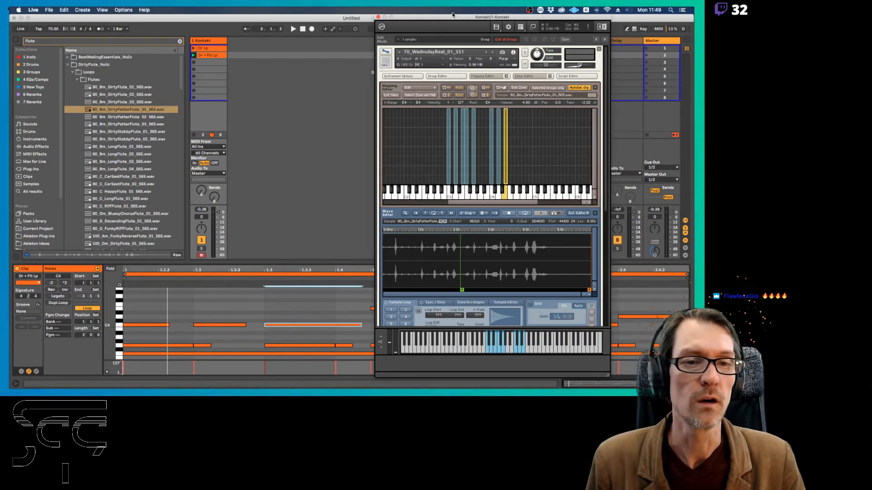
left_click(483, 75)
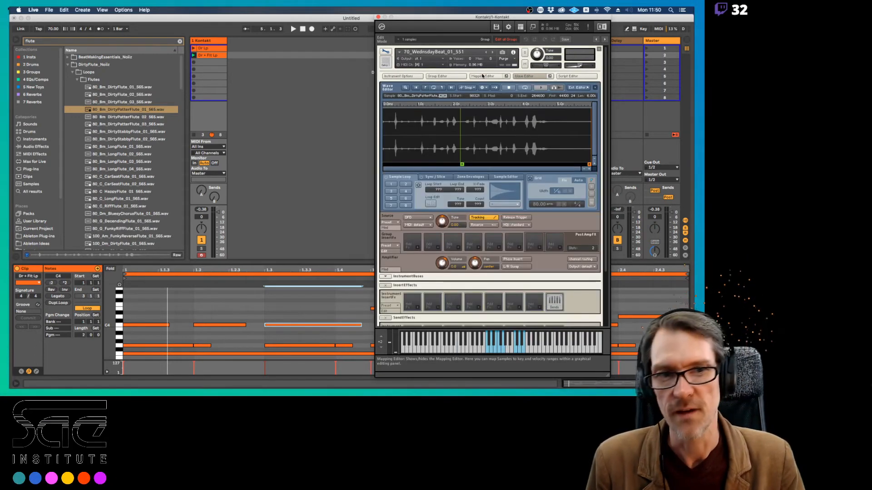
left_click(525, 75)
left_click(439, 77)
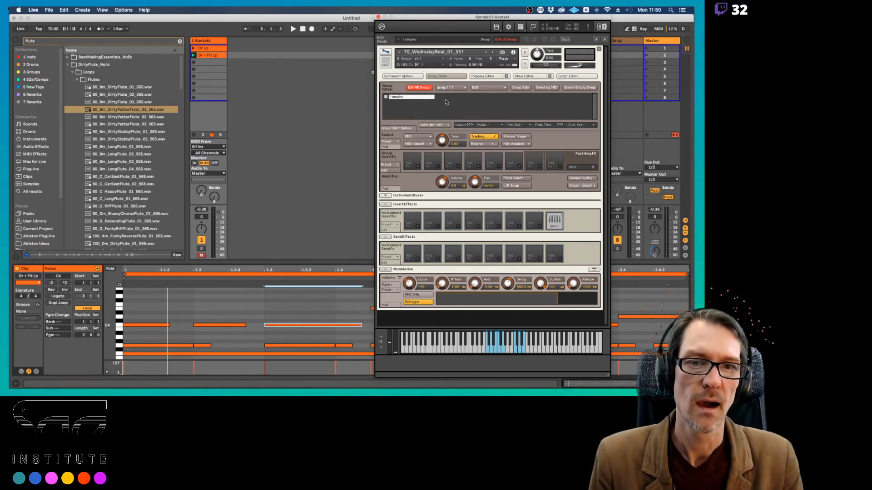
left_click(448, 77)
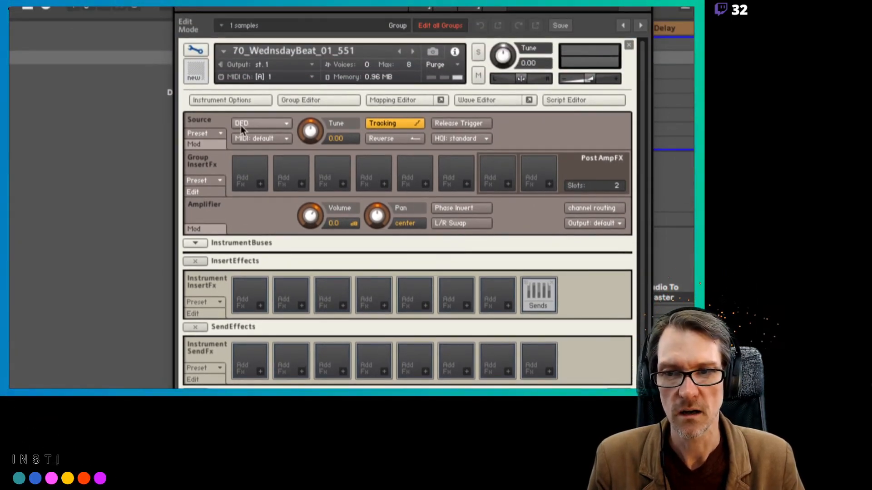
Try the wavetable playback mode in the Source module, checking the Mapping and Group Editors
left_click(273, 127)
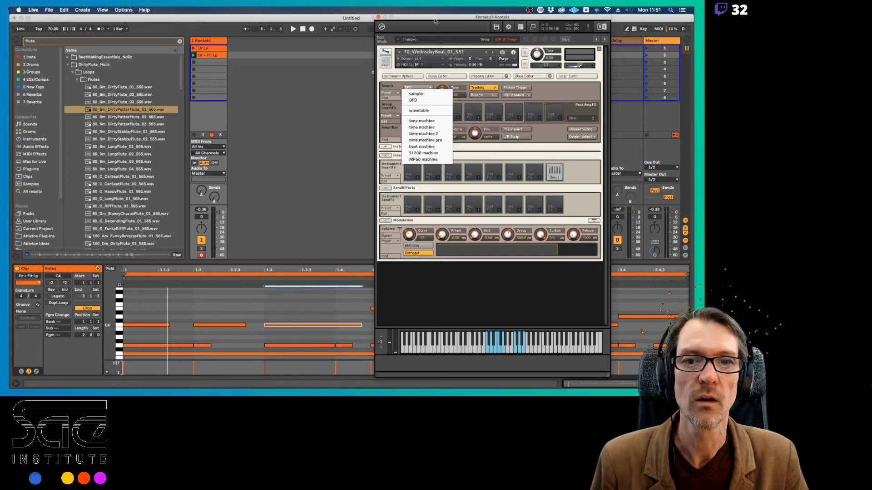
left_click(421, 112)
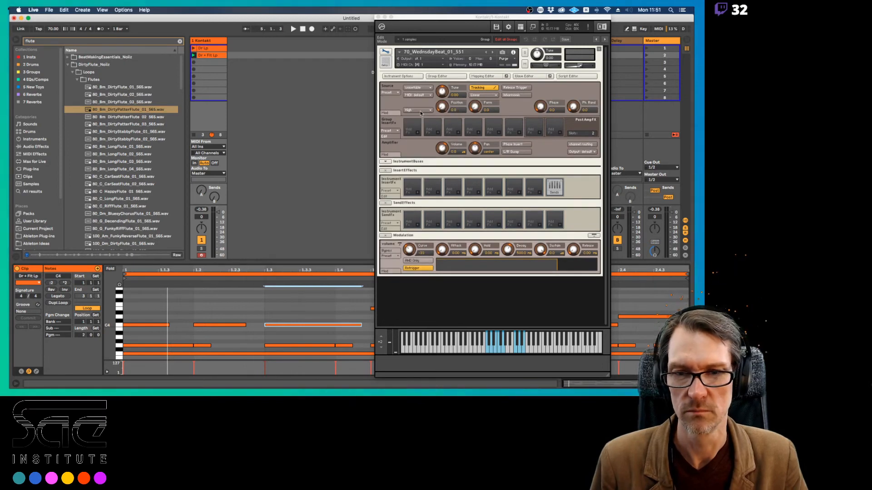
left_click(484, 76)
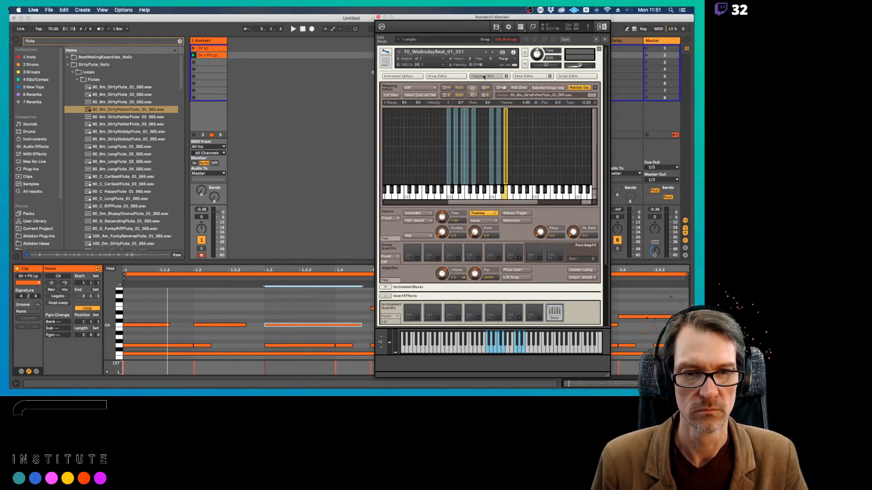
left_click(435, 77)
left_click(475, 76)
left_click(436, 76)
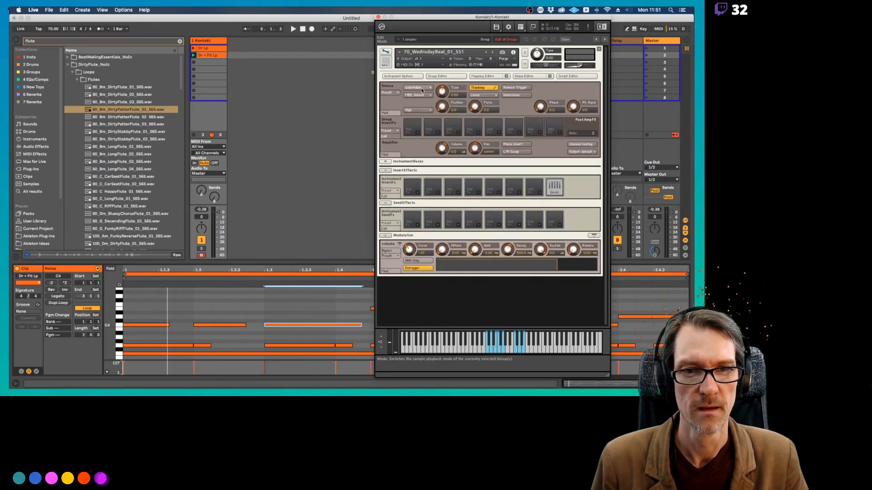
Set the Source module's playback mode to sampler and look through the other available modes without choosing one
left_click(418, 88)
left_click(422, 93)
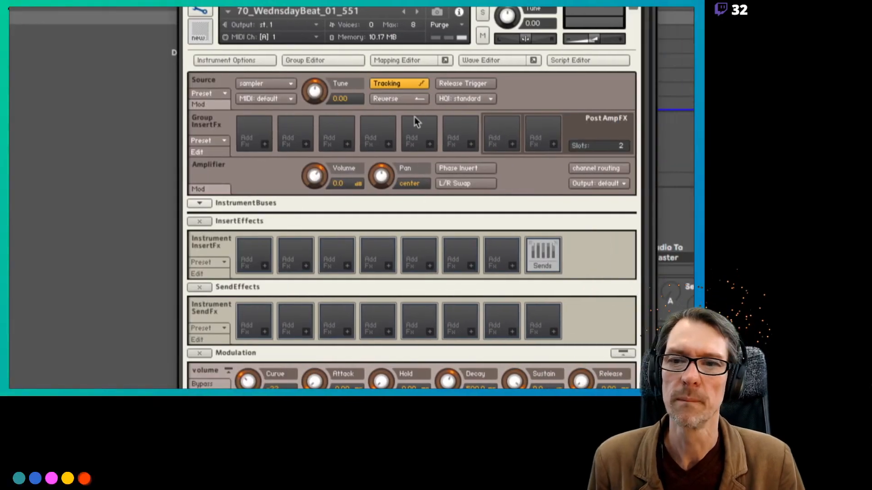
left_click(289, 84)
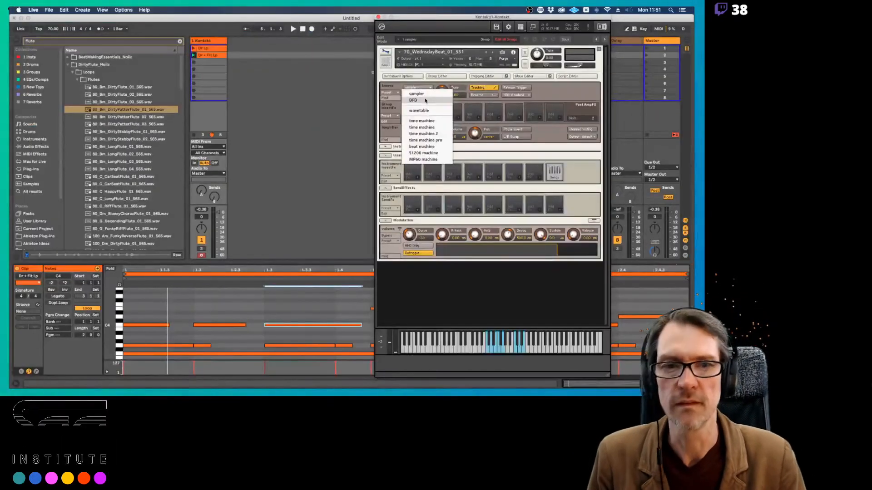
left_click(332, 101)
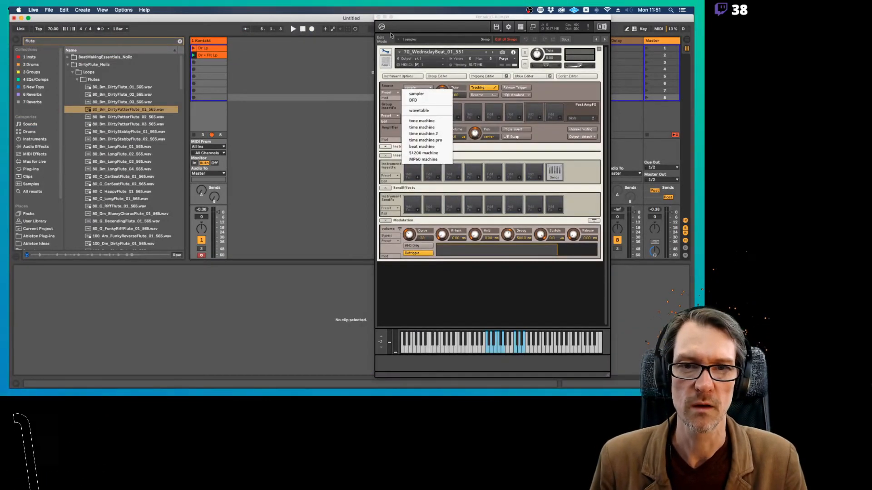
left_click(410, 15)
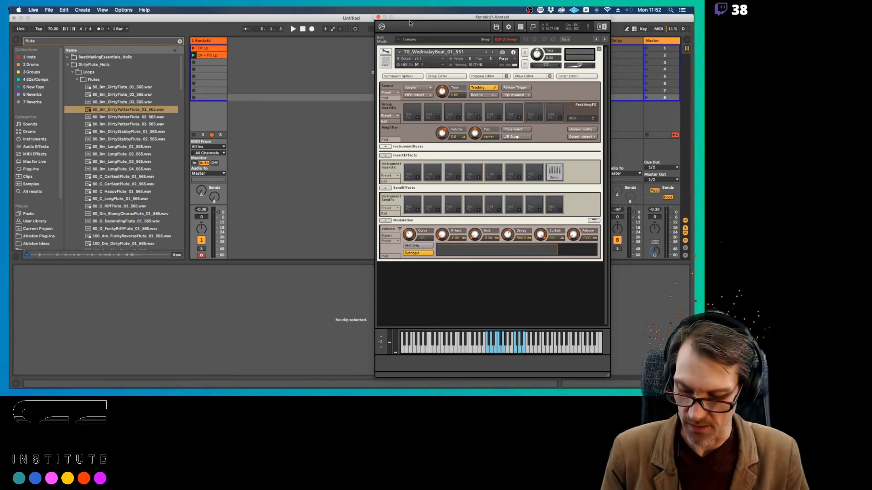
Switch to Preview and review the Kontakt and Sampler Engine pages of the C1 L38 Sampling Introduction PDF
key("super+Tab")
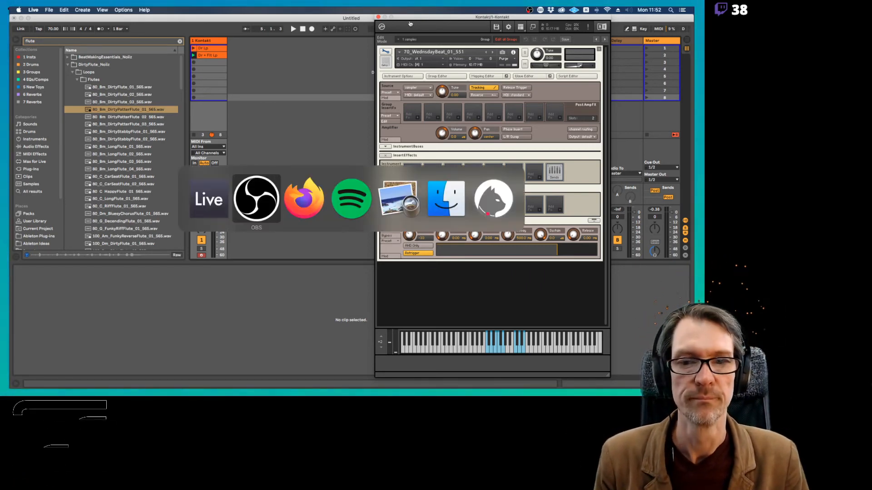
key("super+Tab")
key("super+Tab")
key("super+Tab")
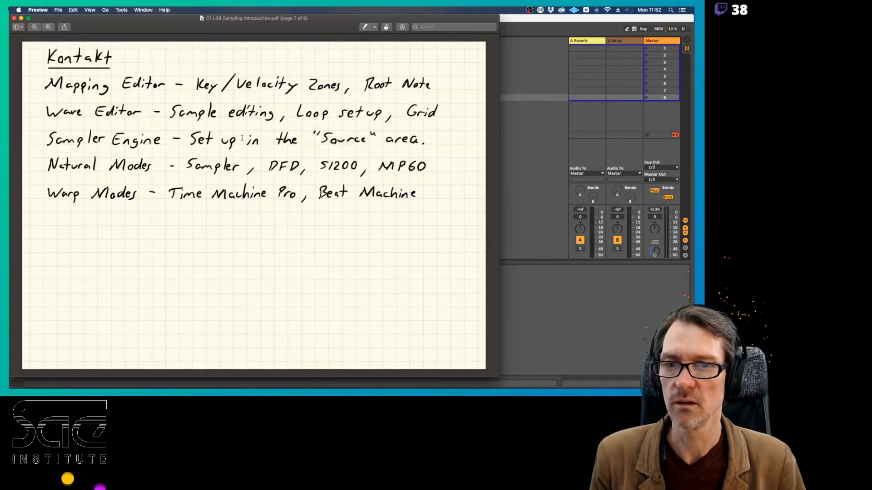
key("Down")
key("Up")
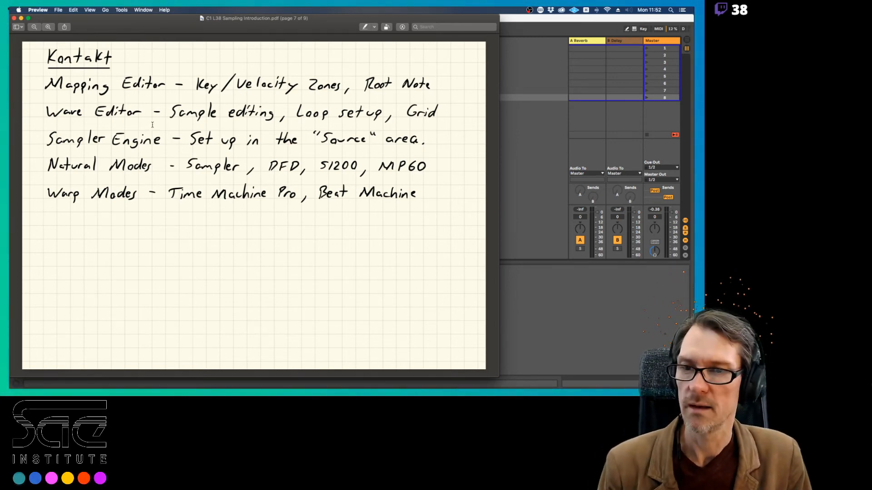
key("Down")
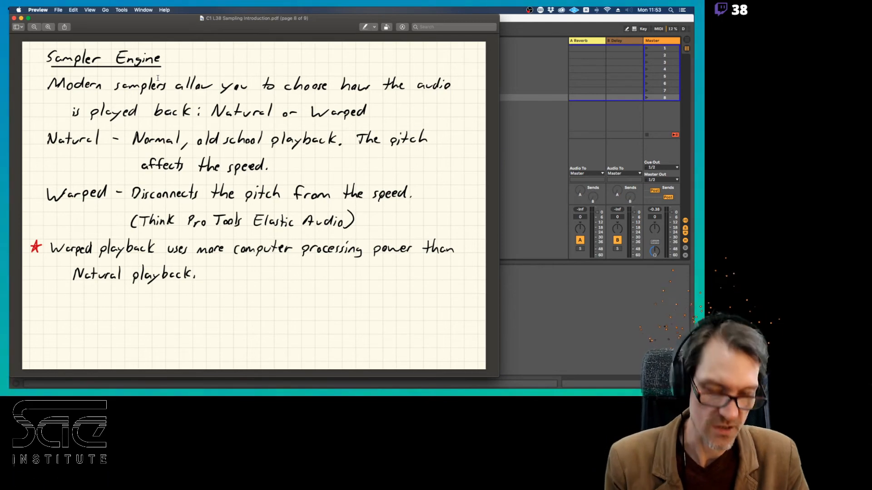
key("Down")
key("Up")
key("Up")
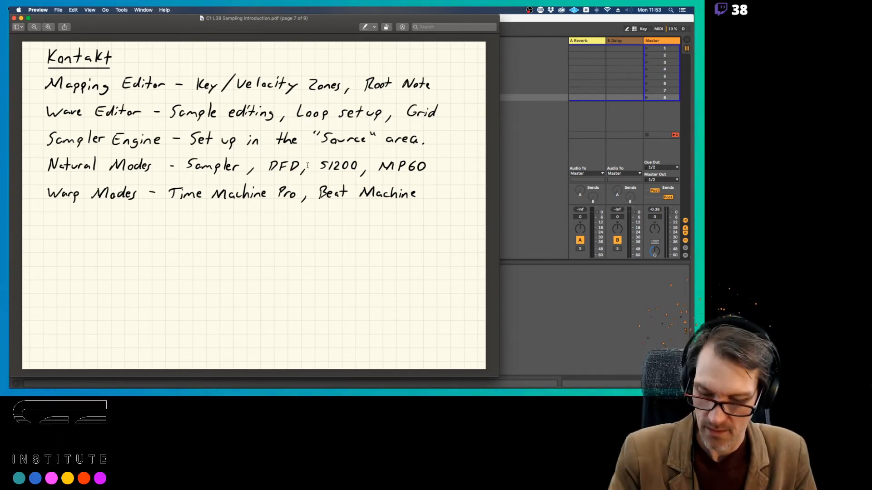
Switch to Ableton Live to examine the Source module's playback modes, and return to the Kontakt notes page in Preview
key("super+Tab")
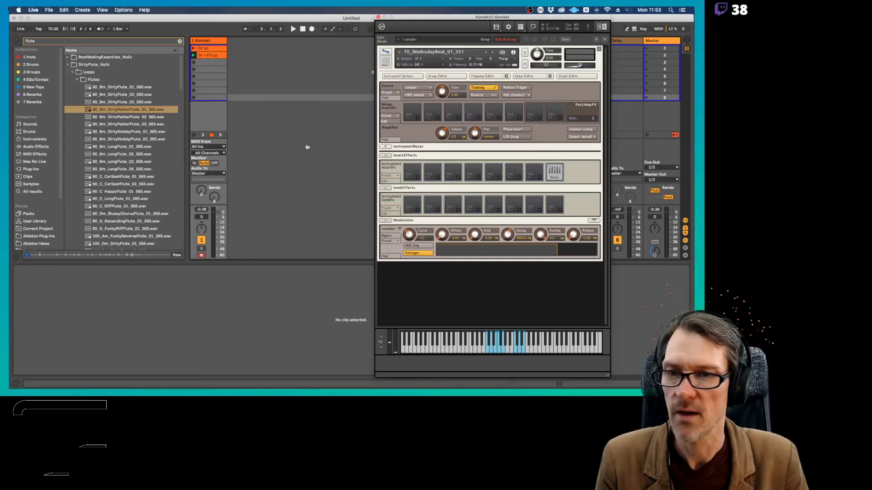
left_click(416, 87)
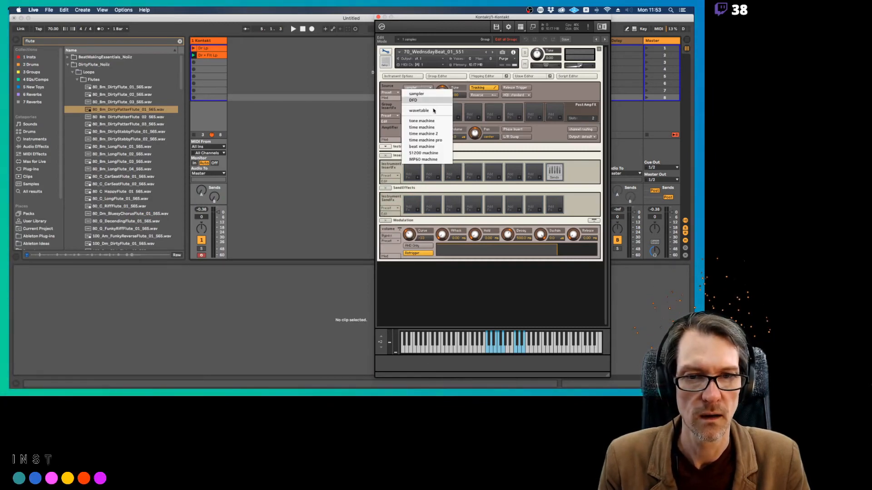
left_click(420, 90)
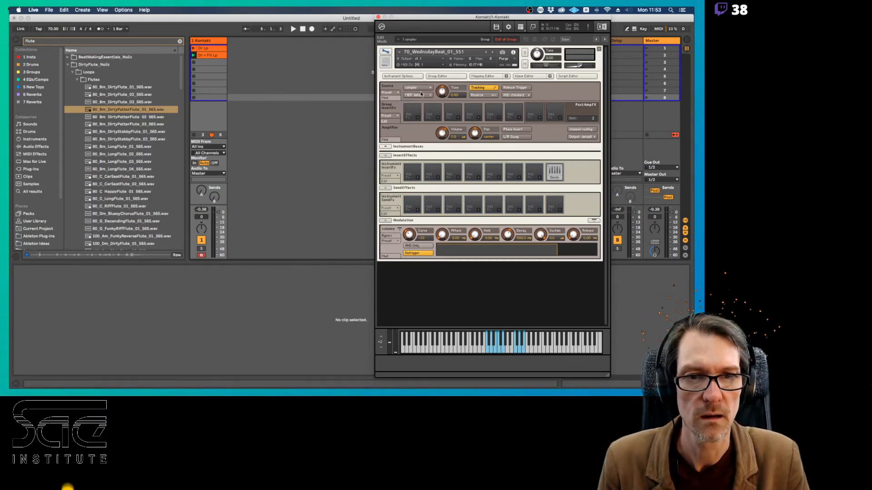
left_click(420, 91)
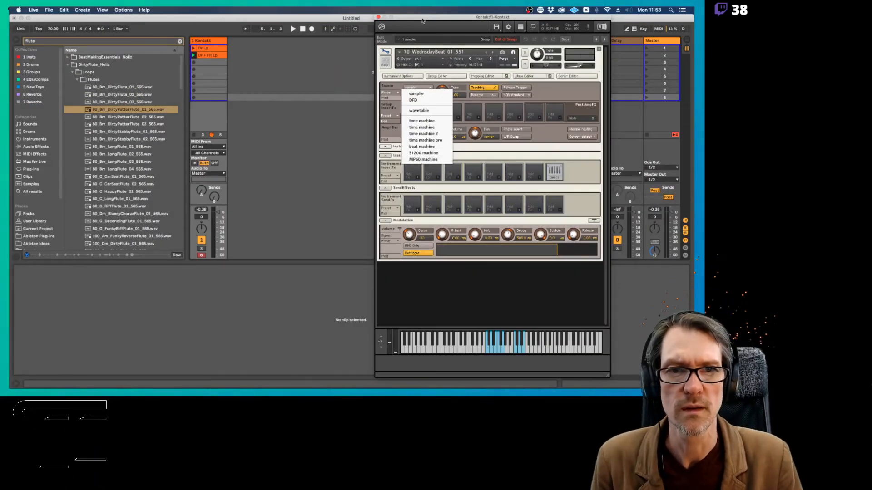
left_click_drag(422, 17, 275, 17)
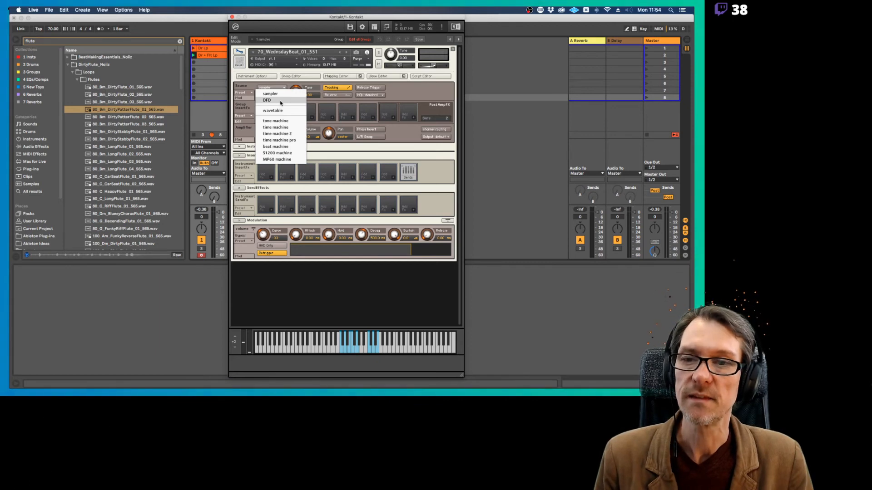
key("super+Tab")
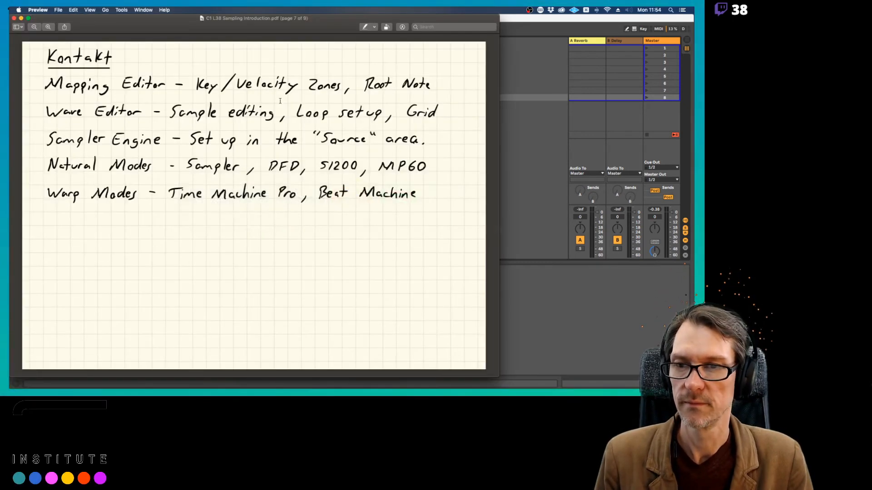
Review the Sampler Engine page and the DFD (Direct From Disk) page of the PDF, including the 88-key piano example
key("Down")
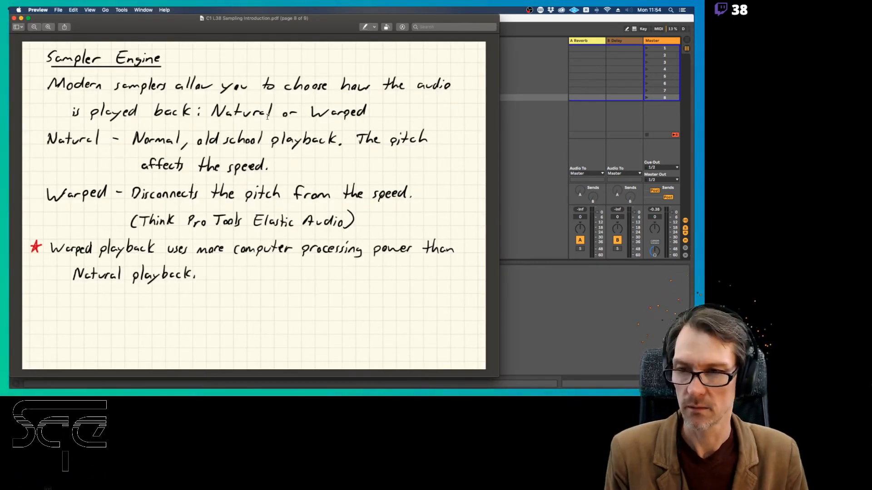
key("Down")
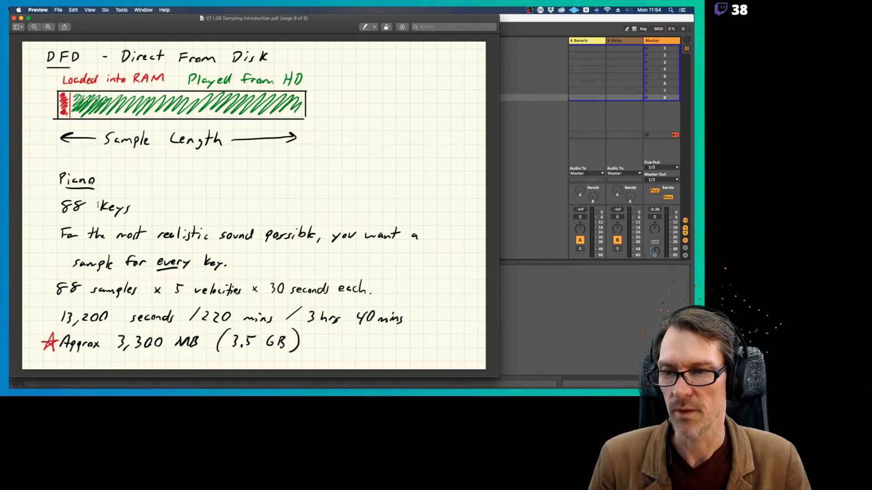
left_click_drag(64, 207, 130, 209)
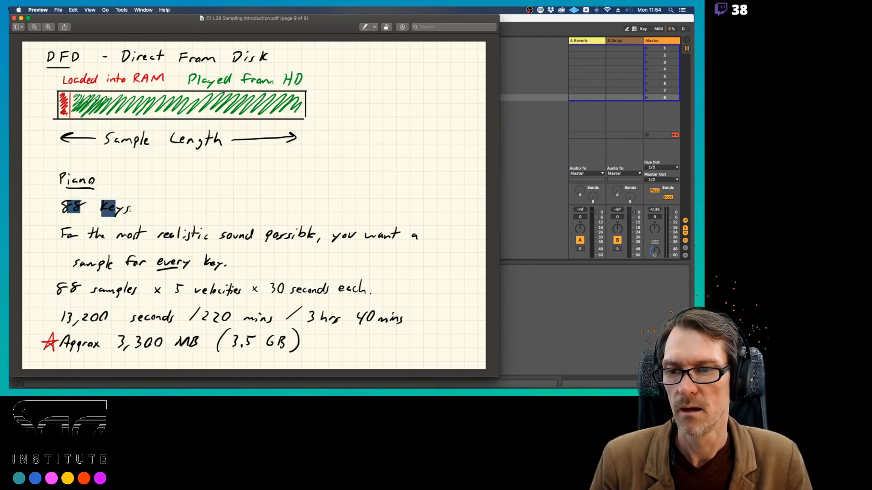
left_click(130, 209)
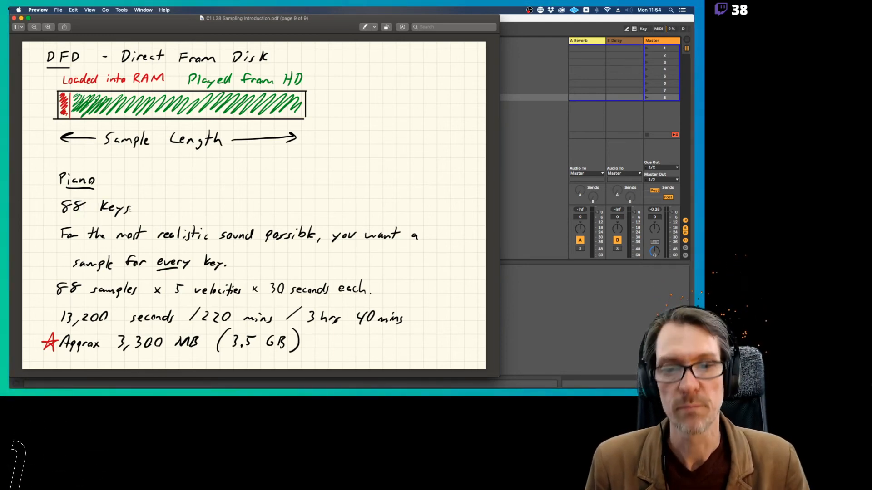
Switch to Ableton Live, close the Kontakt window and insert a new MIDI track beside the Kontakt track
key("super+Tab")
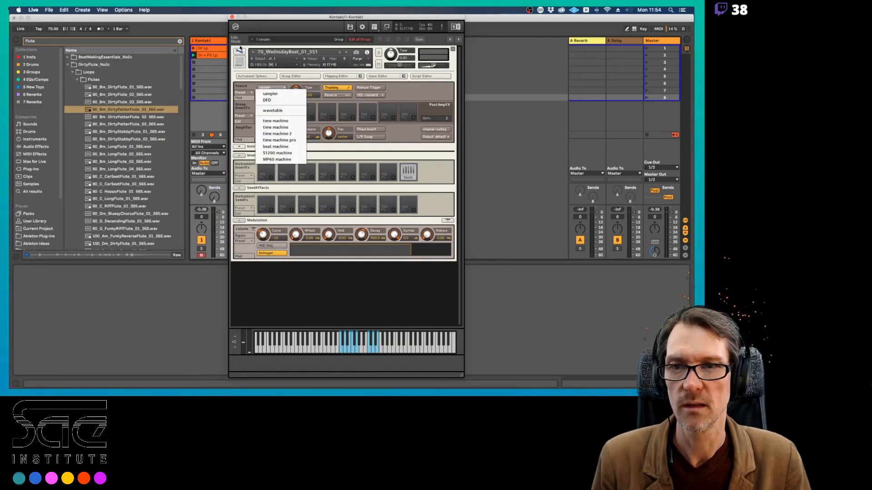
left_click(232, 17)
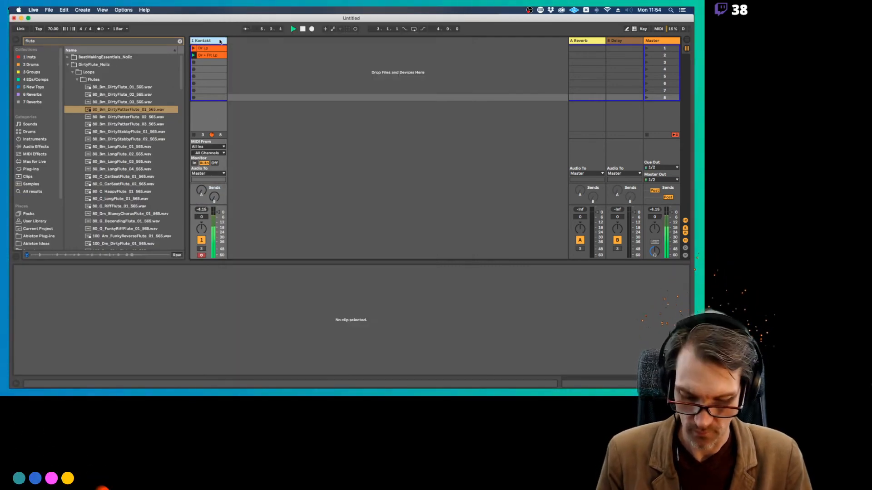
key("super+shift+t")
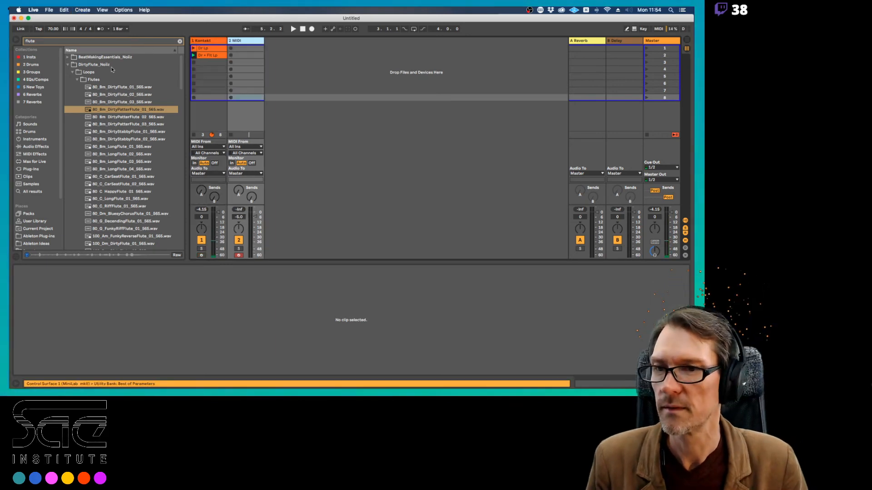
Clear the browser's flute search and load Kontakt from the Insts collection onto the new MIDI track
left_click(179, 41)
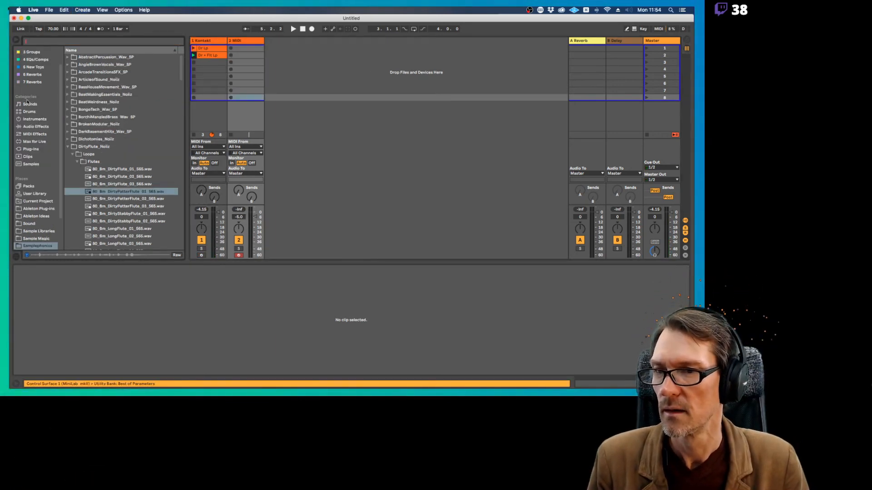
scroll(33, 58, "down", 2)
scroll(34, 56, "up", 2)
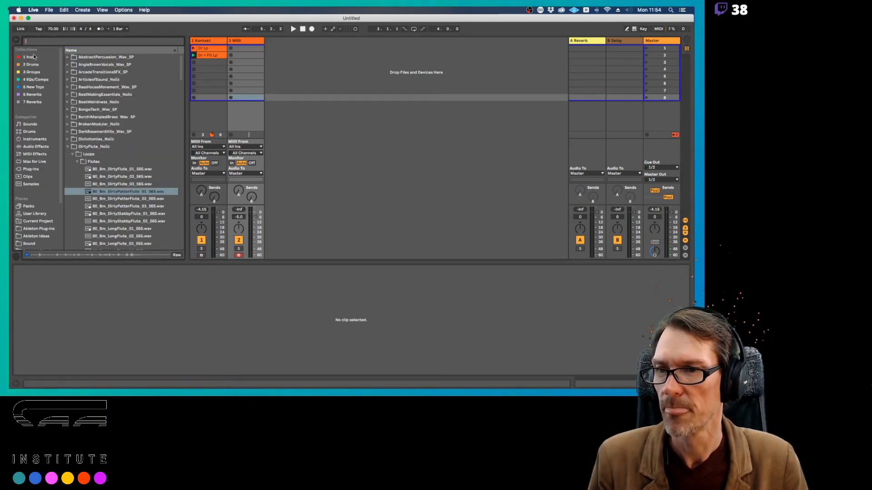
left_click(51, 58)
left_click(83, 80)
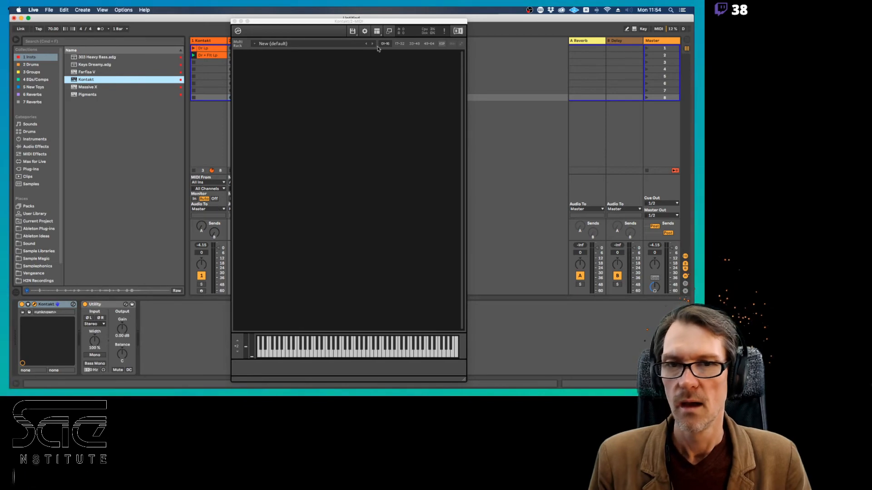
Show Kontakt's library browser and load Alicias Keys.nki from the Alicia's Keys library
left_click(376, 31)
left_click(383, 39)
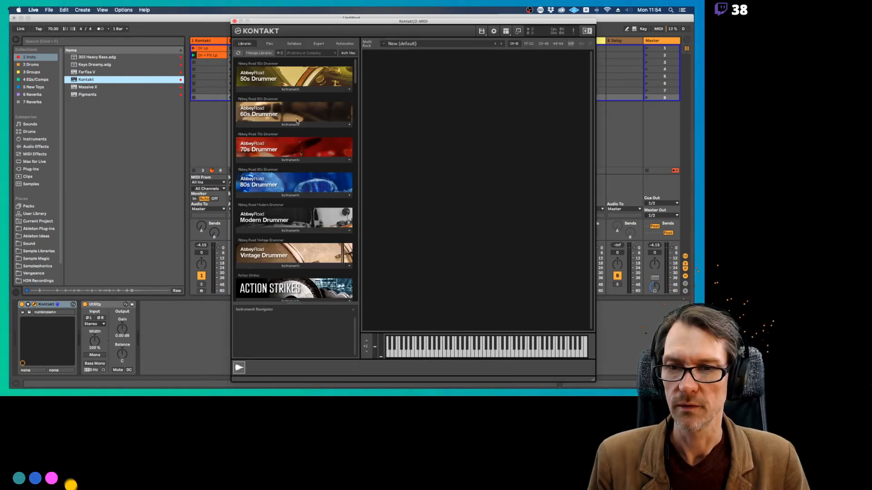
scroll(286, 196, "down", 5)
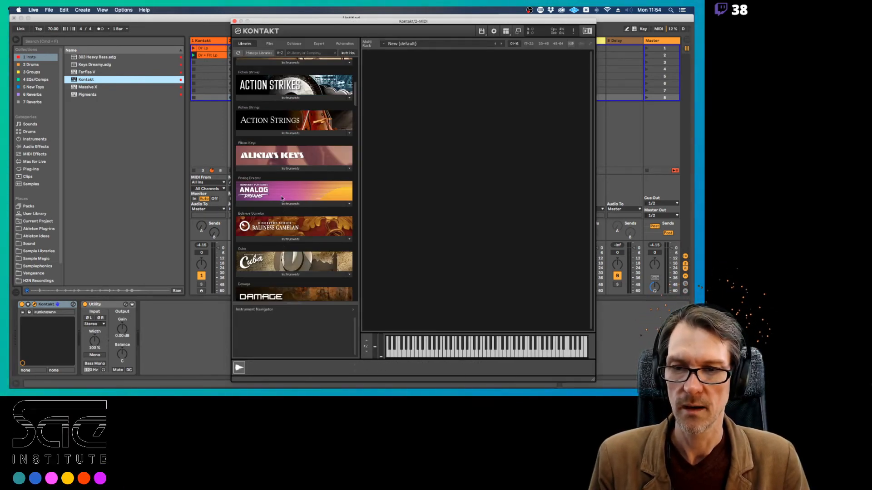
left_click(291, 168)
double_click(264, 177)
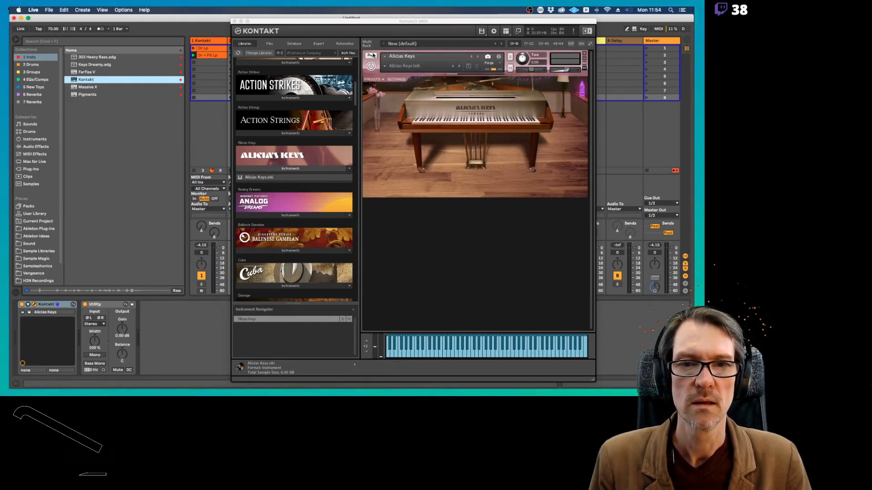
Open Alicias Keys for editing and examine its key and velocity zones in the Mapping Editor
left_click(371, 56)
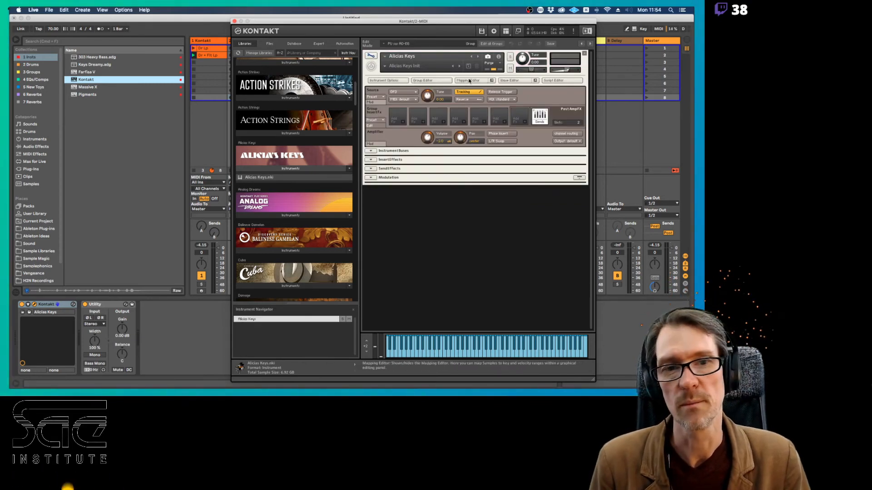
left_click(477, 81)
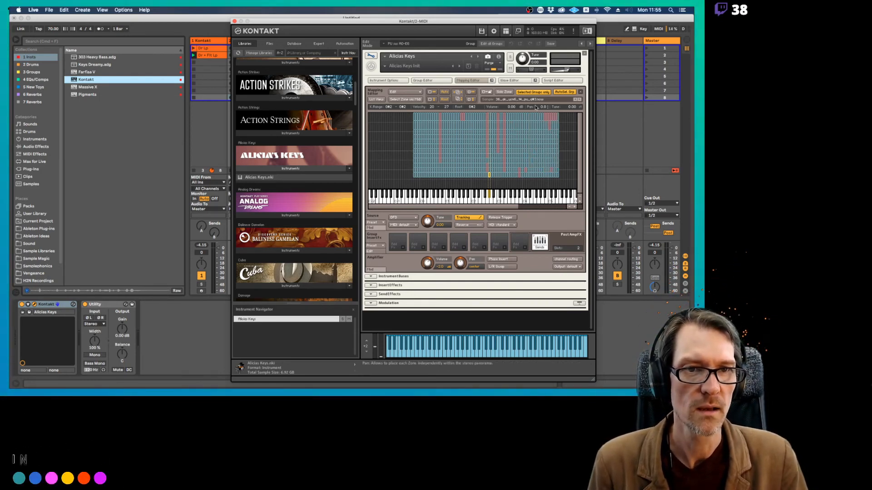
left_click_drag(528, 23, 500, 16)
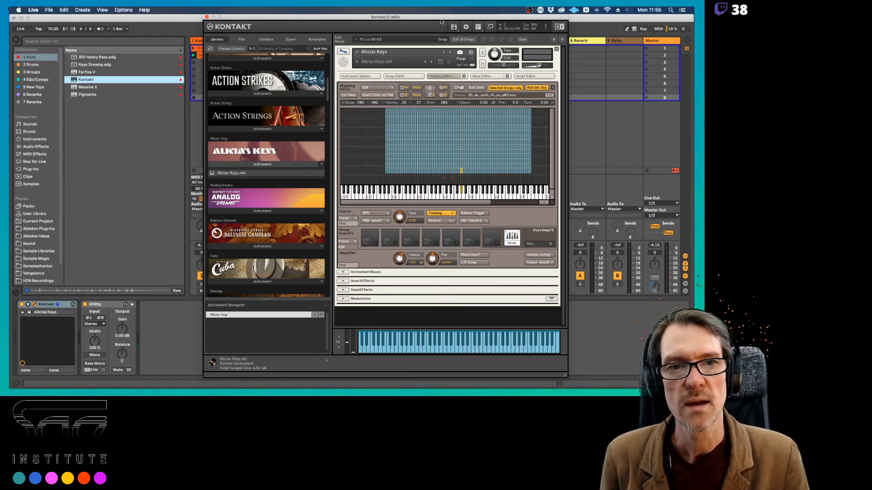
left_click_drag(441, 20, 401, 20)
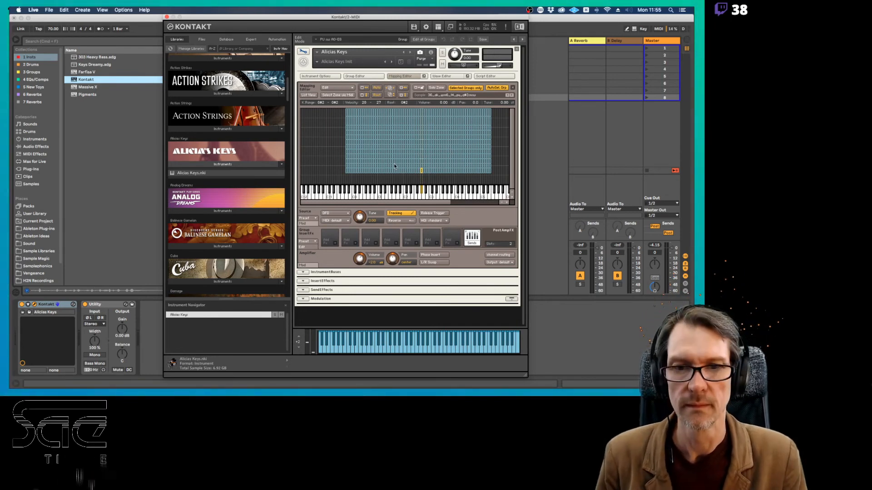
left_click_drag(391, 201, 407, 205)
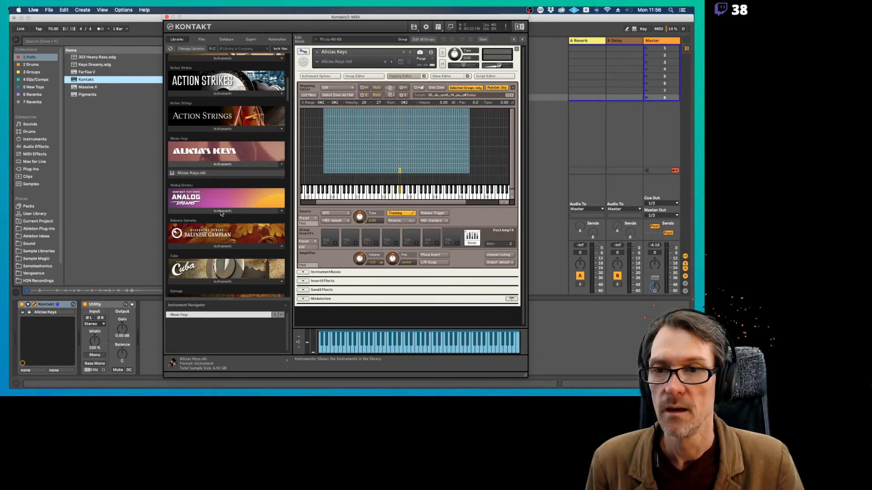
Browse the Kontakt libraries and check the sample sizes of the Una Corda and Session Strings Pro 2 Ensemble - Modern instruments
scroll(221, 213, "down", 20)
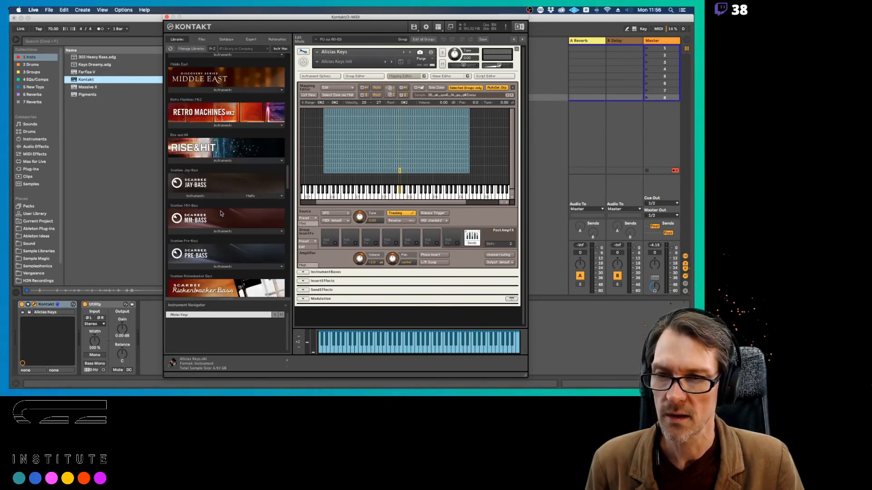
scroll(221, 214, "down", 10)
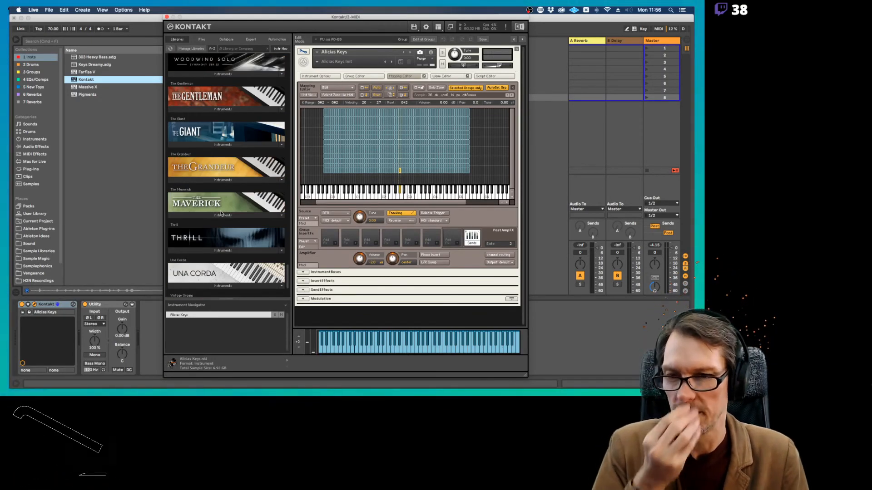
scroll(221, 214, "down", 2)
left_click(222, 221)
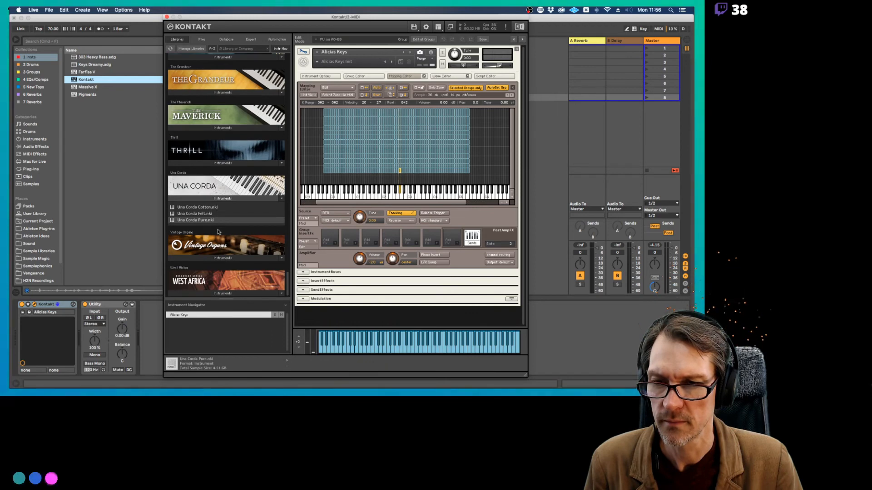
scroll(218, 232, "up", 5)
scroll(218, 232, "up", 10)
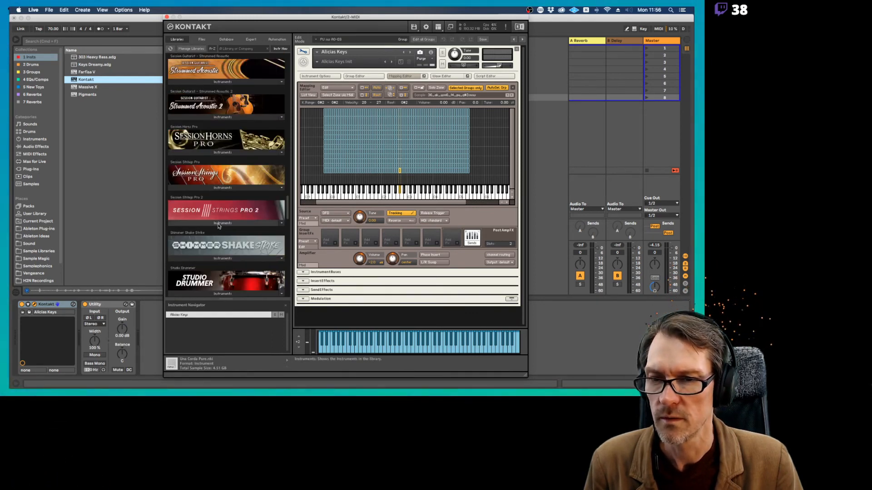
left_click(217, 223)
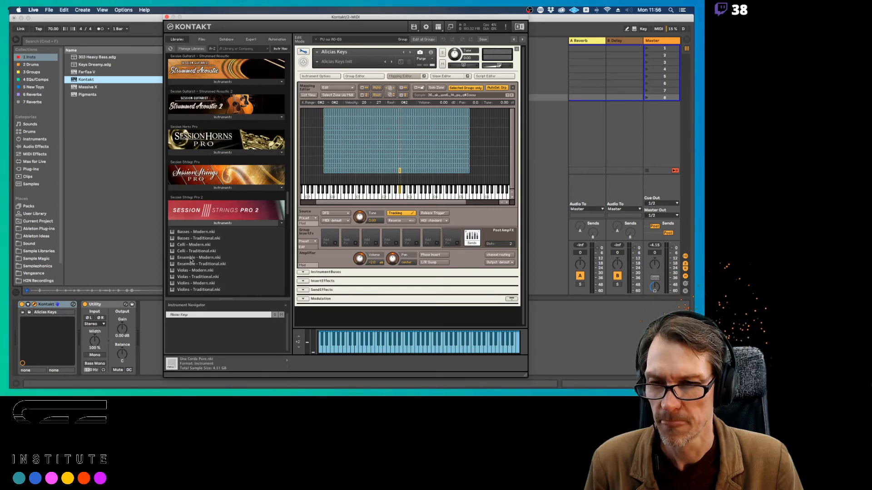
left_click(190, 258)
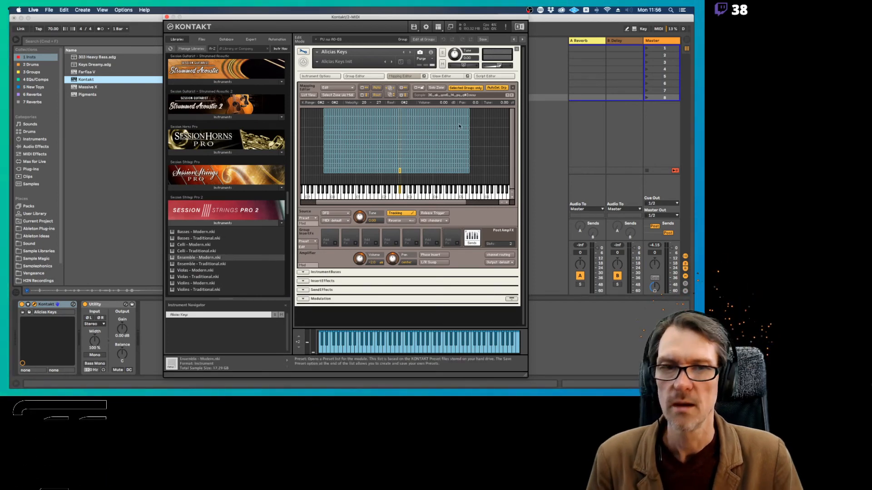
Remove Alicias Keys from the rack and load Ensemble - Modern.nki from Session Strings Pro 2
left_click(516, 48)
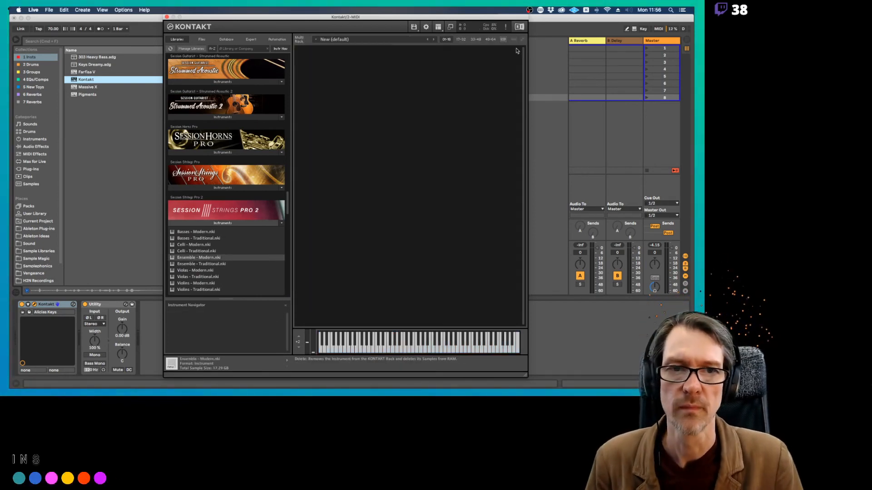
left_click(186, 260)
left_click_drag(187, 258, 223, 247)
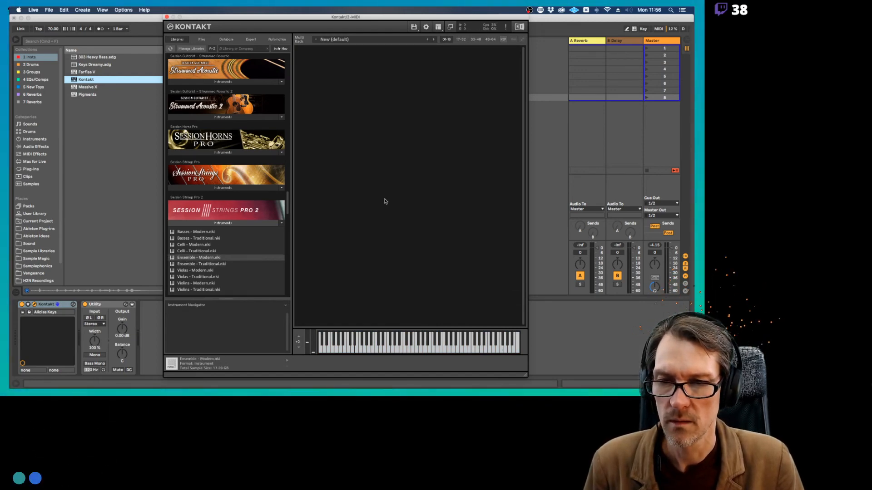
left_click_drag(385, 201, 385, 201)
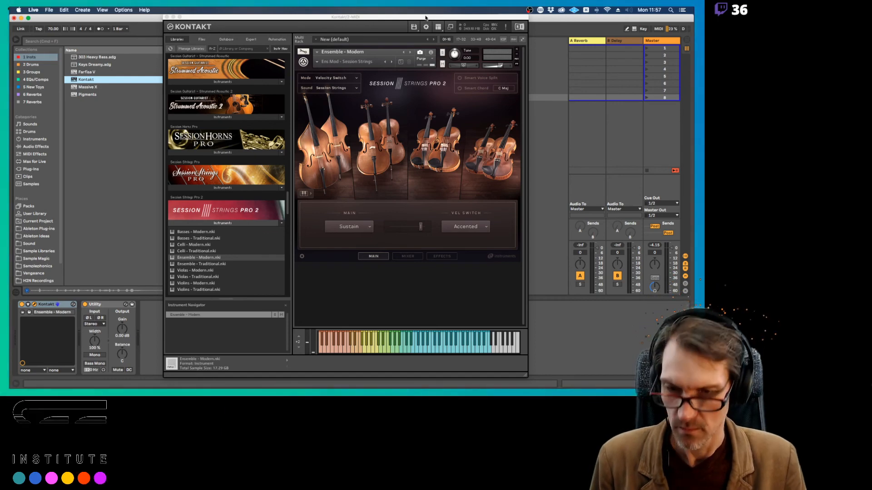
Check the DFD notes page in Preview, return to Ableton Live and close the Kontakt window
key("super+Tab")
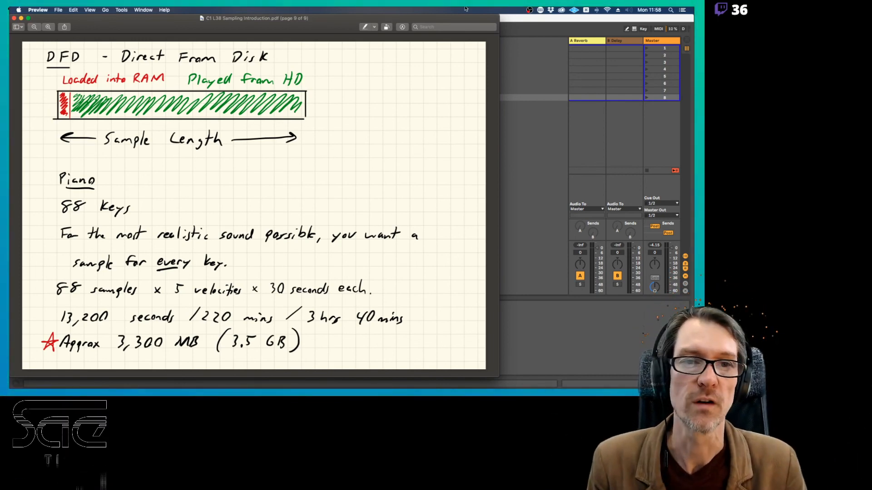
left_click(515, 18)
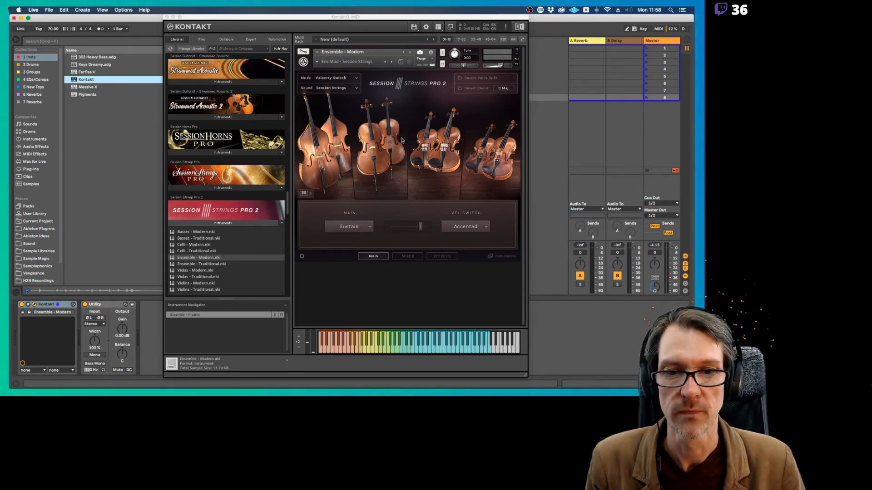
left_click(166, 18)
Delete the Kontakt device from the second MIDI track, keeping its Utility effect
left_click(241, 41)
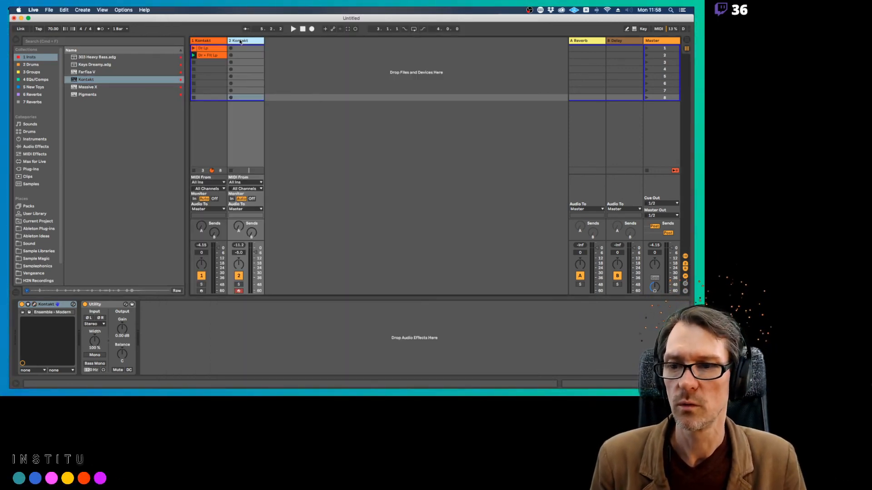
left_click(65, 305)
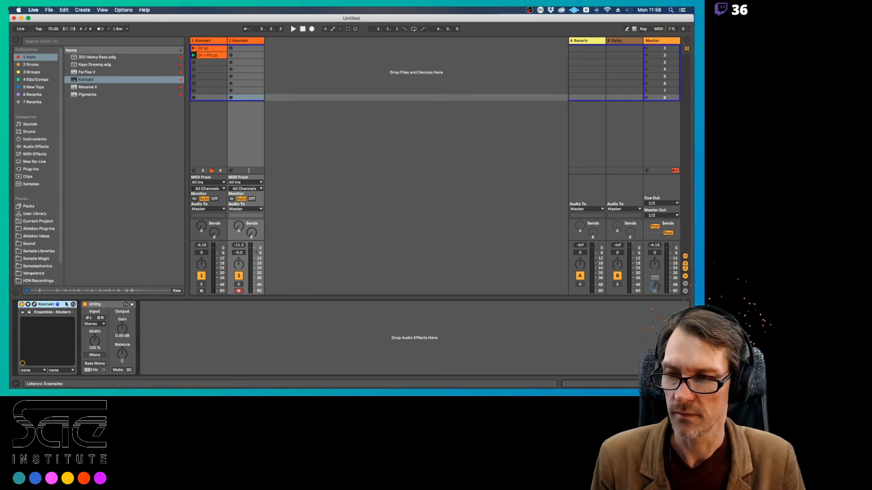
key("Delete")
Find Simpler among Live's instruments and load it onto the second MIDI track ahead of Utility
left_click(104, 111)
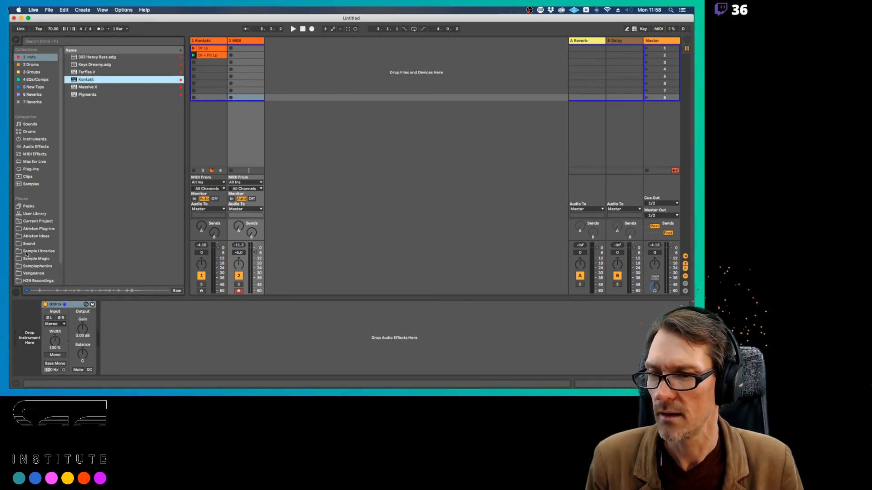
left_click(34, 266)
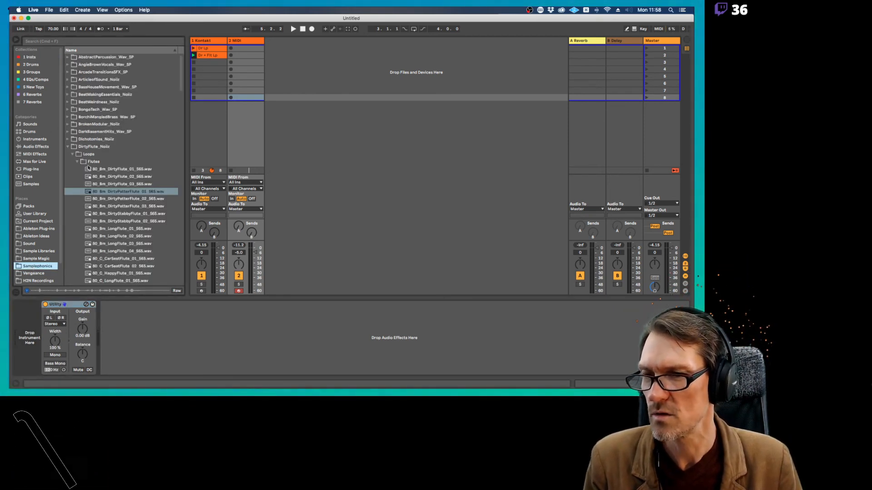
left_click(35, 139)
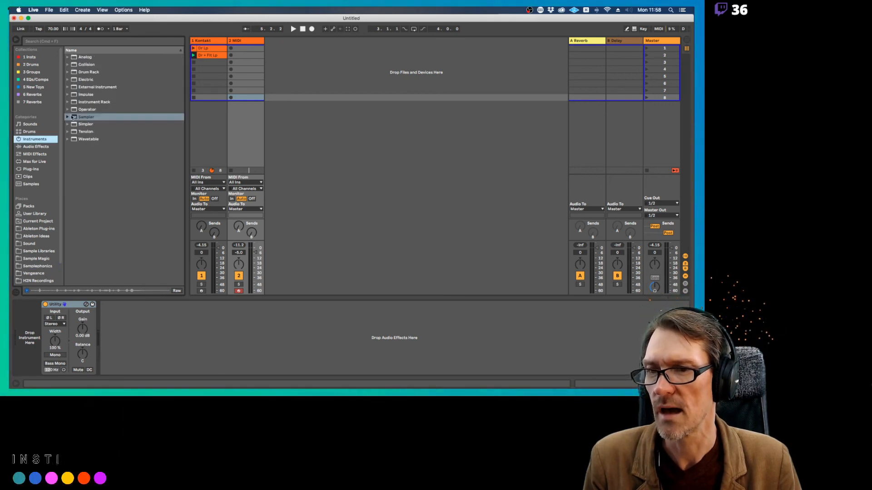
left_click_drag(86, 124, 28, 336)
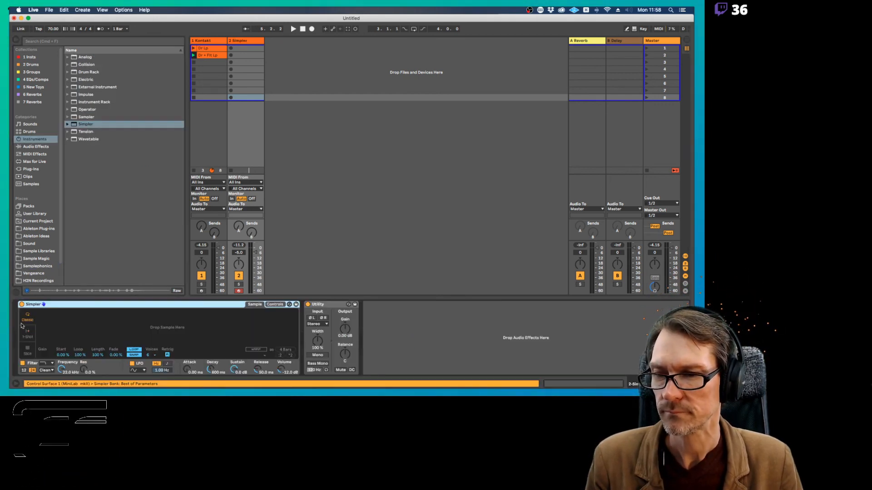
Open the Samplephonics sample library, collapse DirtyFlute_Noiiz and expand SaraG_Vocals_SP to browse its Phrases samples
left_click(36, 267)
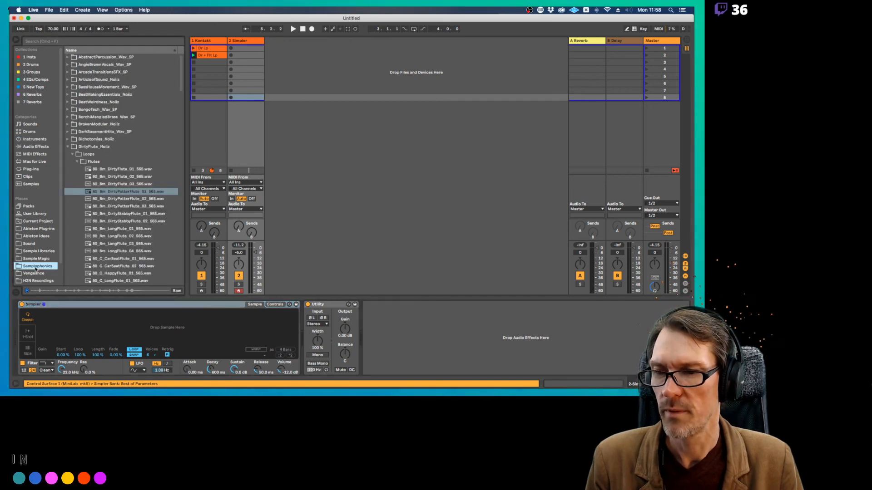
left_click(67, 147)
scroll(121, 164, "down", 5)
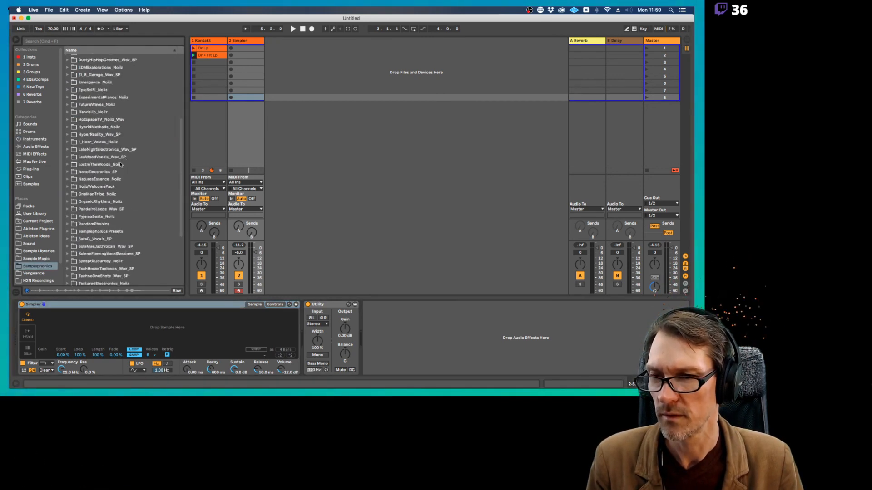
scroll(121, 164, "down", 3)
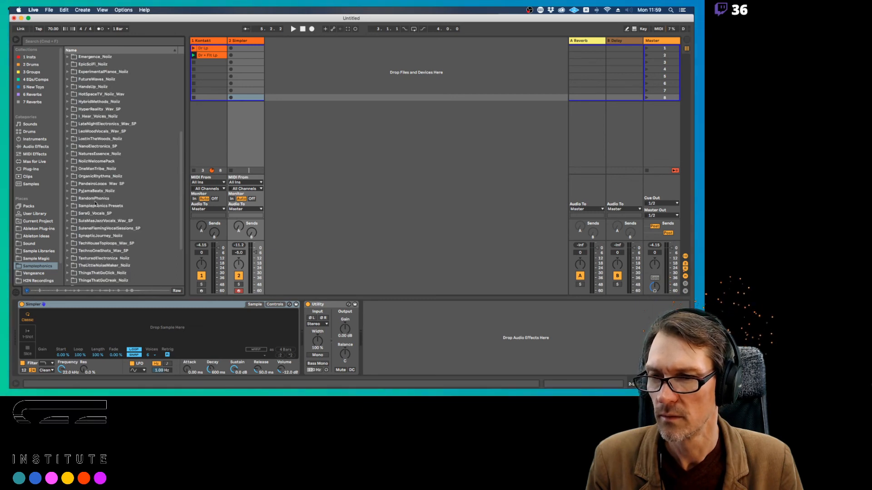
left_click(93, 215)
left_click(68, 214)
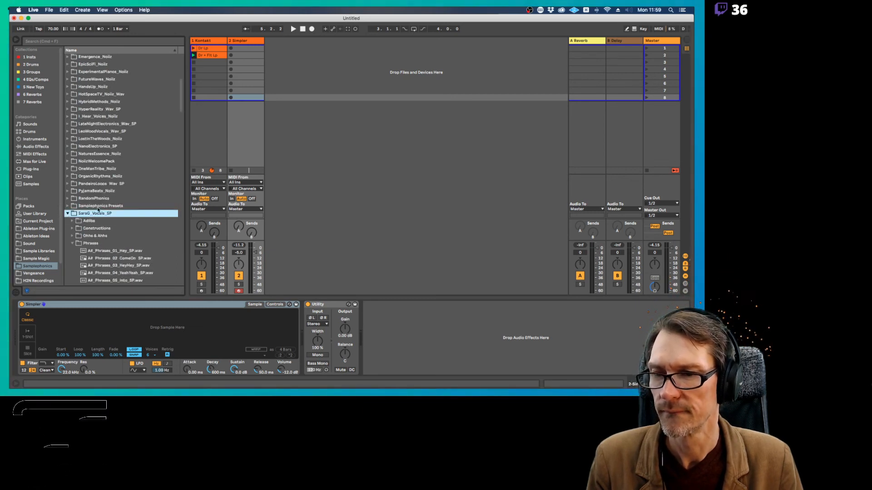
scroll(95, 211, "down", 3)
scroll(95, 211, "down", 5)
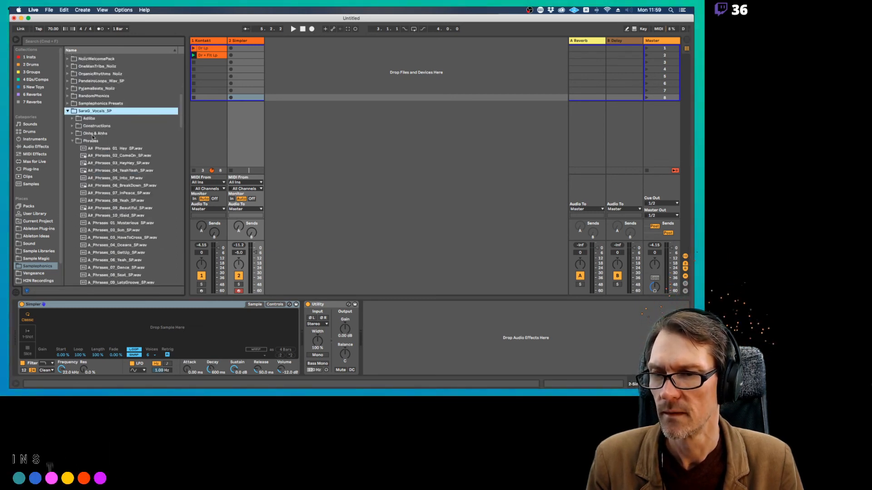
scroll(97, 155, "down", 3)
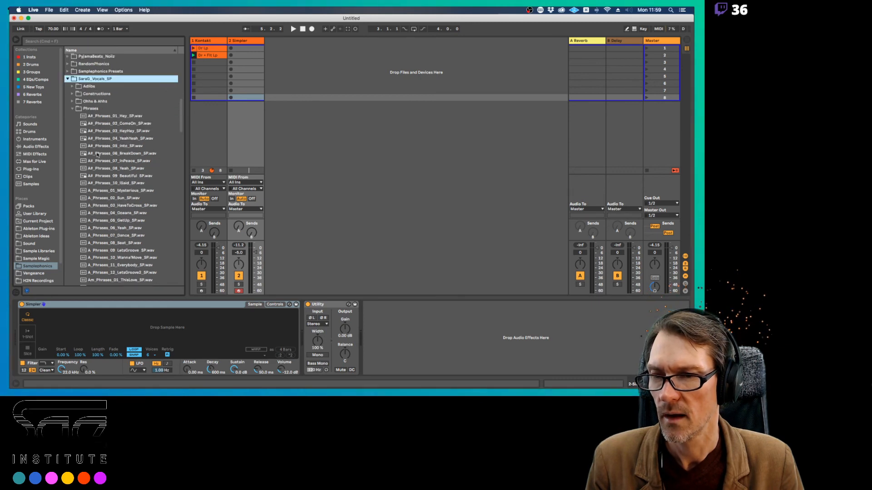
Preview A_Phrases_07_Dance_SP.wav and load it into the empty Simpler on the second track
left_click(109, 235)
scroll(109, 237, "down", 3)
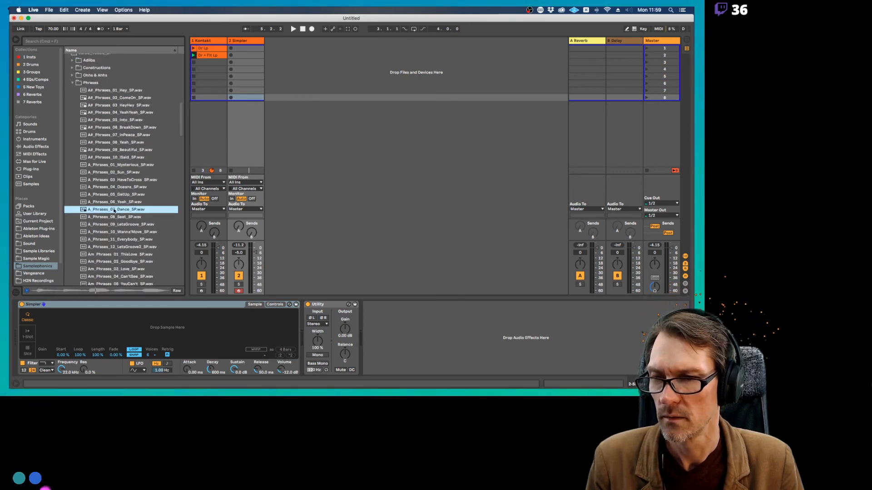
left_click_drag(114, 210, 145, 324)
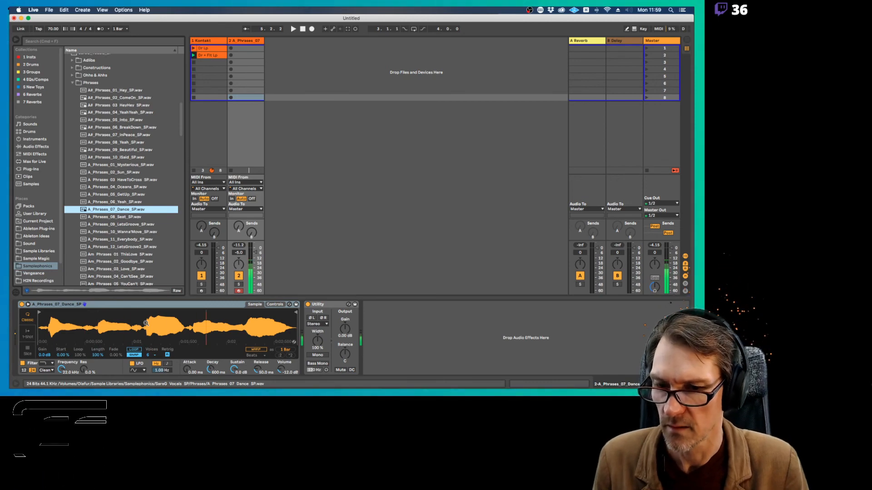
Zoom in on the waveform in Simpler, move the sample start to the onset of the vocal and run playback
left_click_drag(44, 327, 44, 347)
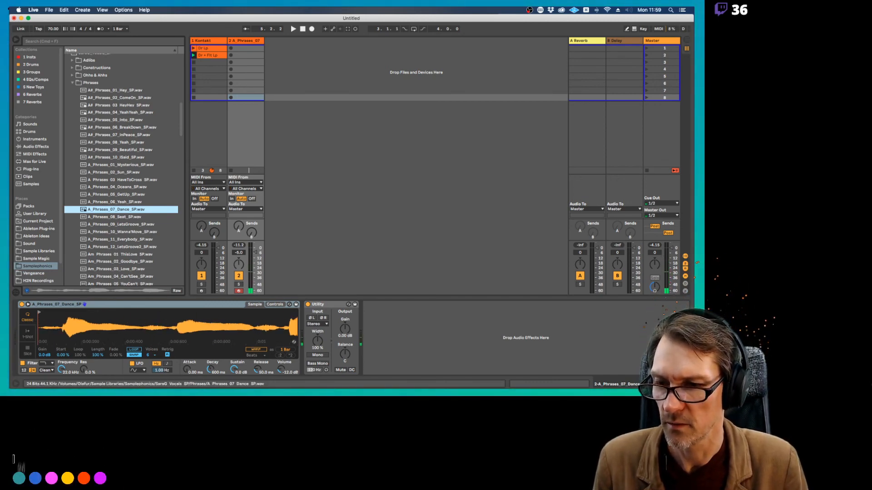
mouse_move(39, 312)
left_mouse_down()
mouse_move(63, 313)
mouse_move(65, 302)
left_mouse_up()
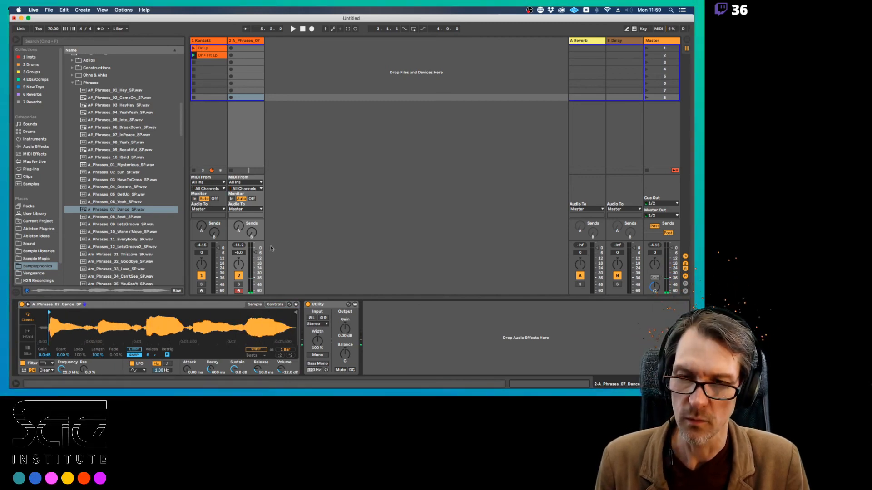
key("space")
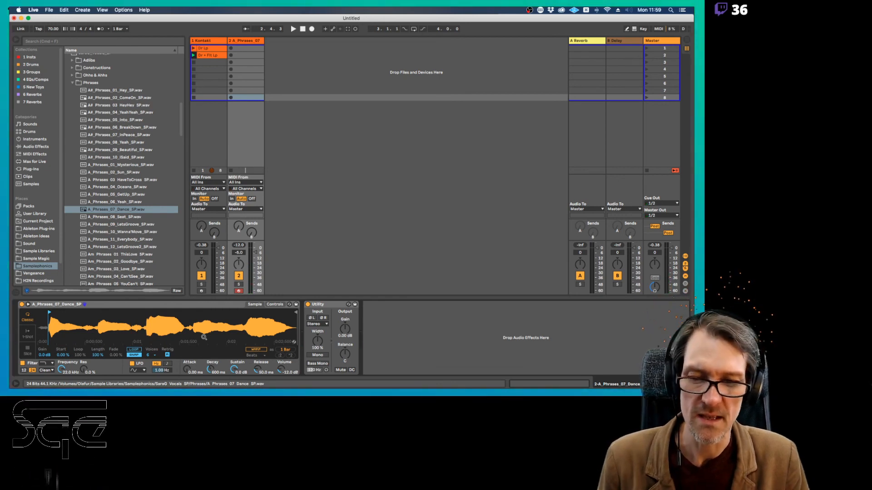
Turn on Warp for the vocal sample in Simpler and choose the Complex warp mode
left_click(257, 350)
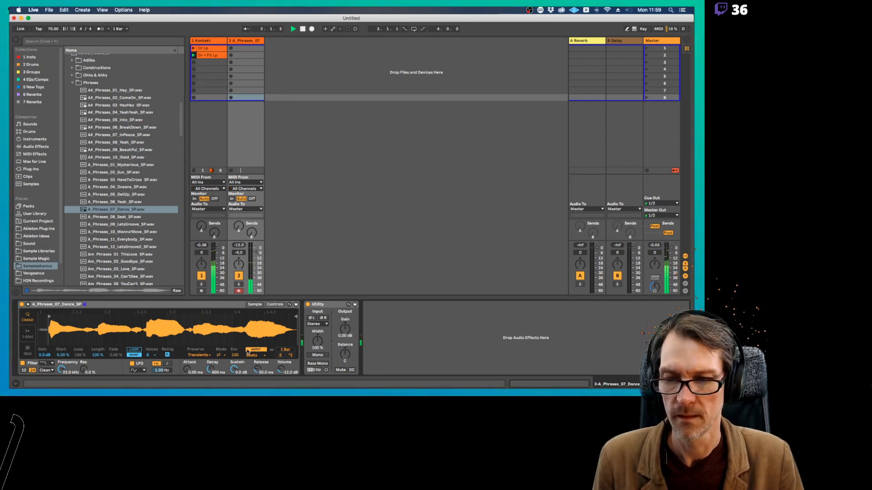
left_click(248, 355)
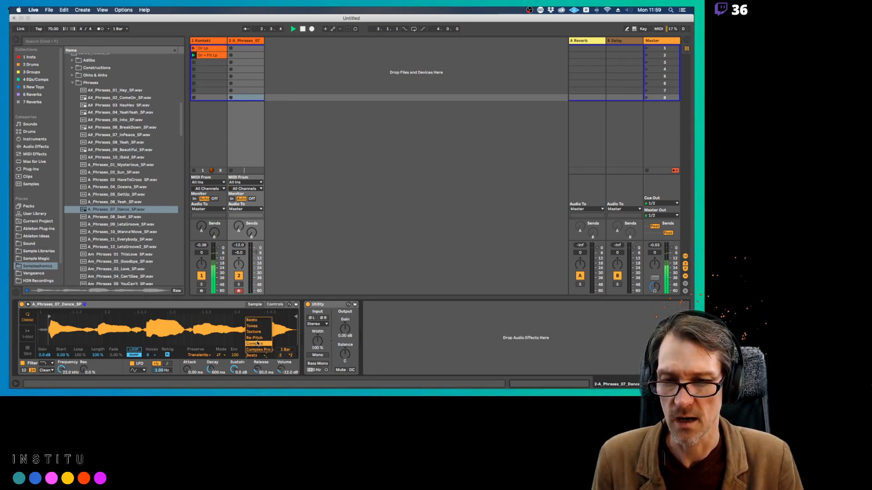
left_click(257, 346)
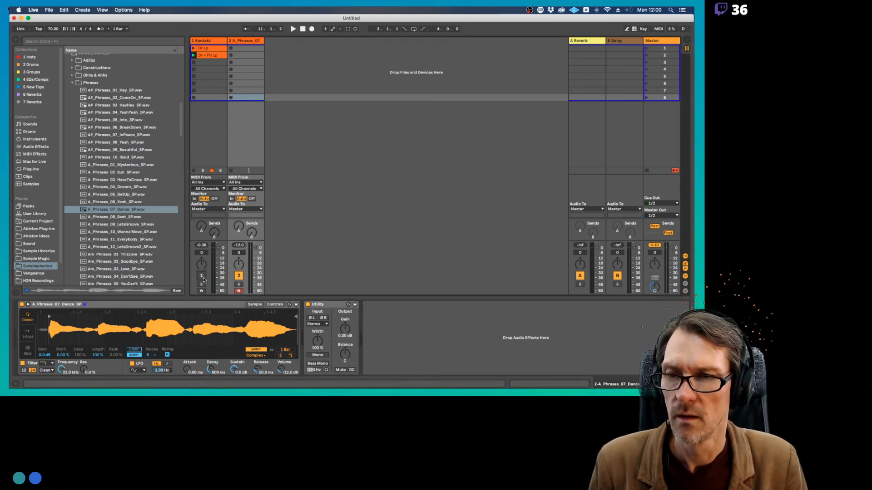
Change Simpler's warp mode to Complex Pro during playback, adjust its formant settings and play the set again
key("space")
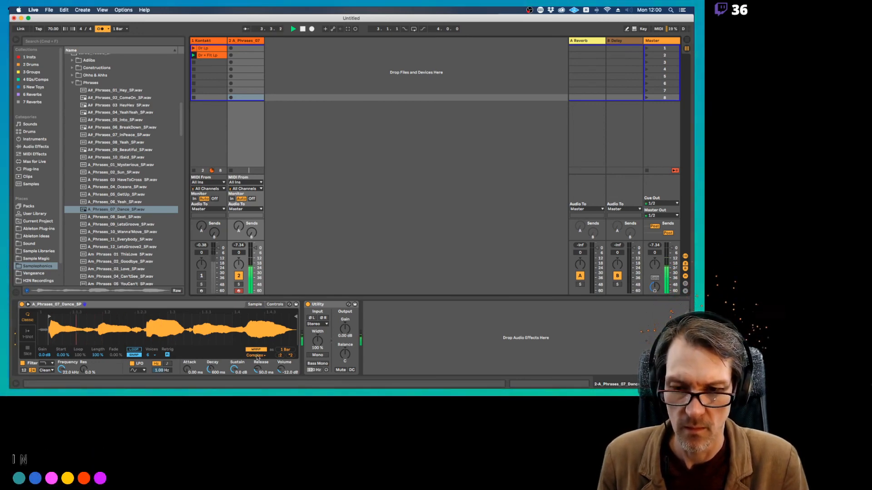
left_click(256, 356)
left_click(257, 352)
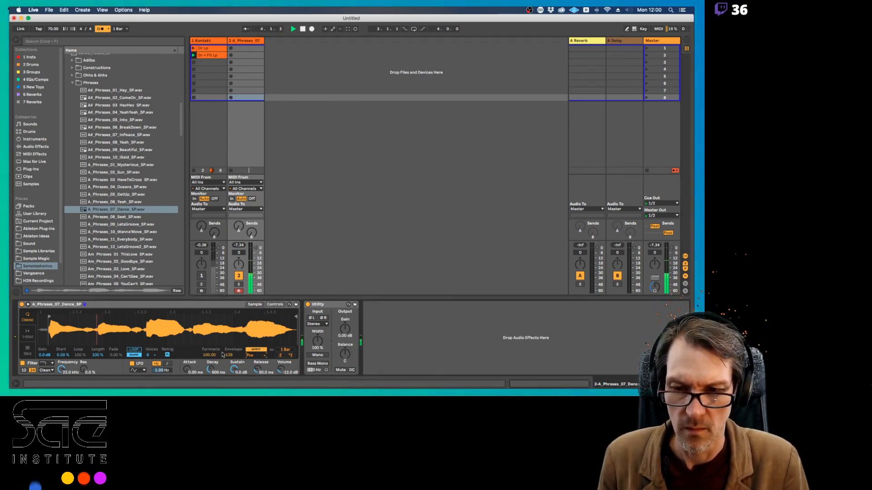
left_click_drag(218, 355, 219, 386)
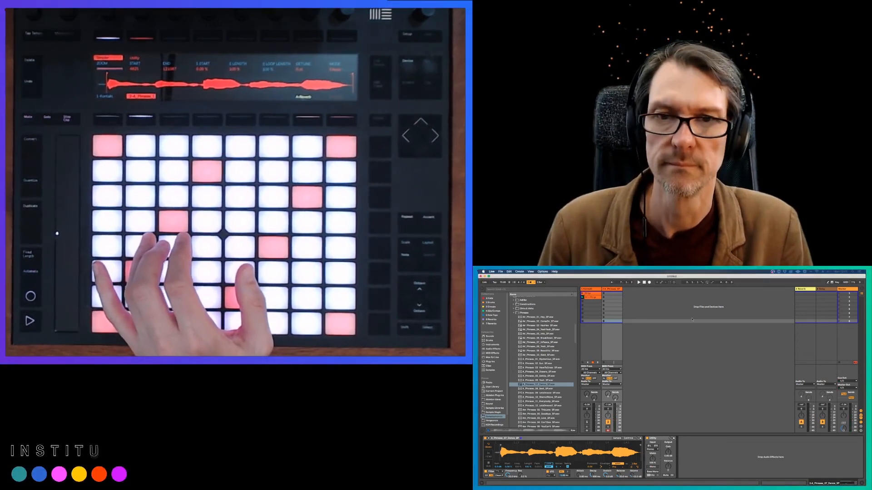
key("space")
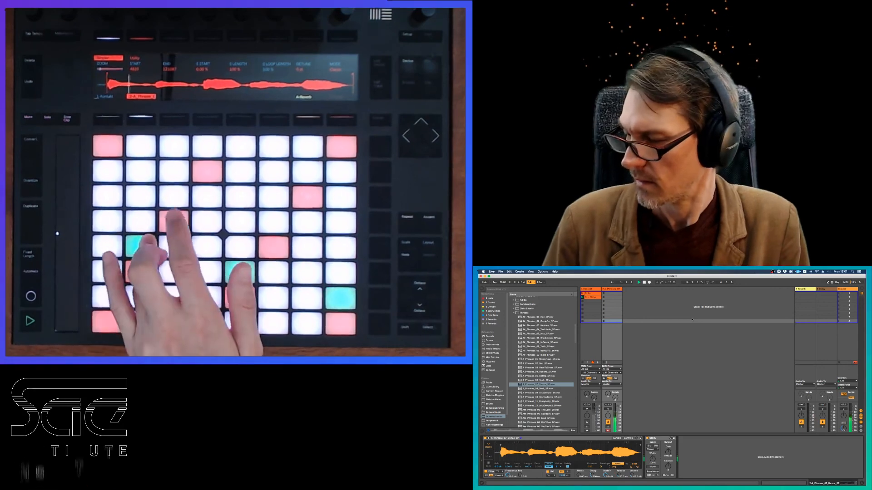